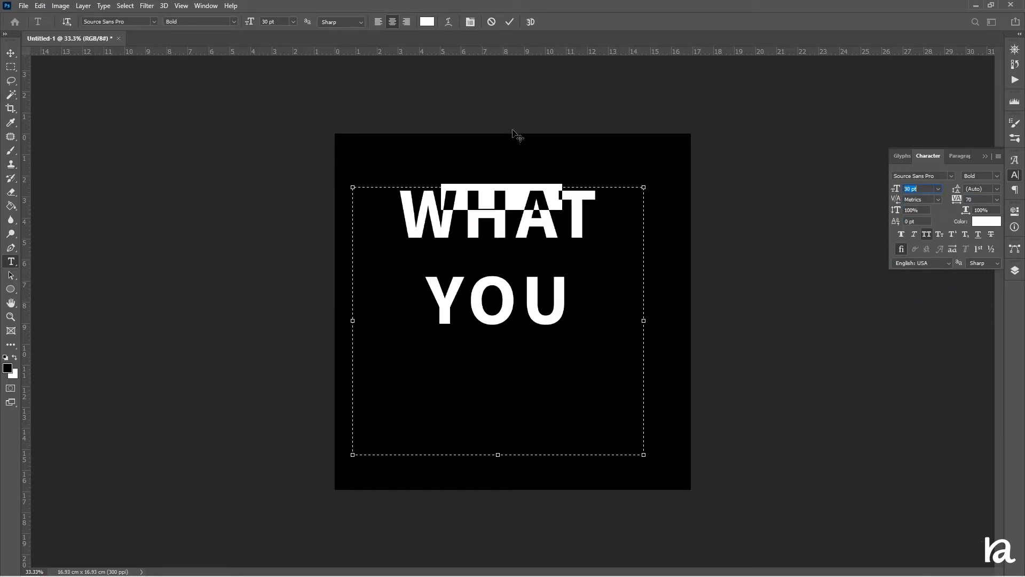
# Shrink the WHAT YOU text box and left-align the text so it sits on one line.
pyautogui.click(998, 200)
pyautogui.click(984, 271)
pyautogui.moveTo(498, 455); pyautogui.dragTo(498, 220)
pyautogui.click(379, 21)
# Add a new text box with seek at 175 pt and move it up under WHAT YOU.
pyautogui.click(359, 228)
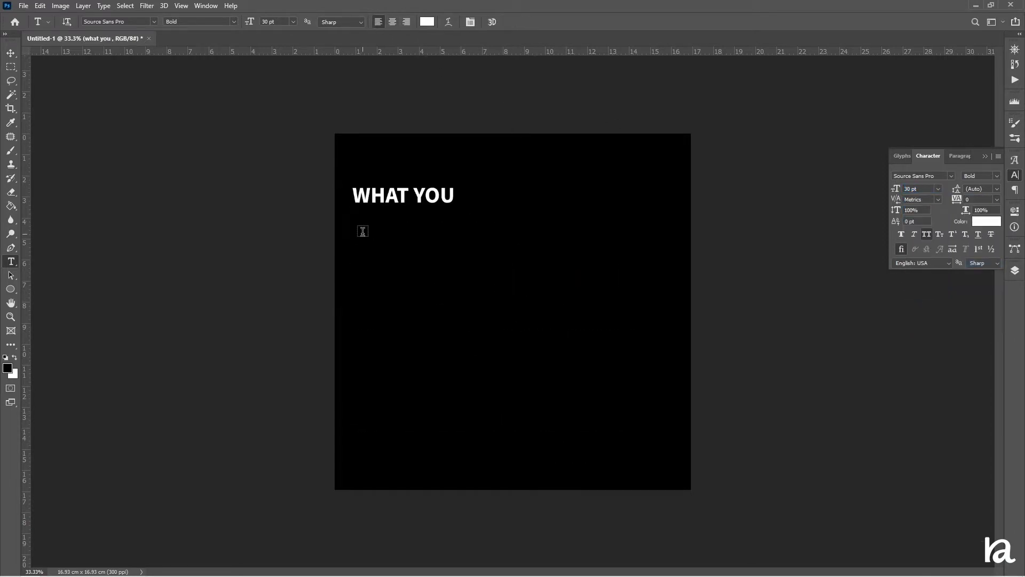
pyautogui.moveTo(362, 232); pyautogui.dragTo(670, 398)
pyautogui.write('seek')
pyautogui.hotkey('ctrl', 'a')
pyautogui.moveTo(250, 22); pyautogui.dragTo(329, 56)
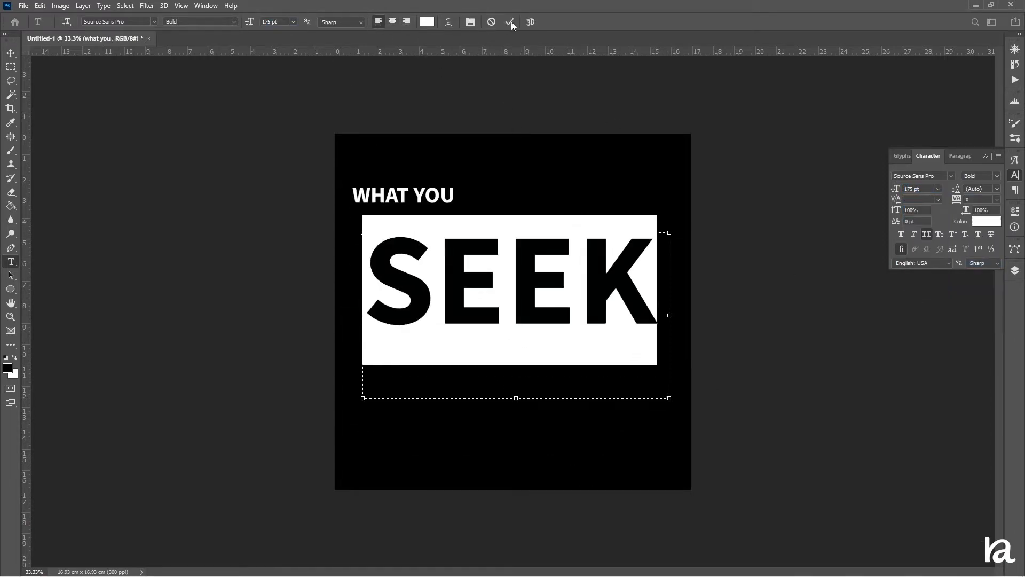
pyautogui.click(510, 22)
pyautogui.press('v')
pyautogui.moveTo(457, 286); pyautogui.dragTo(440, 256)
# Add a text box with is seeking at 79 pt and move it up beneath SEEK.
pyautogui.click(11, 262)
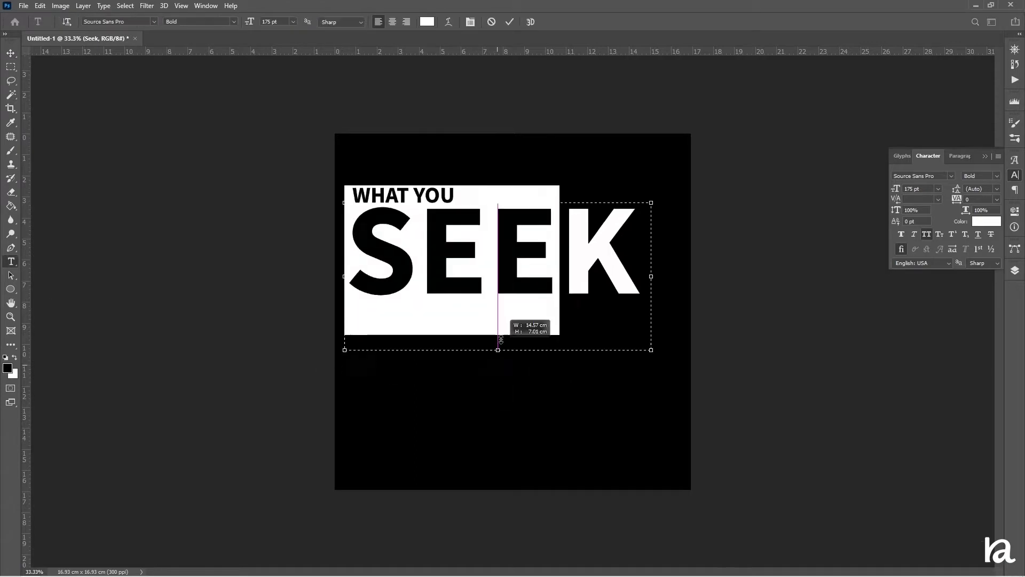
pyautogui.moveTo(359, 347); pyautogui.dragTo(663, 427)
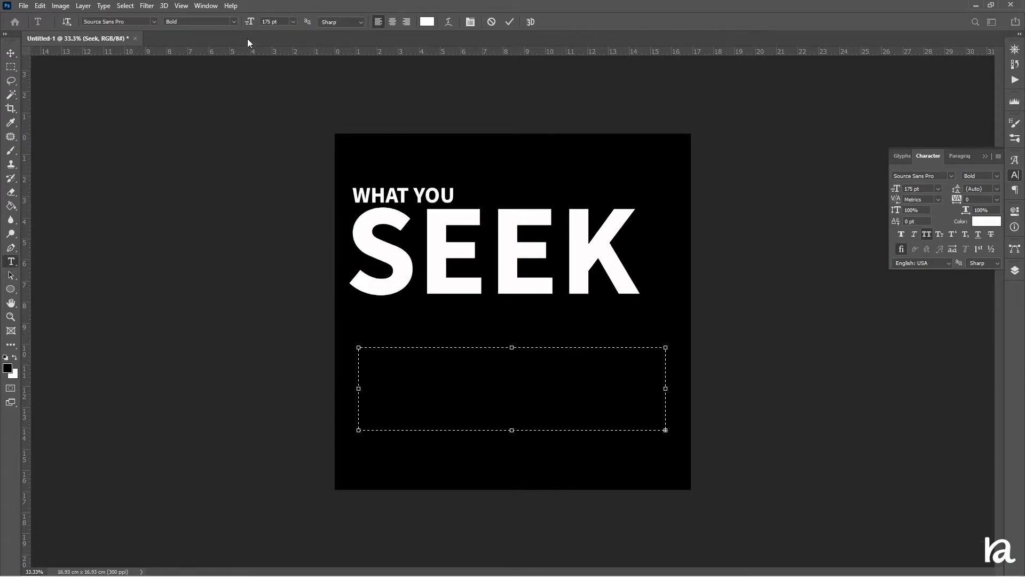
pyautogui.write('is seeking')
pyautogui.hotkey('ctrl', 'a')
pyautogui.moveTo(249, 22); pyautogui.dragTo(204, 33)
pyautogui.moveTo(511, 431); pyautogui.dragTo(508, 400)
pyautogui.click(510, 22)
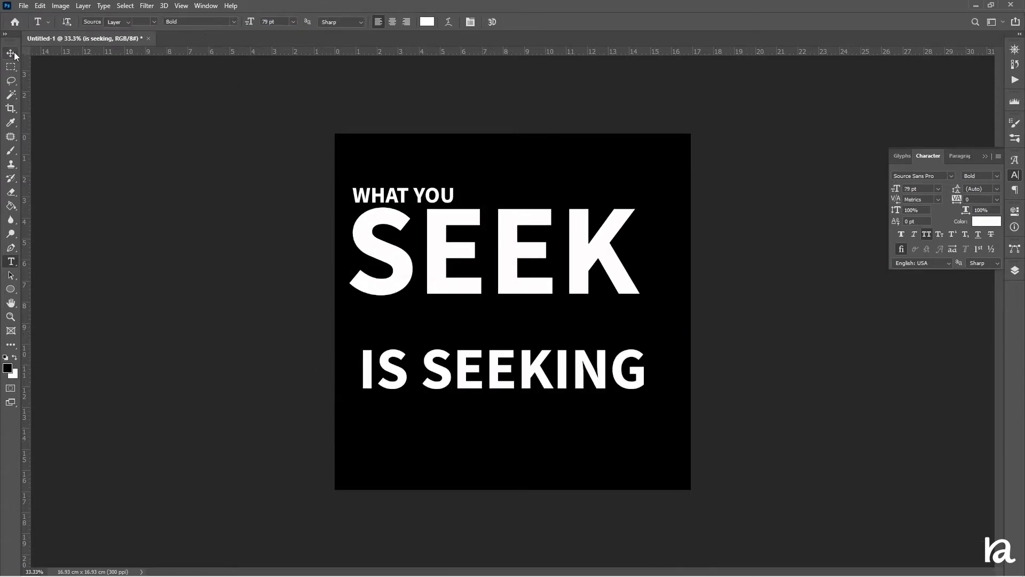
pyautogui.click(12, 53)
pyautogui.moveTo(318, 355); pyautogui.dragTo(313, 314)
# Add a text box with you at 209 pt near the bottom of the canvas.
pyautogui.click(11, 262)
pyautogui.moveTo(355, 396); pyautogui.dragTo(680, 507)
pyautogui.write('you')
pyautogui.hotkey('ctrl', 'a')
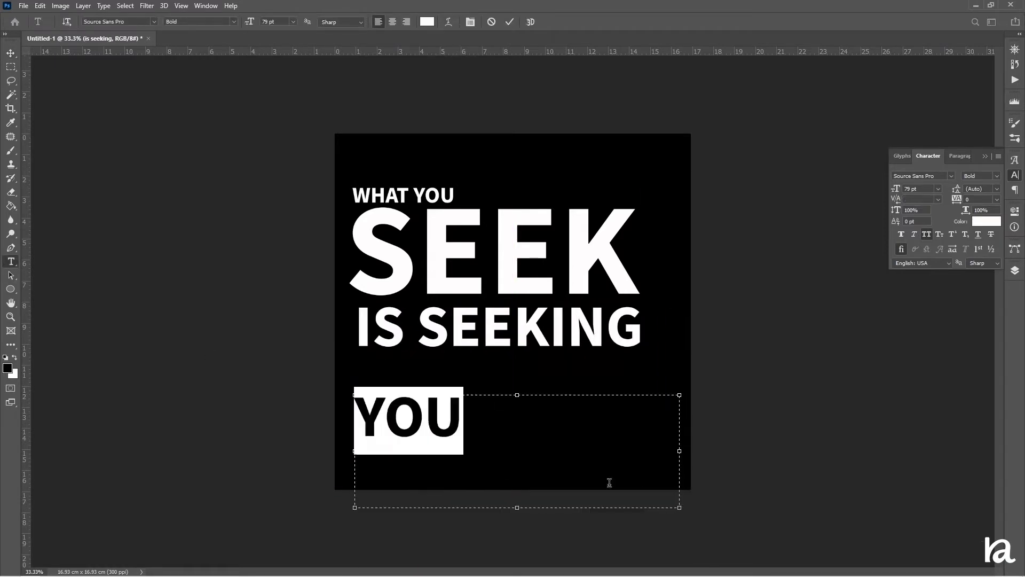
pyautogui.moveTo(249, 22); pyautogui.dragTo(324, 45)
pyautogui.click(248, 202)
# Drag out vertical and horizontal guides marking the margins around the text block.
pyautogui.moveTo(26, 166)
pyautogui.mouseDown()
pyautogui.moveTo(399, 210)
pyautogui.moveTo(381, 211)
pyautogui.mouseUp()
pyautogui.click(11, 67)
pyautogui.moveTo(335, 153); pyautogui.dragTo(381, 191)
pyautogui.moveTo(354, 180); pyautogui.dragTo(664, 185)
pyautogui.moveTo(28, 192); pyautogui.dragTo(645, 176)
pyautogui.moveTo(673, 187); pyautogui.dragTo(627, 162)
pyautogui.moveTo(606, 52); pyautogui.dragTo(607, 77)
pyautogui.moveTo(608, 87); pyautogui.dragTo(615, 174)
pyautogui.hotkey('ctrl', 'z')
pyautogui.moveTo(619, 52); pyautogui.dragTo(626, 171)
pyautogui.moveTo(622, 156); pyautogui.dragTo(602, 476)
pyautogui.moveTo(601, 52); pyautogui.dragTo(617, 453)
pyautogui.hotkey('ctrl', 'd')
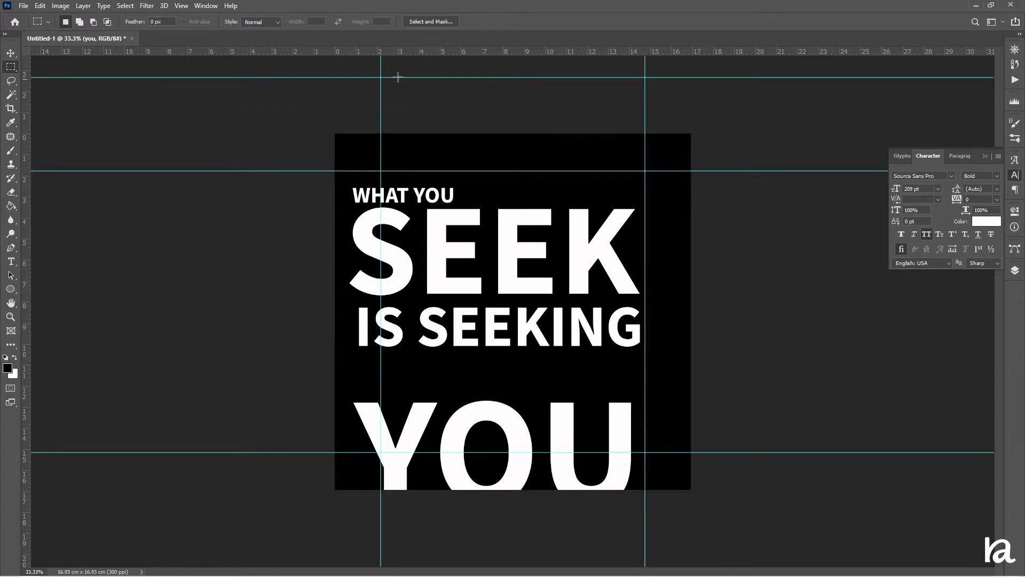
# Remove the top guide and scale SEEK horizontally to fit between the vertical guides.
pyautogui.press('v')
pyautogui.moveTo(458, 77); pyautogui.dragTo(474, 52)
pyautogui.moveTo(489, 257); pyautogui.dragTo(525, 241)
pyautogui.click(1015, 270)
pyautogui.click(954, 346)
pyautogui.hotkey('ctrl', 't')
pyautogui.moveTo(355, 261); pyautogui.dragTo(375, 260)
pyautogui.moveTo(662, 260); pyautogui.dragTo(654, 258)
pyautogui.click(529, 22)
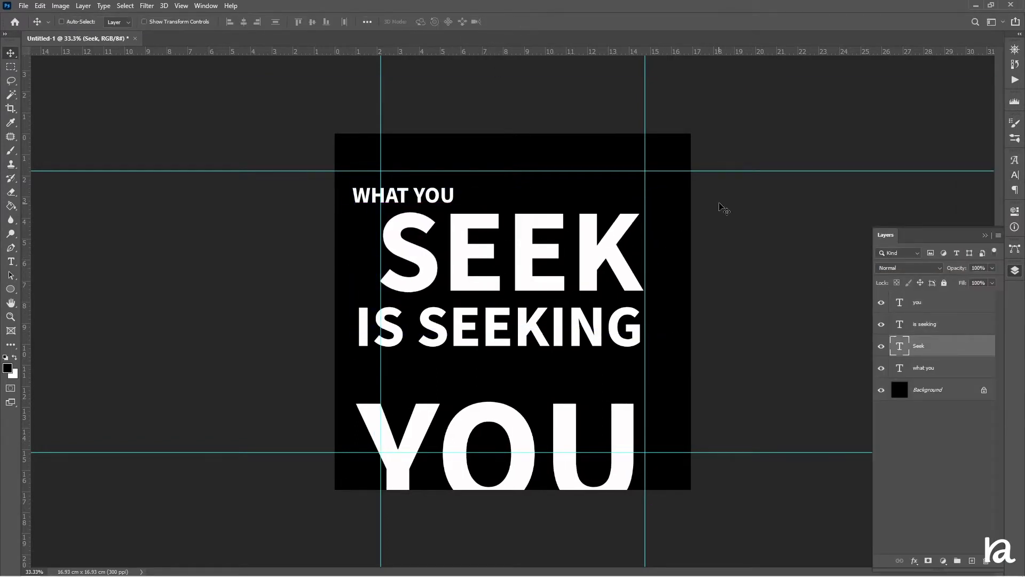
# Nudge SEEK right and move WHAT YOU to line up with the left guide.
pyautogui.press('Right')
pyautogui.press('Right')
pyautogui.click(916, 366)
pyautogui.moveTo(449, 190); pyautogui.dragTo(478, 194)
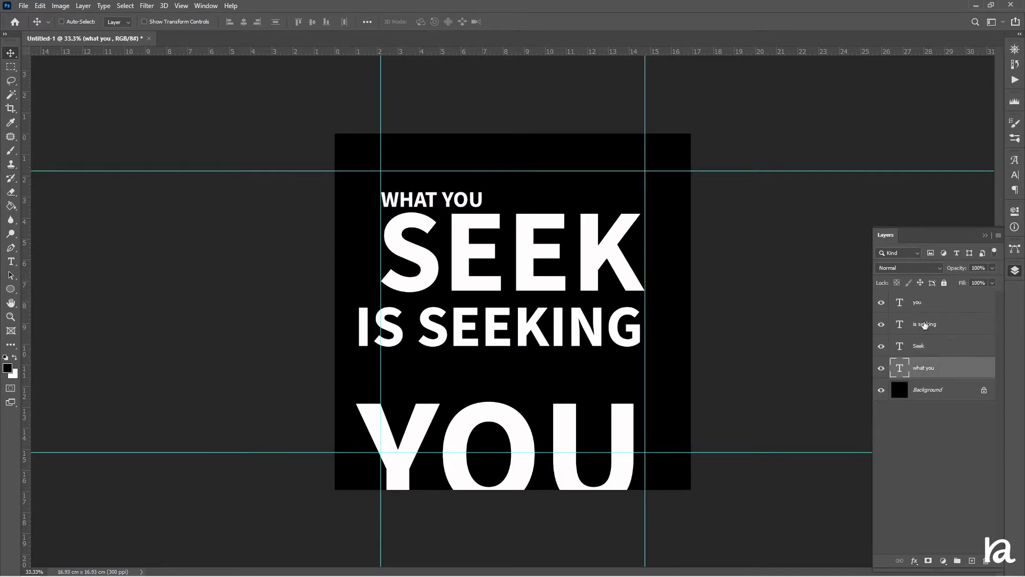
# Scale IS SEEKING to fit between the vertical guides and nudge it right and up.
pyautogui.click(925, 326)
pyautogui.hotkey('ctrl', 't')
pyautogui.moveTo(354, 328); pyautogui.dragTo(377, 329)
pyautogui.click(529, 22)
pyautogui.press('Right')
pyautogui.press('Right')
pyautogui.press('Right')
pyautogui.press('Right')
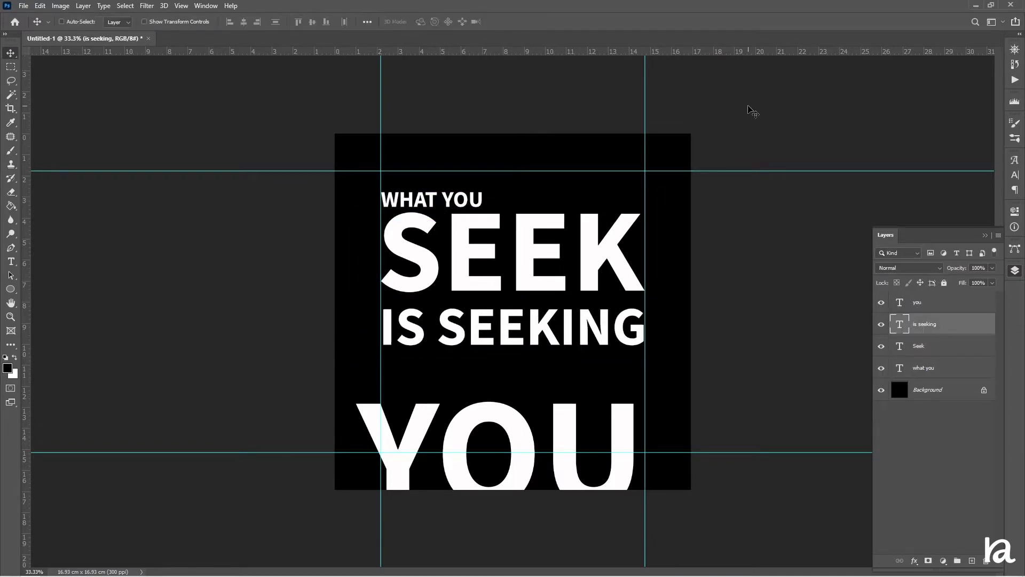
pyautogui.hotkey('shift', 'Up')
pyautogui.hotkey('shift', 'Up')
# Move YOU up under IS SEEKING and scale it to fit between the guides.
pyautogui.click(919, 302)
pyautogui.moveTo(531, 442); pyautogui.dragTo(541, 390)
pyautogui.hotkey('ctrl', 't')
pyautogui.moveTo(366, 411); pyautogui.dragTo(377, 411)
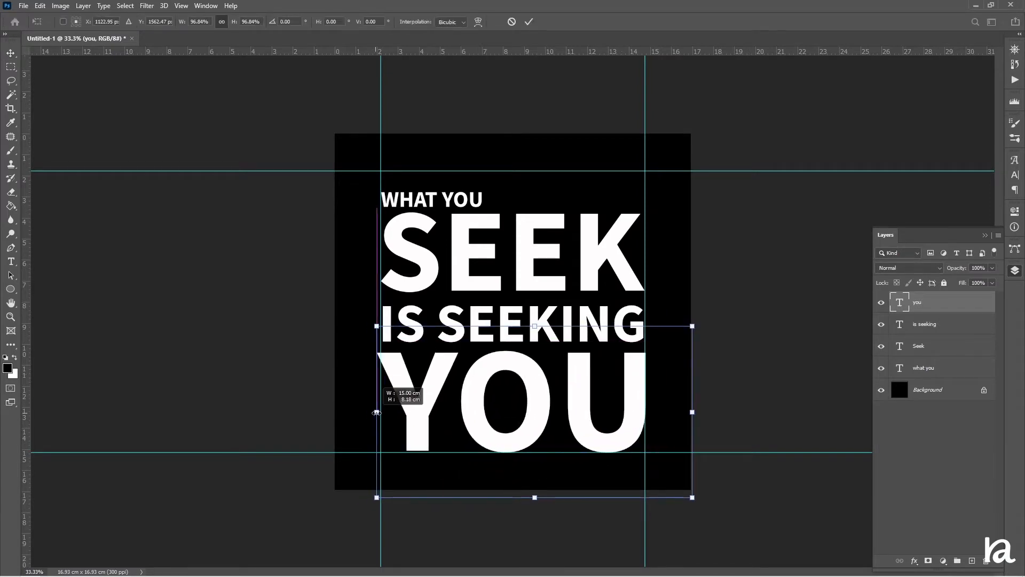
pyautogui.press('Return')
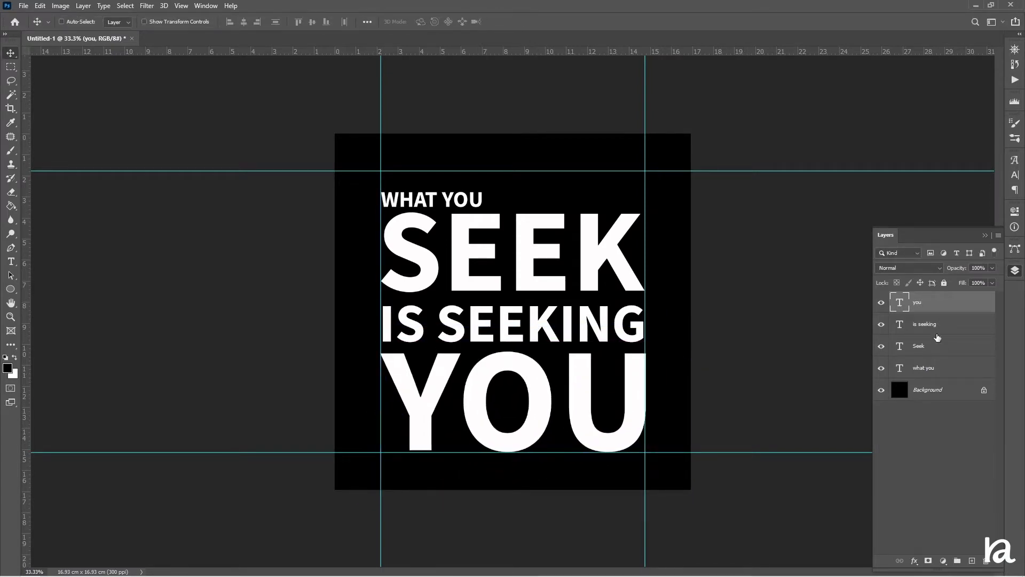
# Nudge the WHAT YOU, SEEK and IS SEEKING layers upward to tighten the spacing.
pyautogui.click(938, 368)
pyautogui.hotkey('shift', 'Up')
pyautogui.hotkey('shift', 'Up')
pyautogui.hotkey('shift', 'Up')
pyautogui.hotkey('shift', 'Up')
pyautogui.hotkey('shift', 'Up')
pyautogui.hotkey('shift', 'Up')
pyautogui.hotkey('shift', 'Up')
pyautogui.hotkey('shift', 'Up')
pyautogui.hotkey('shift', 'Up')
pyautogui.hotkey('shift', 'Up')
pyautogui.click(938, 346)
pyautogui.hotkey('shift', 'Up')
pyautogui.hotkey('shift', 'Up')
pyautogui.hotkey('shift', 'Up')
pyautogui.hotkey('shift', 'Up')
pyautogui.hotkey('shift', 'Up')
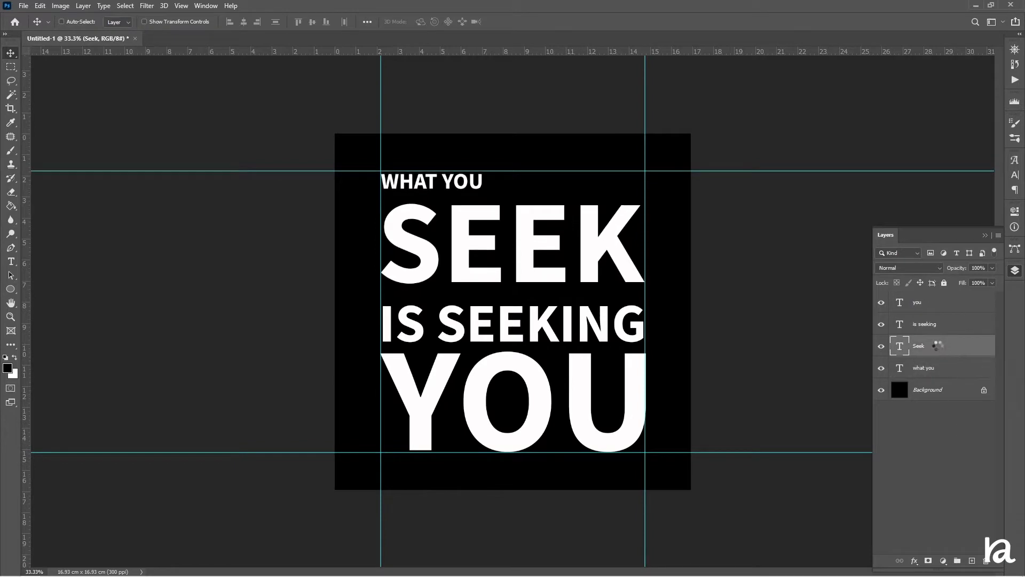
pyautogui.hotkey('shift', 'Up')
pyautogui.hotkey('shift', 'Up')
pyautogui.hotkey('shift', 'Up')
pyautogui.click(938, 324)
pyautogui.hotkey('shift', 'Up')
pyautogui.hotkey('shift', 'Up')
pyautogui.hotkey('shift', 'Up')
pyautogui.hotkey('shift', 'Up')
pyautogui.hotkey('shift', 'Up')
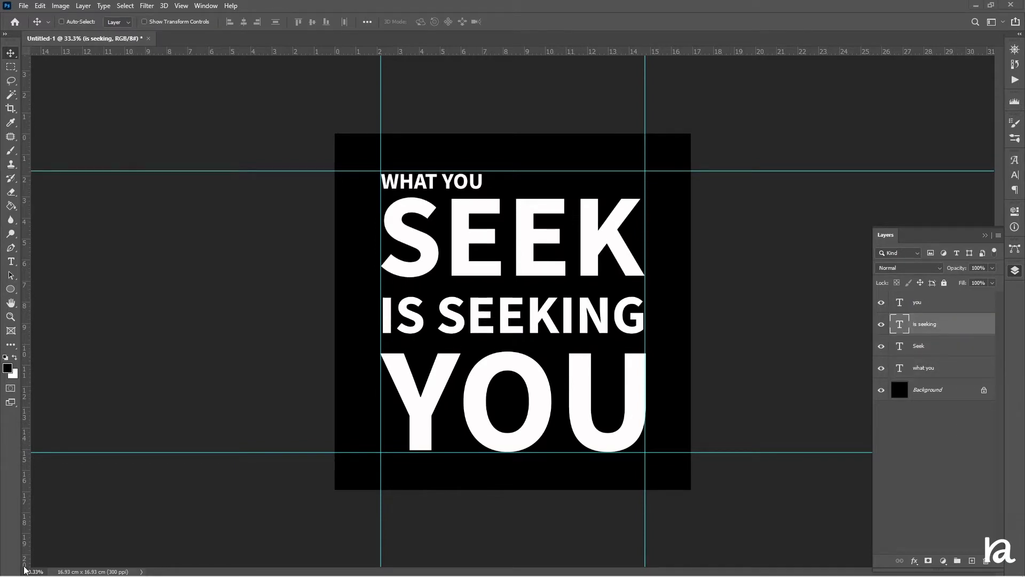
# Draw a thin white horizontal line between the guides and position it just under SEEK.
pyautogui.moveTo(10, 289); pyautogui.dragTo(42, 332)
pyautogui.moveTo(382, 283); pyautogui.dragTo(644, 283)
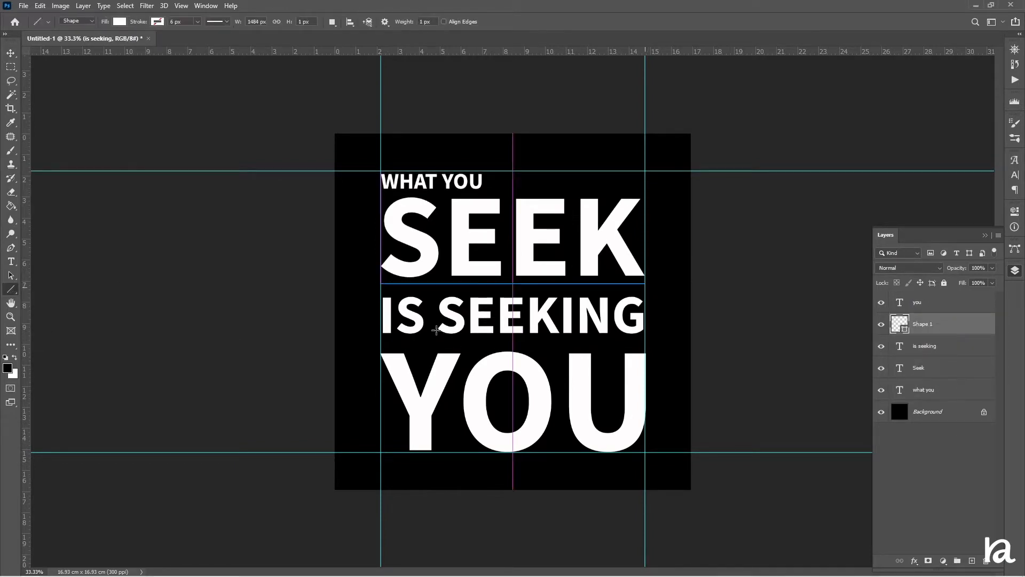
pyautogui.click(306, 24)
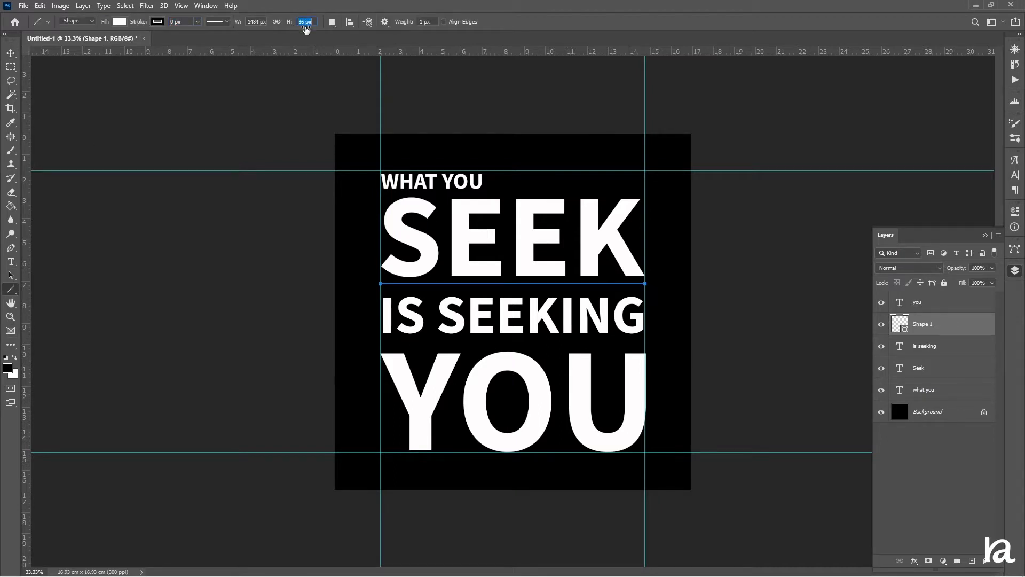
pyautogui.moveTo(306, 29); pyautogui.dragTo(294, 31)
pyautogui.click(11, 53)
pyautogui.hotkey('shift', 'Down')
pyautogui.press('Down')
pyautogui.press('Down')
# Duplicate the line, move the copy below IS SEEKING, and hide the guides.
pyautogui.hotkey('ctrl', 'j')
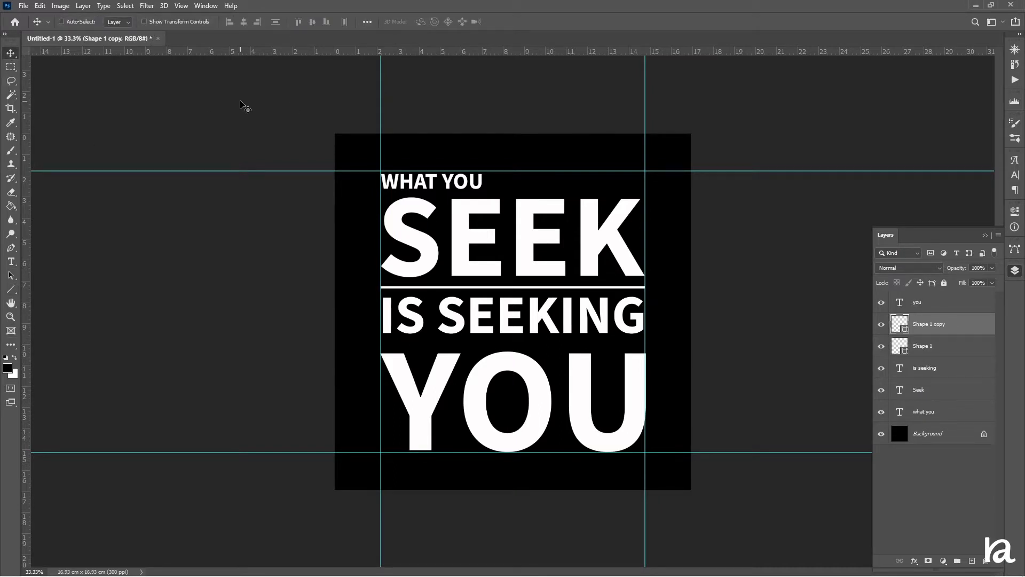
pyautogui.hotkey('shift', 'Down')
pyautogui.hotkey('shift', 'Down')
pyautogui.hotkey('shift', 'Down')
pyautogui.hotkey('shift', 'Down')
pyautogui.hotkey('shift', 'Down')
pyautogui.hotkey('shift', 'Down')
pyautogui.hotkey('shift', 'Down')
pyautogui.hotkey('shift', 'Down')
pyautogui.hotkey('shift', 'Down')
pyautogui.hotkey('shift', 'Down')
pyautogui.hotkey('shift', 'Down')
pyautogui.hotkey('shift', 'Down')
pyautogui.hotkey('shift', 'Down')
pyautogui.hotkey('shift', 'Down')
pyautogui.hotkey('shift', 'Down')
pyautogui.hotkey('shift', 'Down')
pyautogui.hotkey('shift', 'Down')
pyautogui.hotkey('shift', 'Down')
pyautogui.hotkey('shift', 'Down')
pyautogui.hotkey('shift', 'Down')
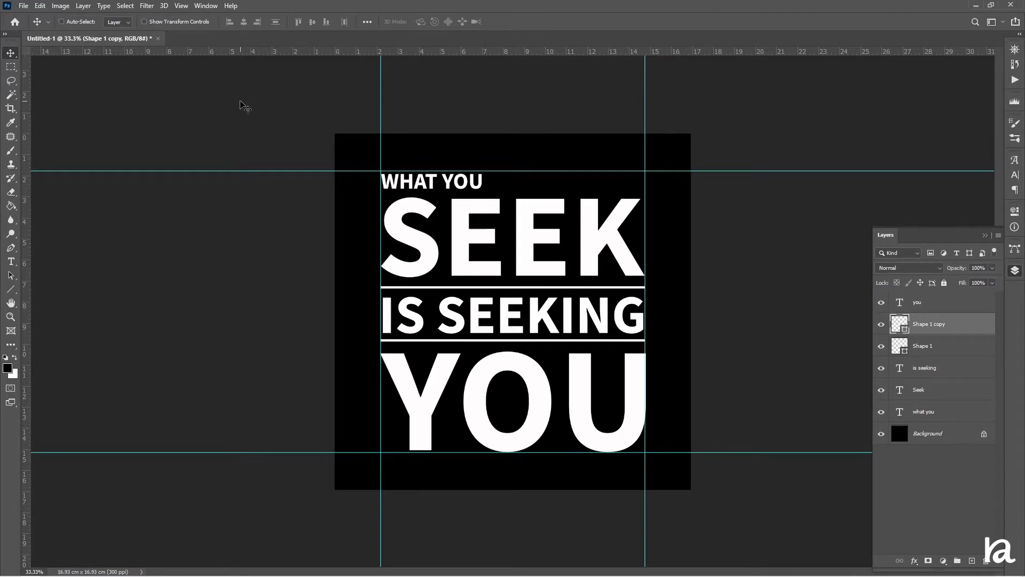
pyautogui.hotkey('ctrl', ';')
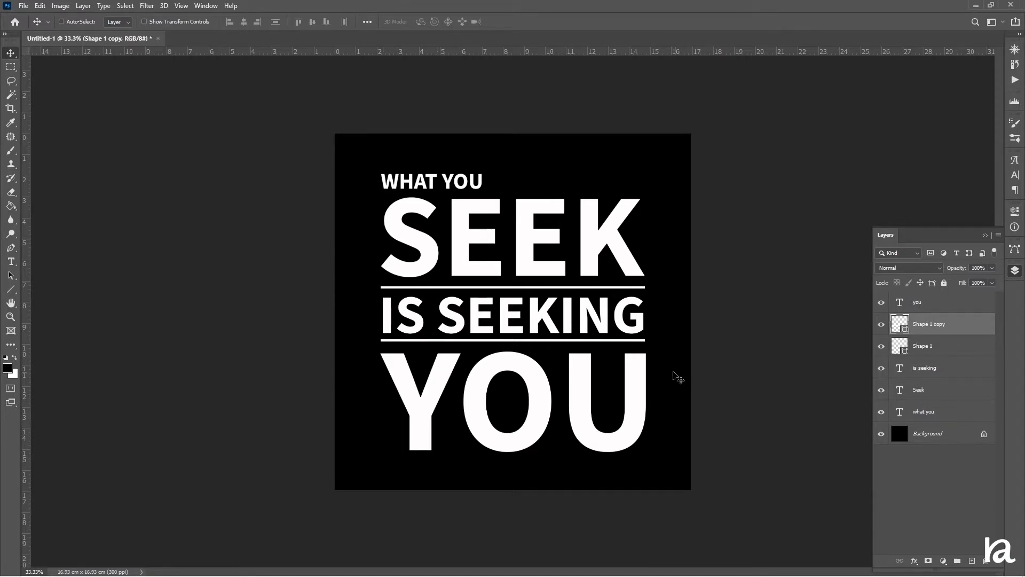
# Duplicate the you layer and hide the original.
pyautogui.click(926, 308)
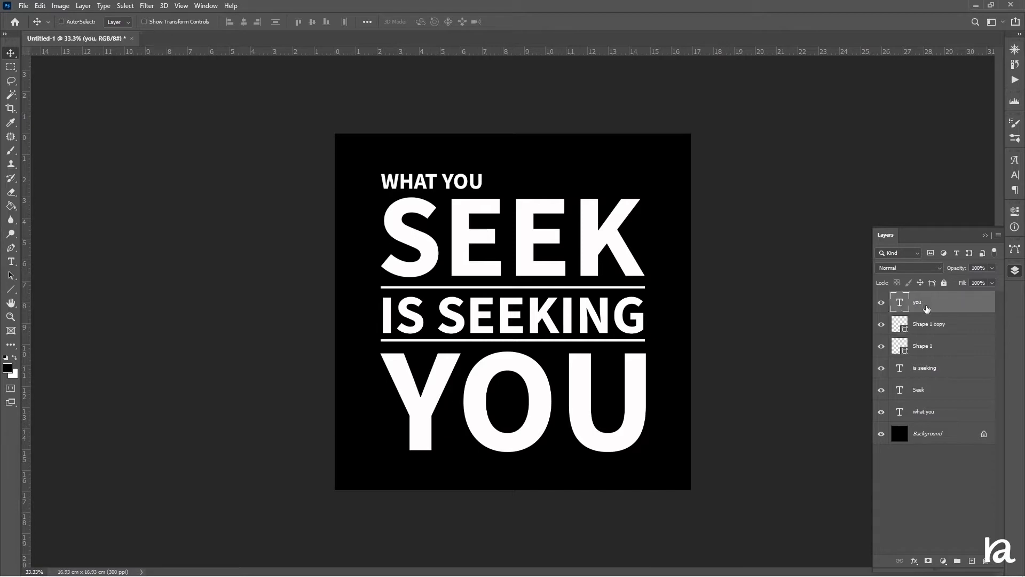
pyautogui.hotkey('ctrl', 'j')
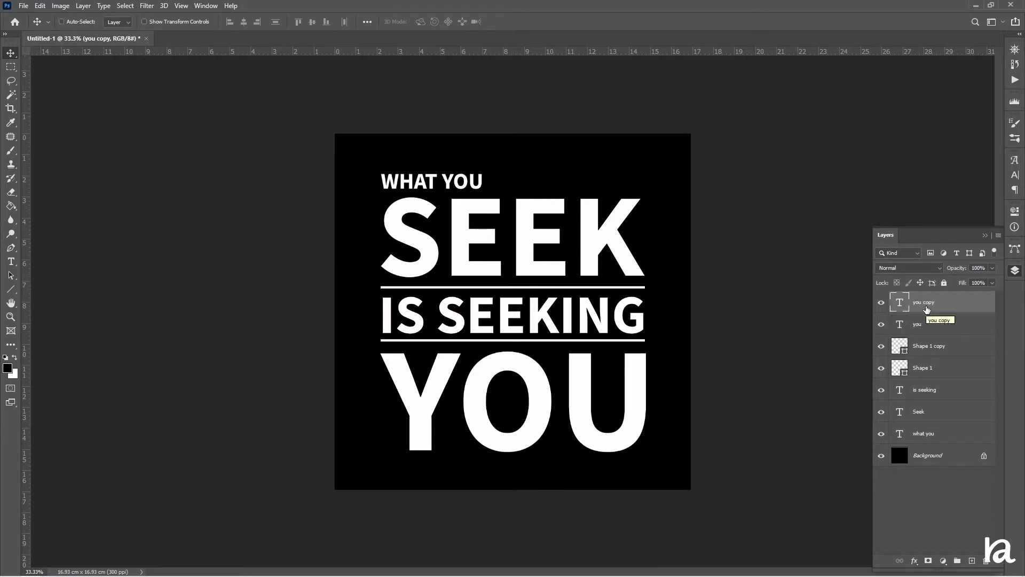
pyautogui.click(882, 325)
# Convert the you copy to a shape with no fill and a red 14 px stroke.
pyautogui.rightClick(930, 303)
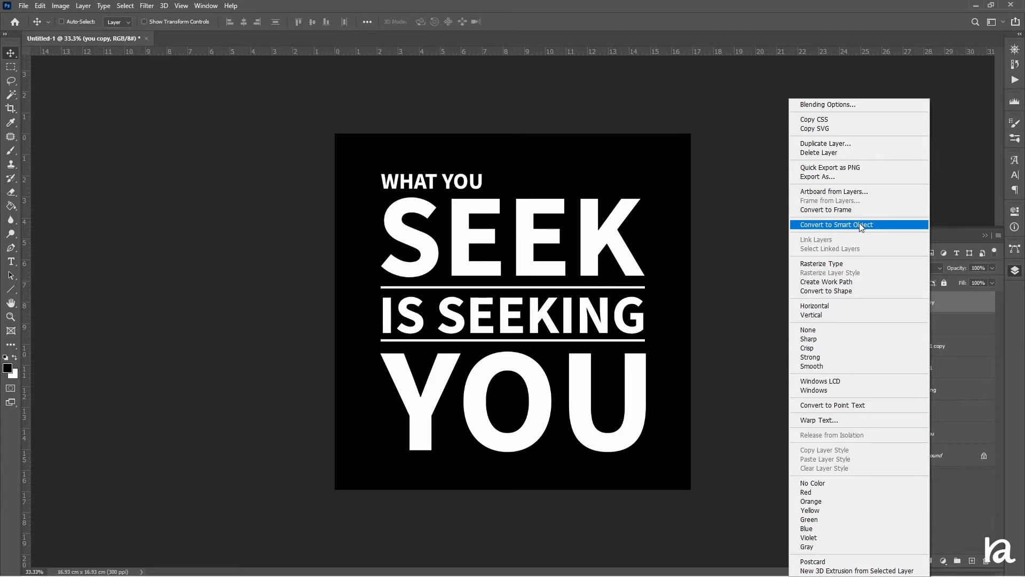
pyautogui.click(854, 291)
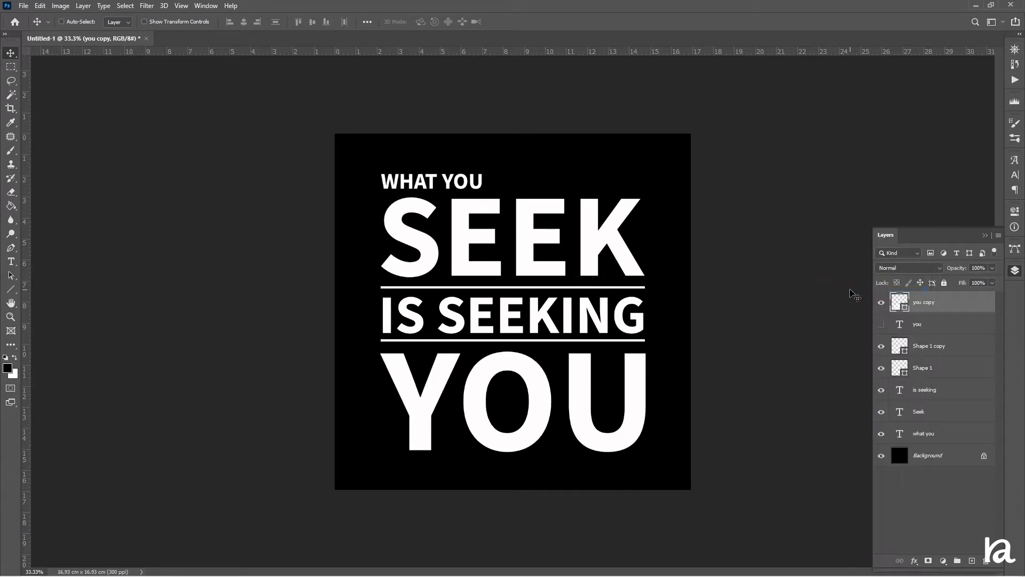
pyautogui.click(11, 291)
pyautogui.click(119, 22)
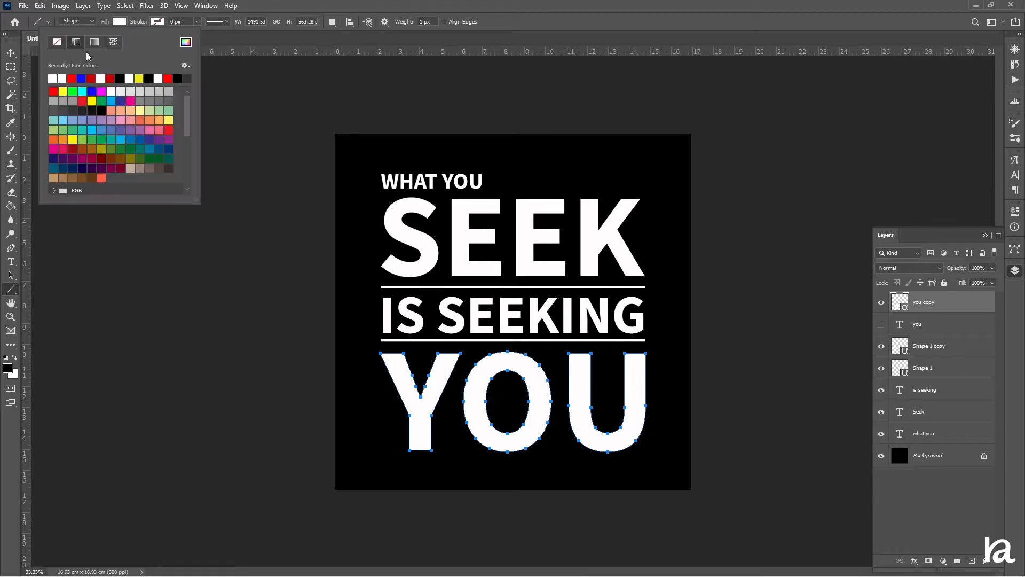
pyautogui.click(58, 42)
pyautogui.click(158, 22)
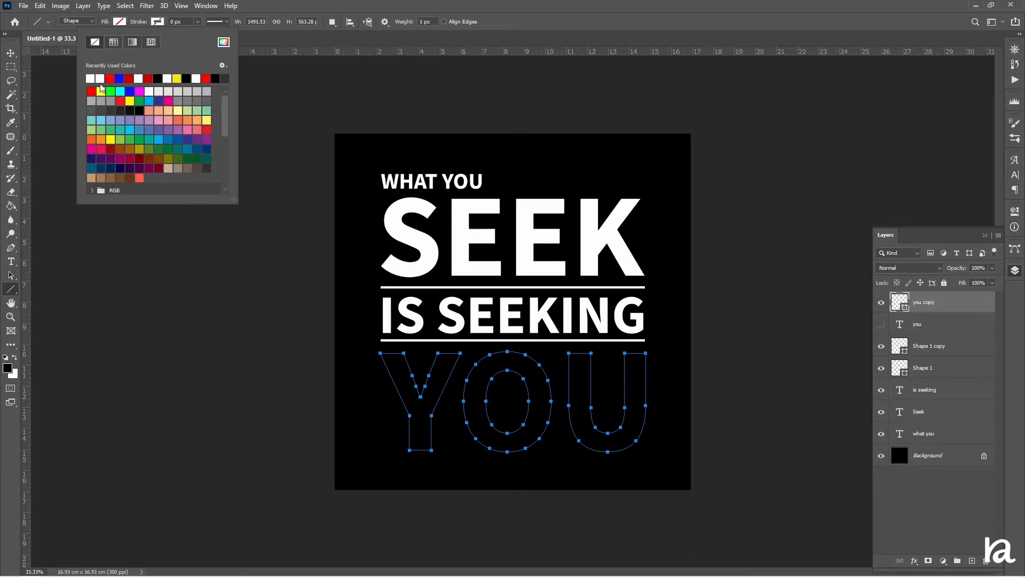
pyautogui.click(128, 79)
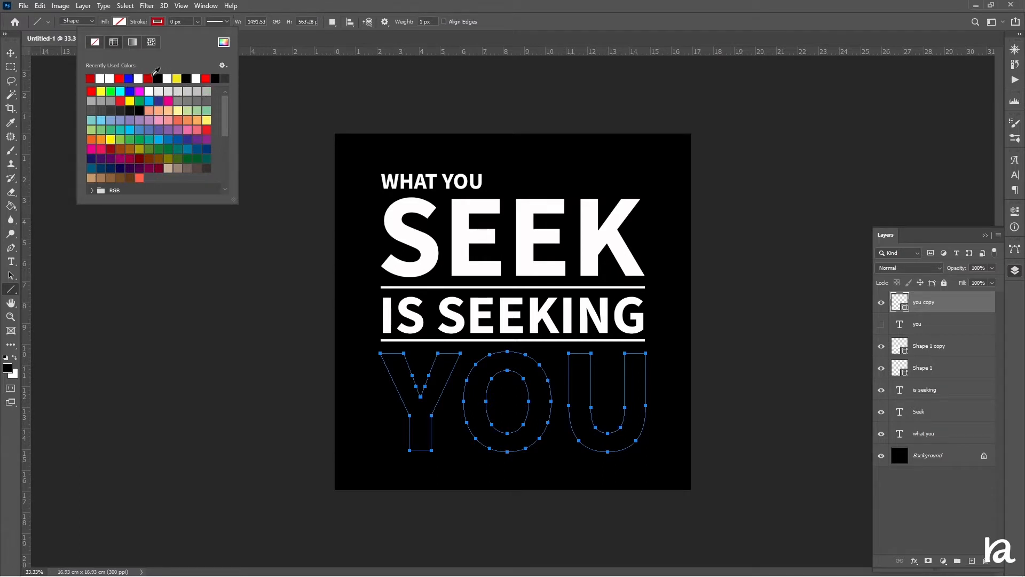
pyautogui.moveTo(138, 26); pyautogui.dragTo(146, 37)
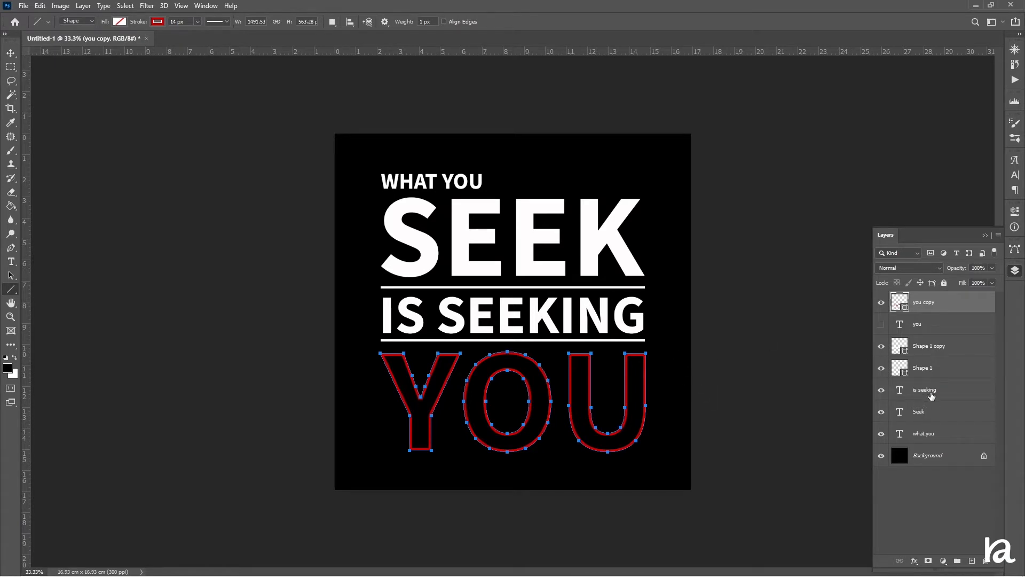
# Duplicate the is seeking layer and hide the original.
pyautogui.click(933, 392)
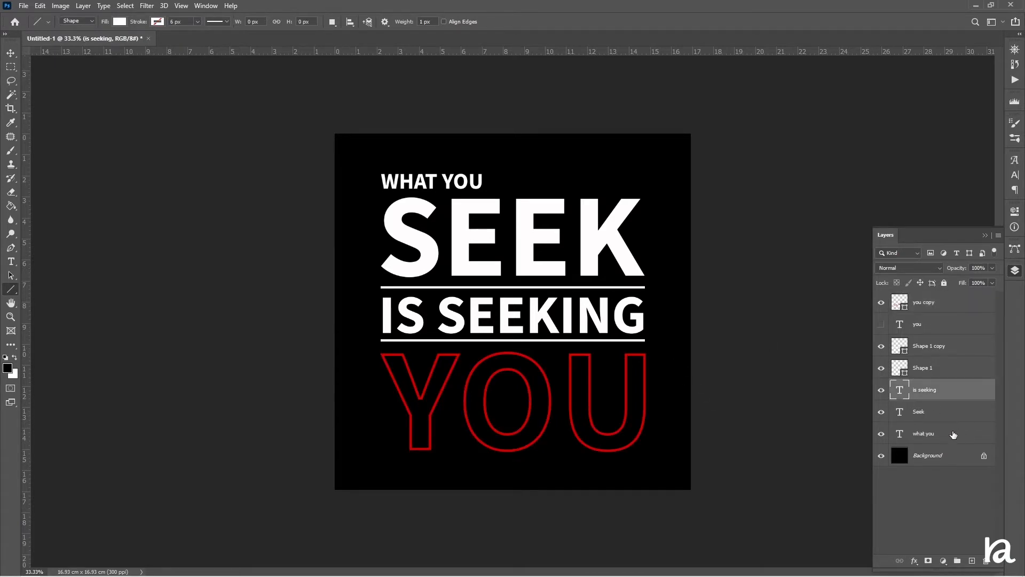
pyautogui.hotkey('ctrl', 'j')
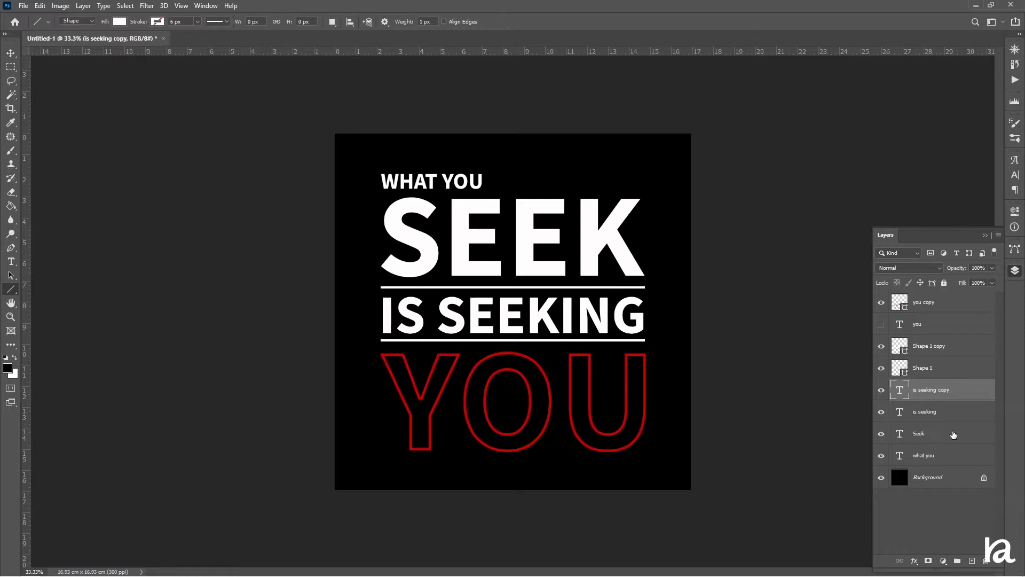
pyautogui.click(882, 412)
# Convert the is seeking copy to a shape with no fill and a red 8 px stroke.
pyautogui.rightClick(939, 394)
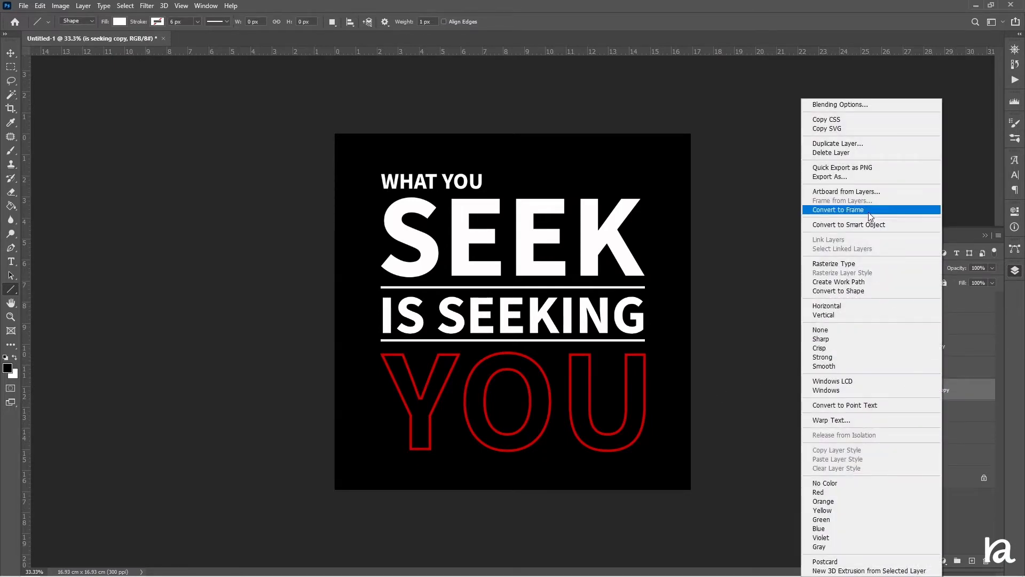
pyautogui.click(858, 289)
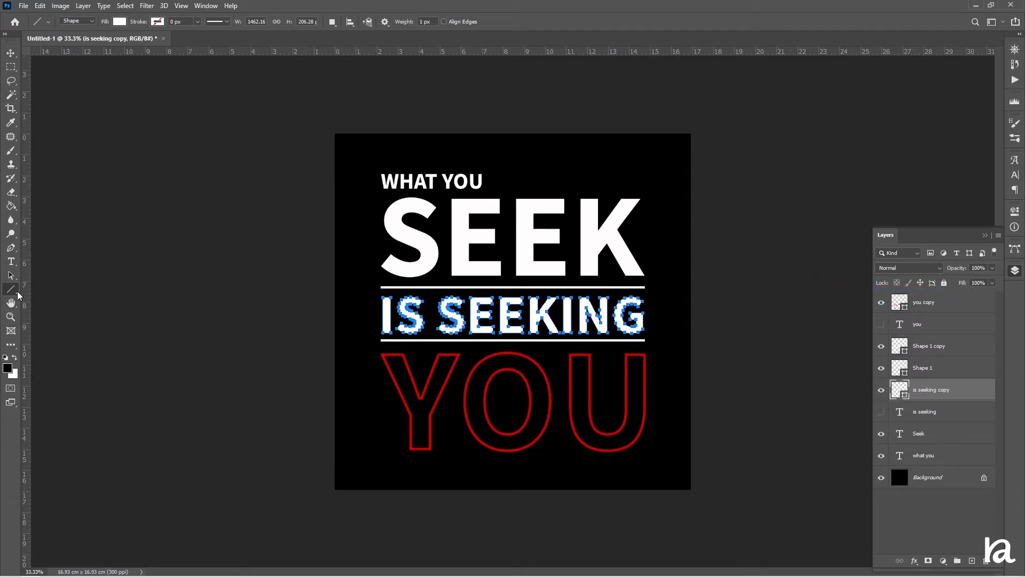
pyautogui.click(119, 21)
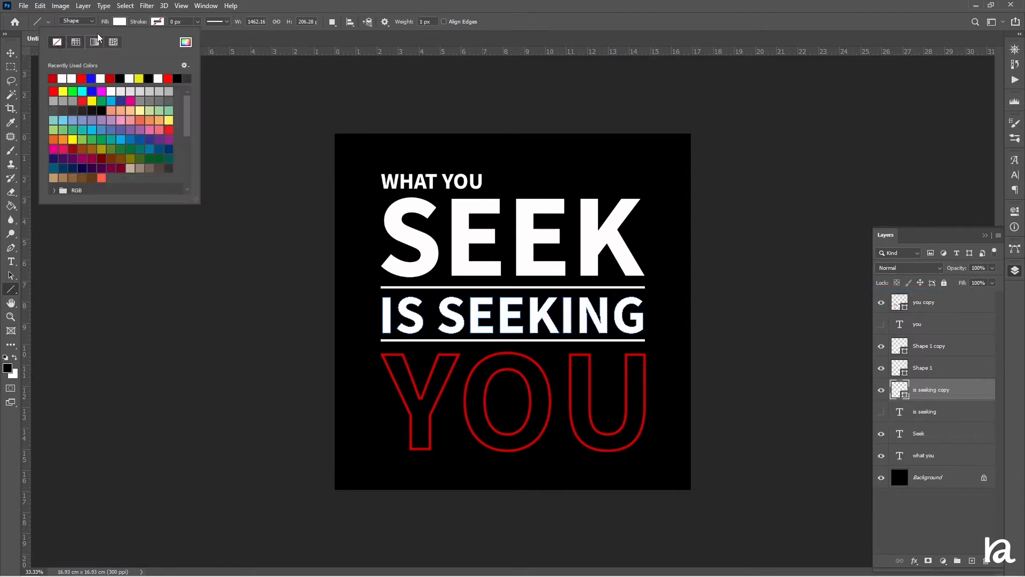
pyautogui.click(57, 43)
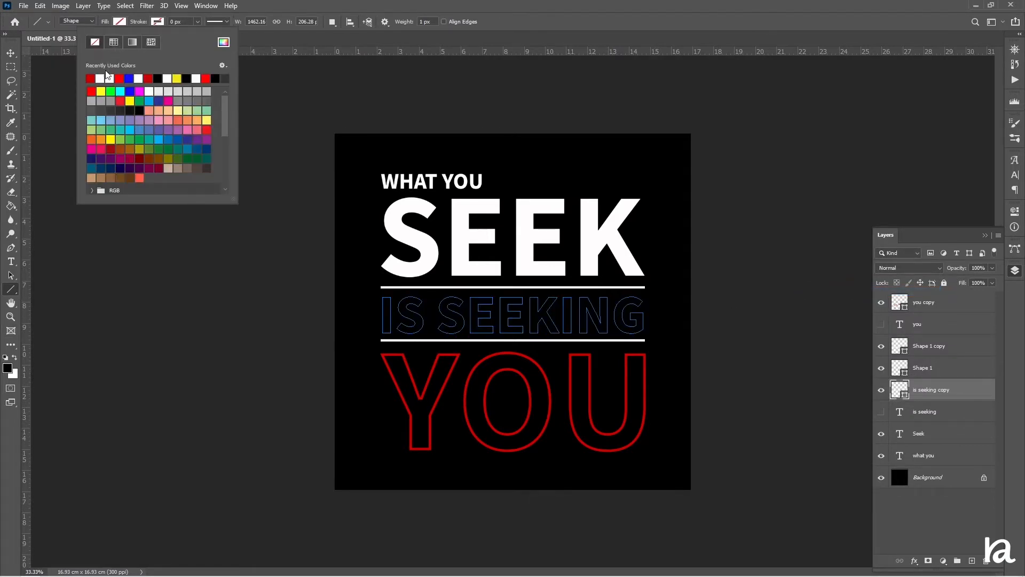
pyautogui.click(121, 78)
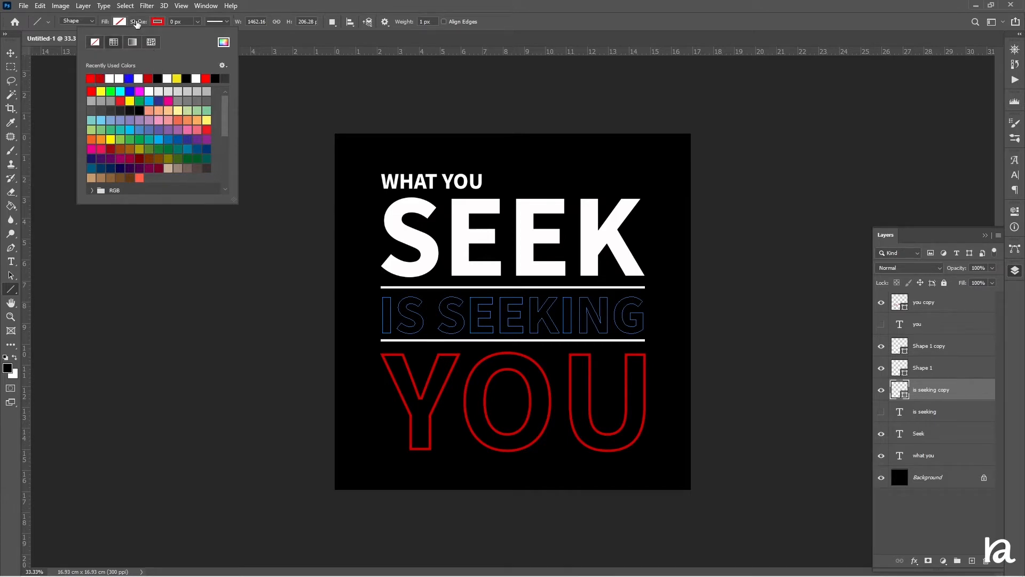
pyautogui.moveTo(137, 24); pyautogui.dragTo(141, 25)
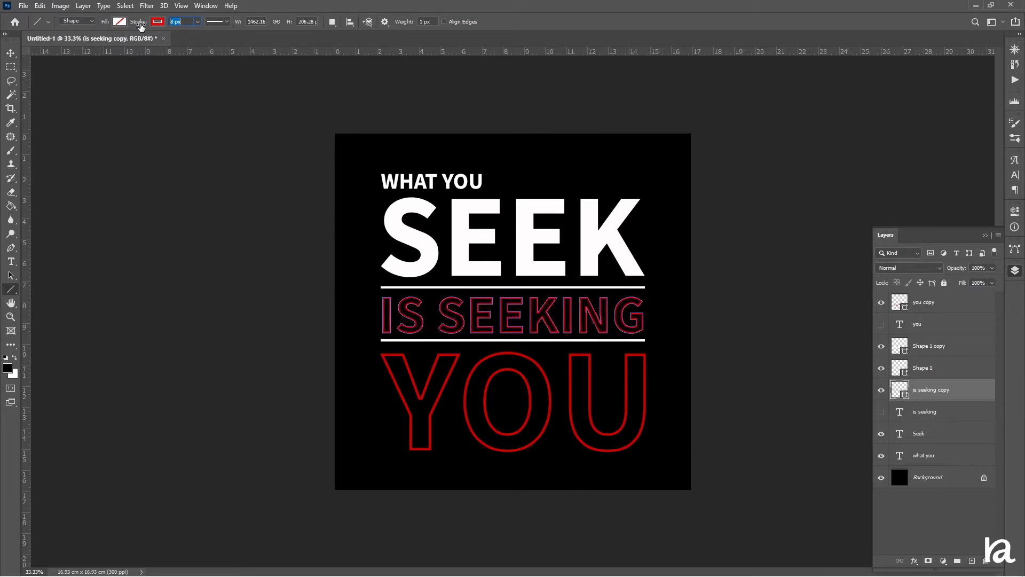
# Duplicate the Seek layer and hide the original.
pyautogui.click(10, 52)
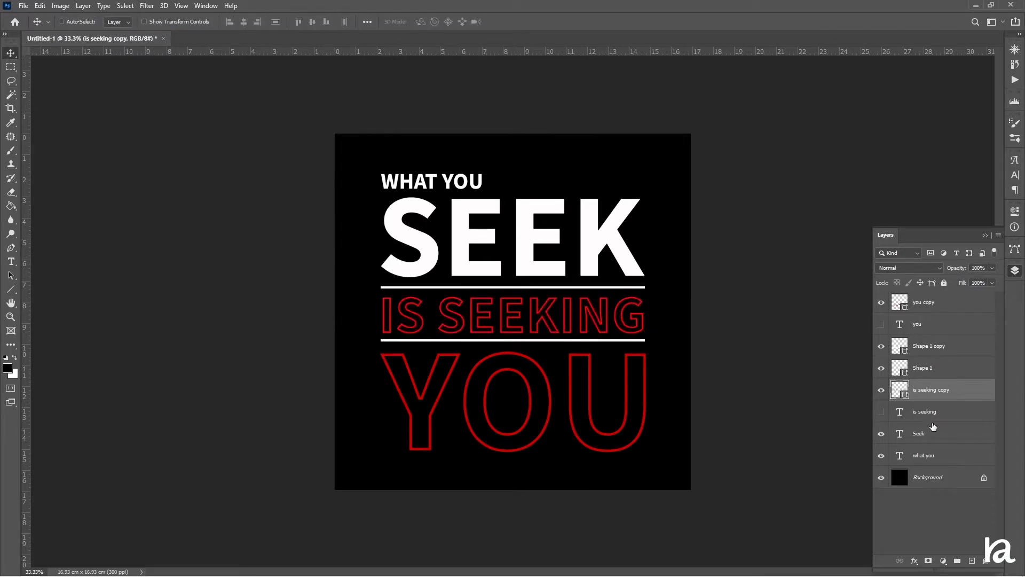
pyautogui.click(935, 439)
pyautogui.hotkey('ctrl', 'j')
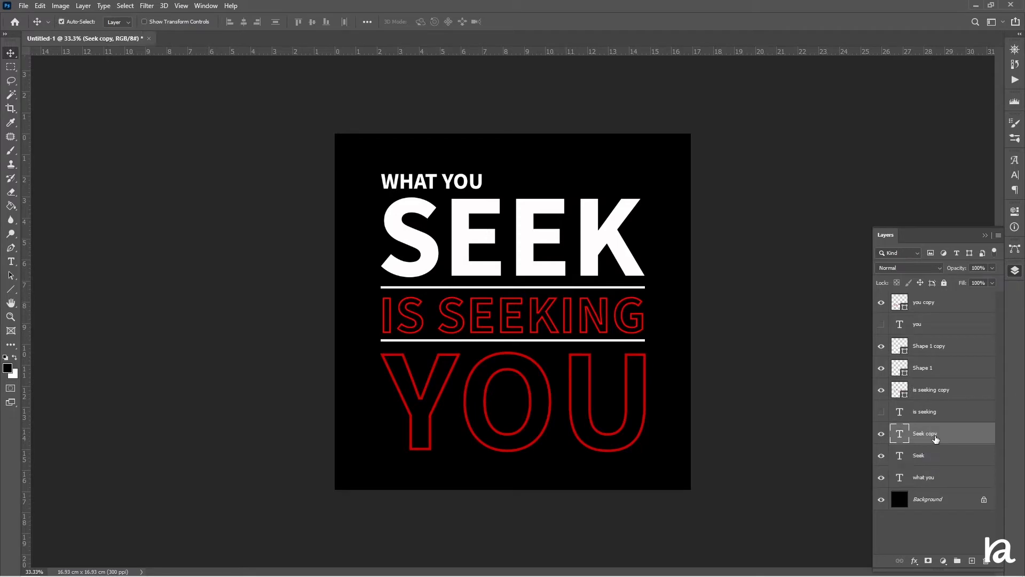
pyautogui.click(881, 455)
# Convert the Seek copy to a shape with no fill and a white 11 px stroke.
pyautogui.rightClick(933, 423)
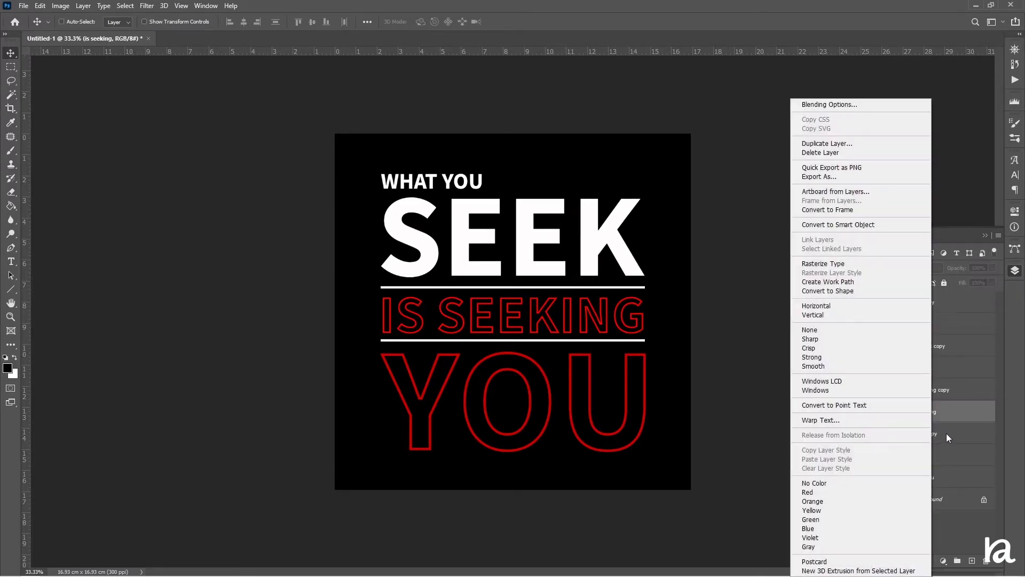
pyautogui.rightClick(947, 432)
pyautogui.click(874, 291)
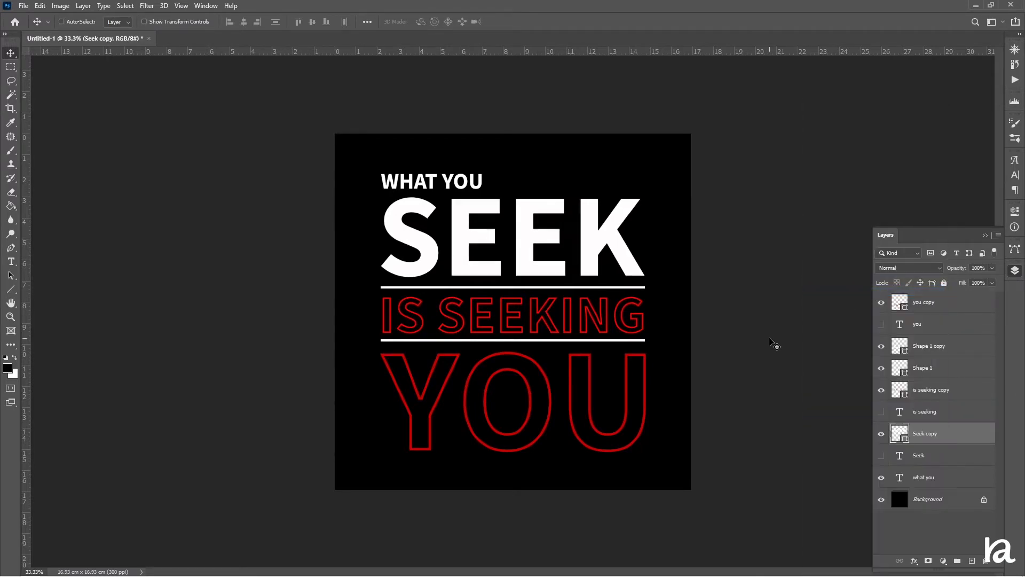
pyautogui.click(11, 291)
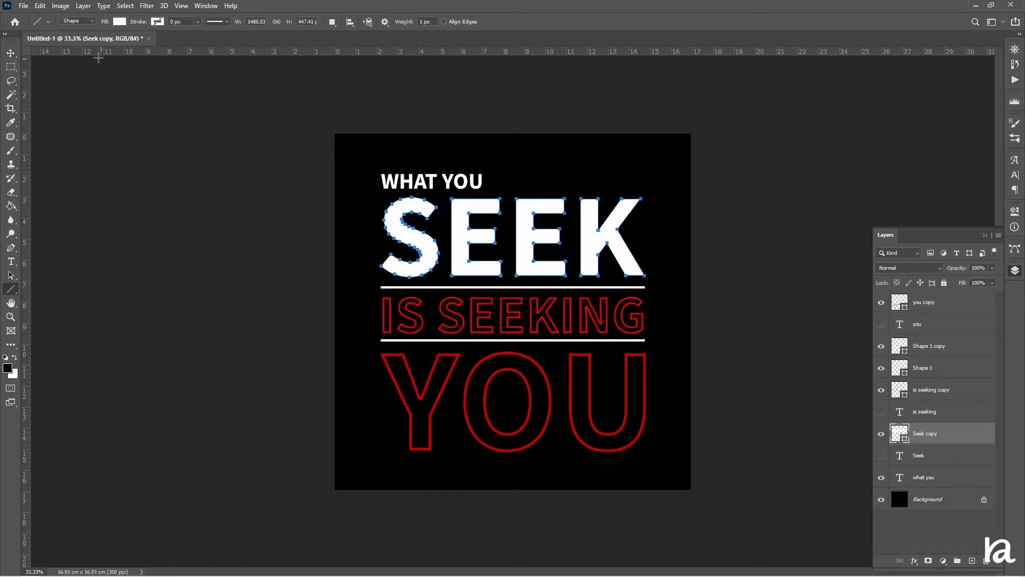
pyautogui.click(119, 22)
pyautogui.click(56, 43)
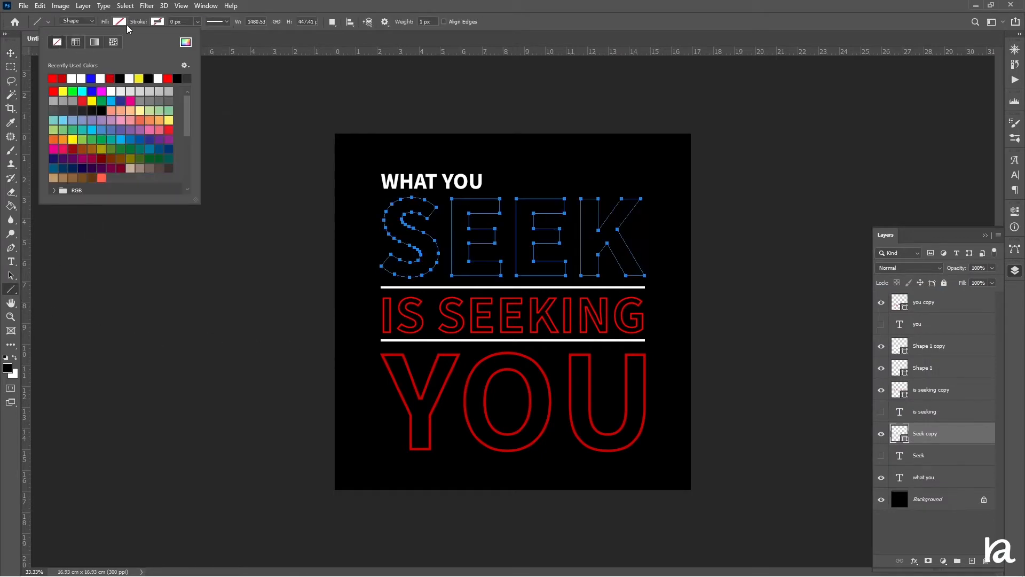
pyautogui.click(157, 22)
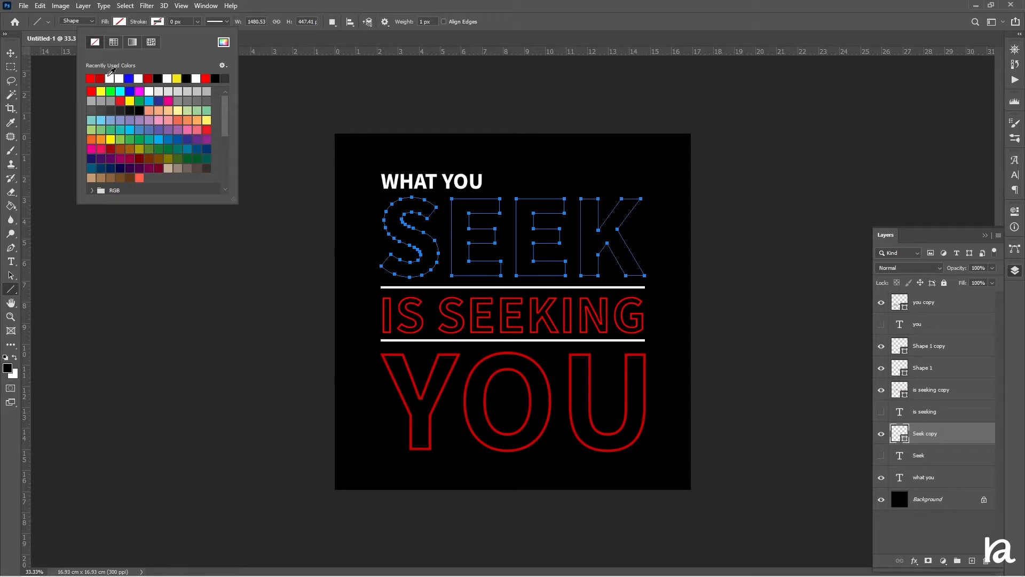
pyautogui.click(110, 78)
pyautogui.moveTo(140, 22); pyautogui.dragTo(145, 26)
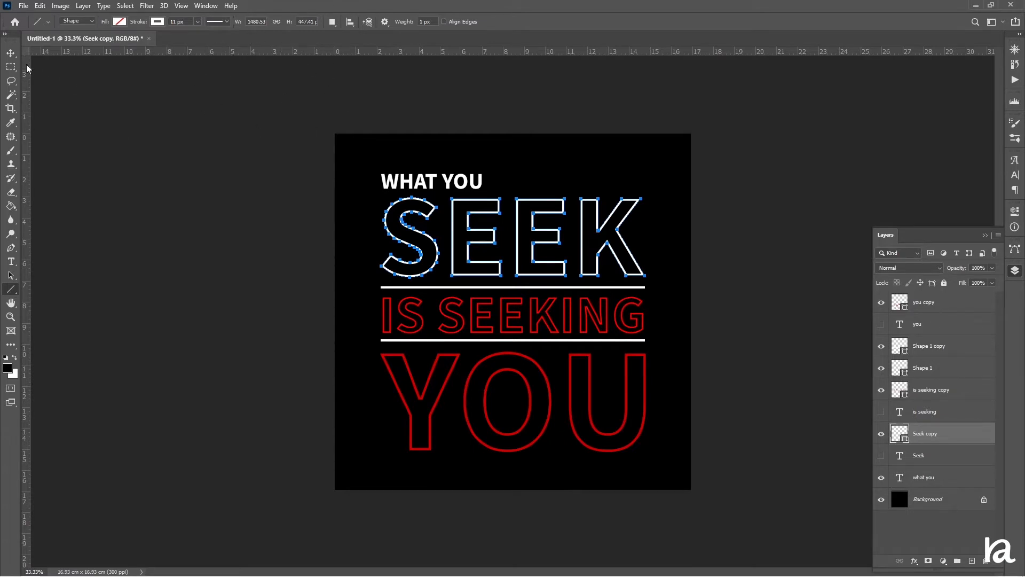
pyautogui.click(11, 53)
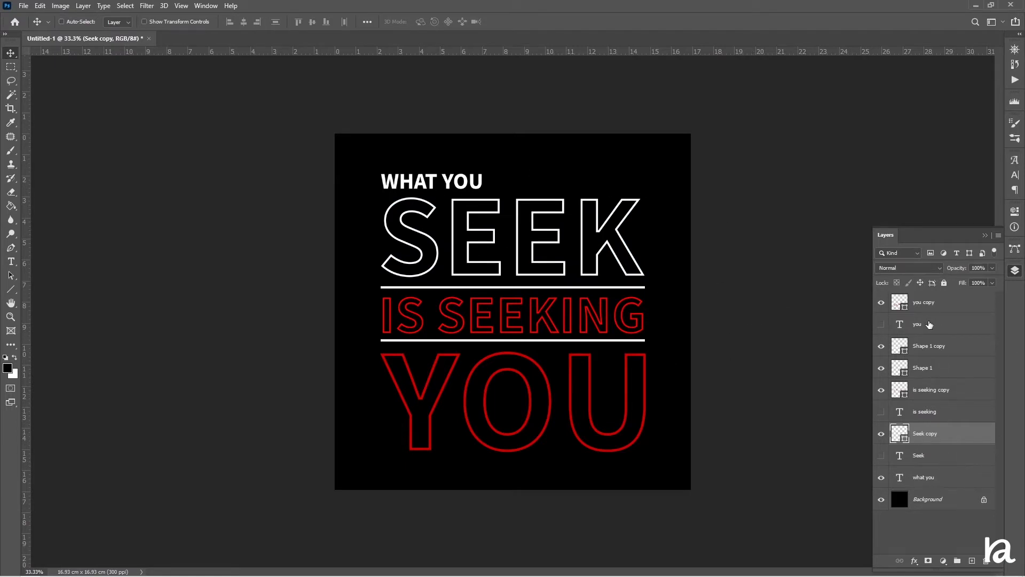
# Duplicate the what you layer and hide the original.
pyautogui.click(930, 480)
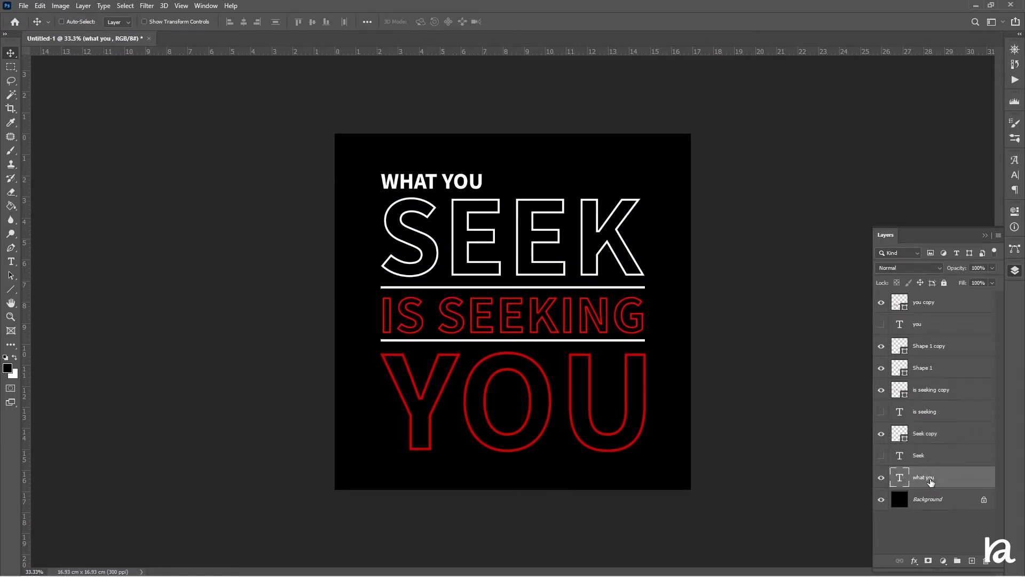
pyautogui.hotkey('ctrl', 'j')
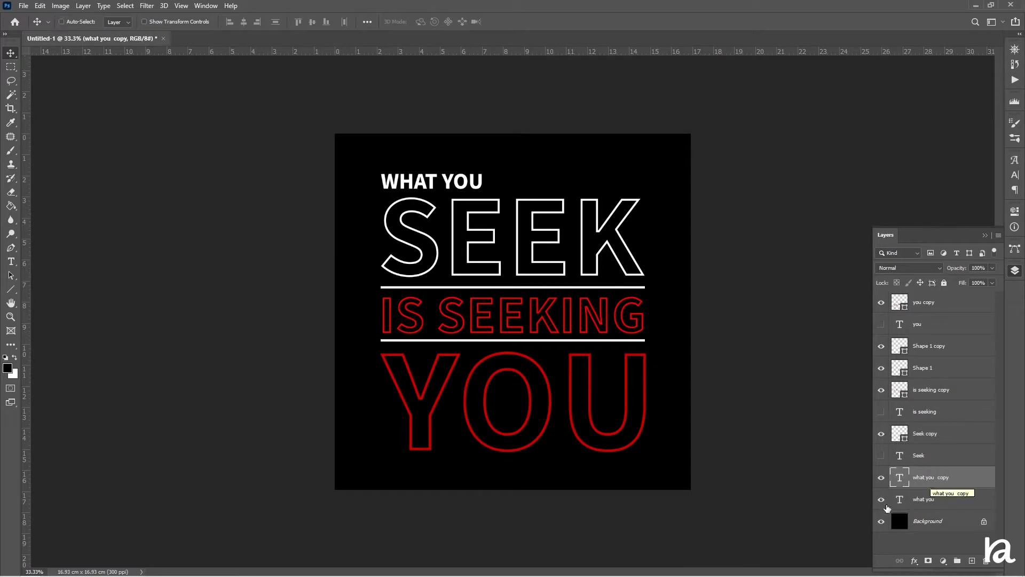
pyautogui.click(881, 499)
# Convert the what you copy to a shape with no fill and a thin white stroke.
pyautogui.rightClick(940, 473)
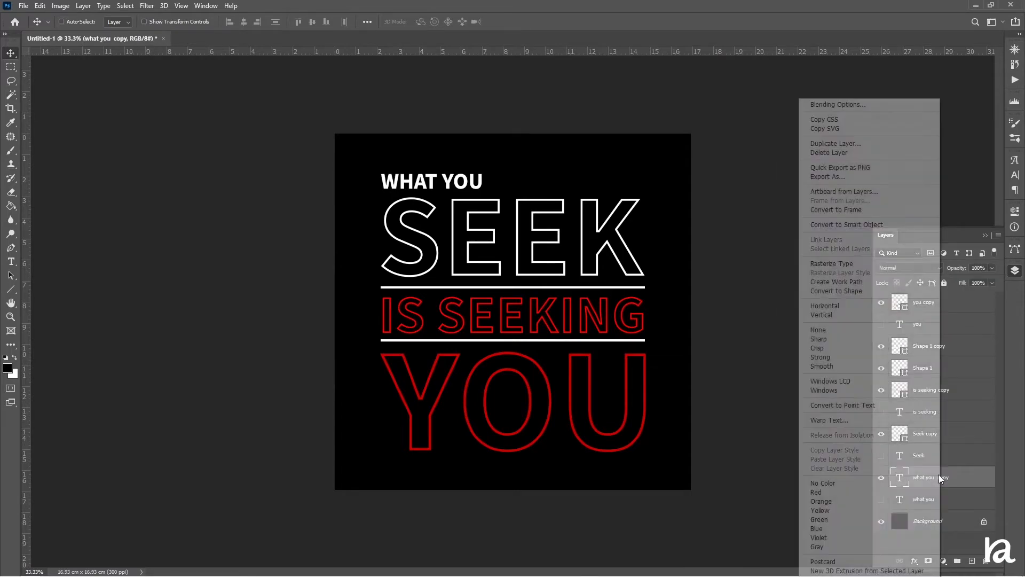
pyautogui.click(833, 291)
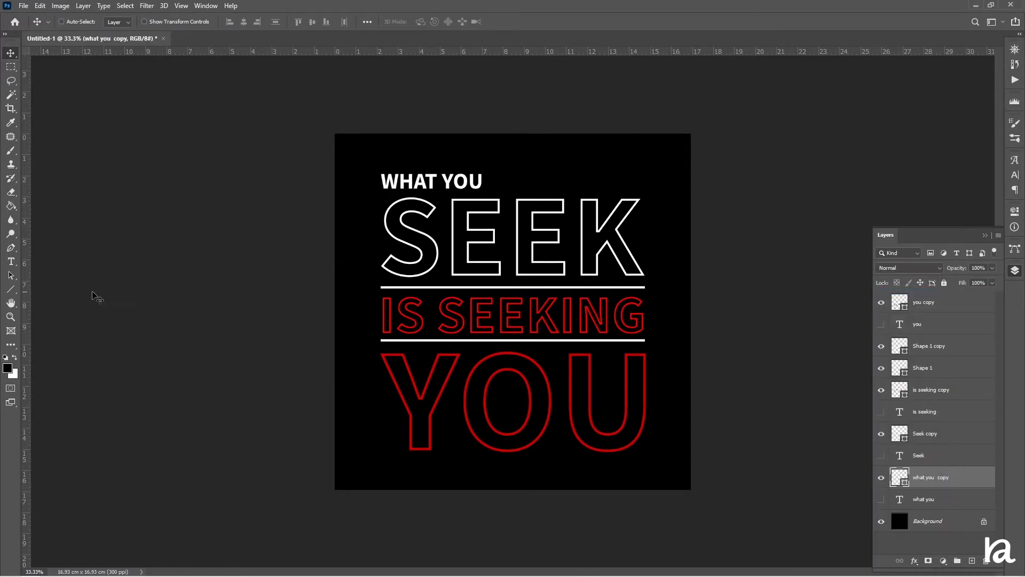
pyautogui.click(10, 289)
pyautogui.click(119, 22)
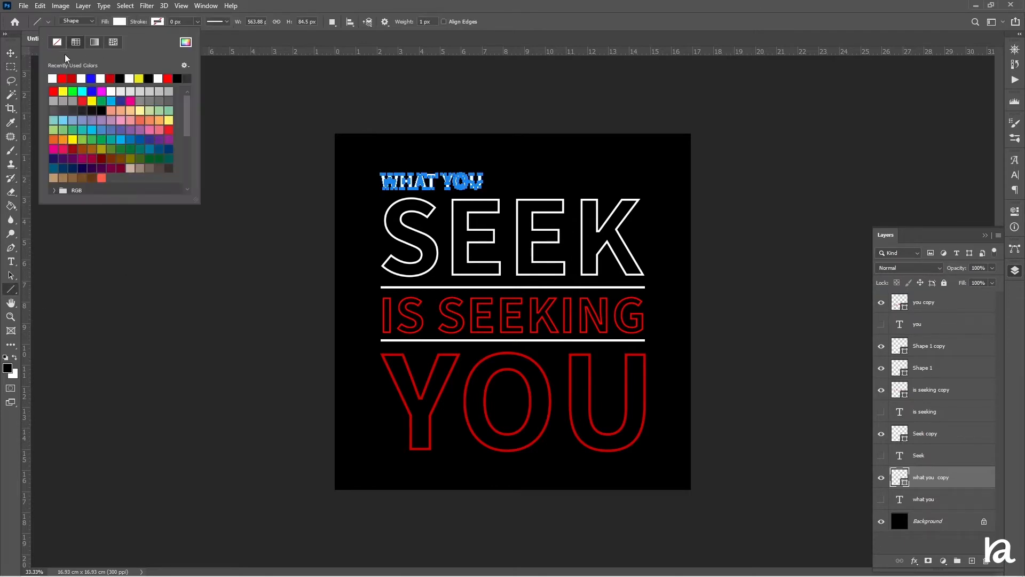
pyautogui.click(57, 42)
pyautogui.click(157, 22)
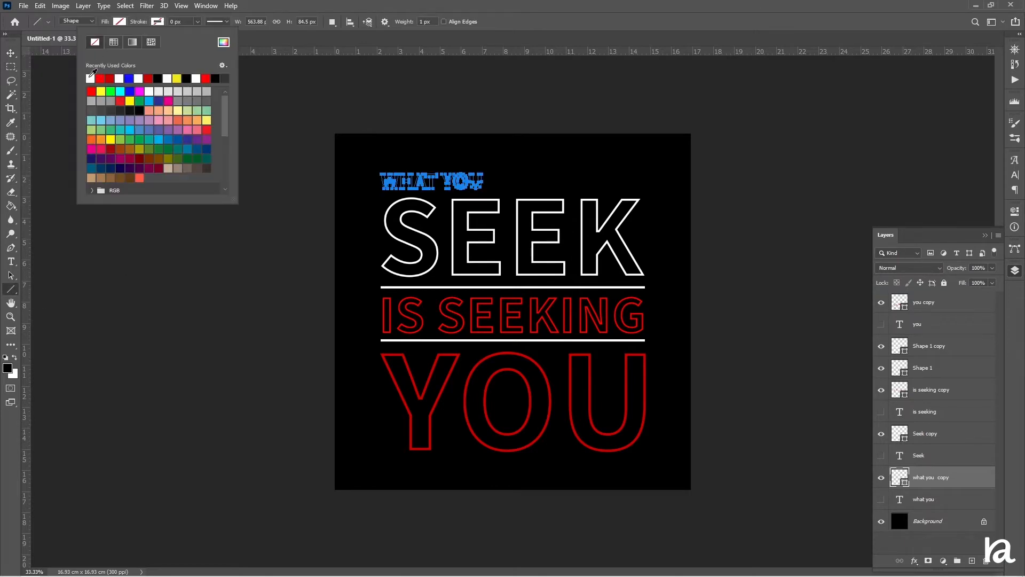
pyautogui.moveTo(141, 22); pyautogui.dragTo(146, 23)
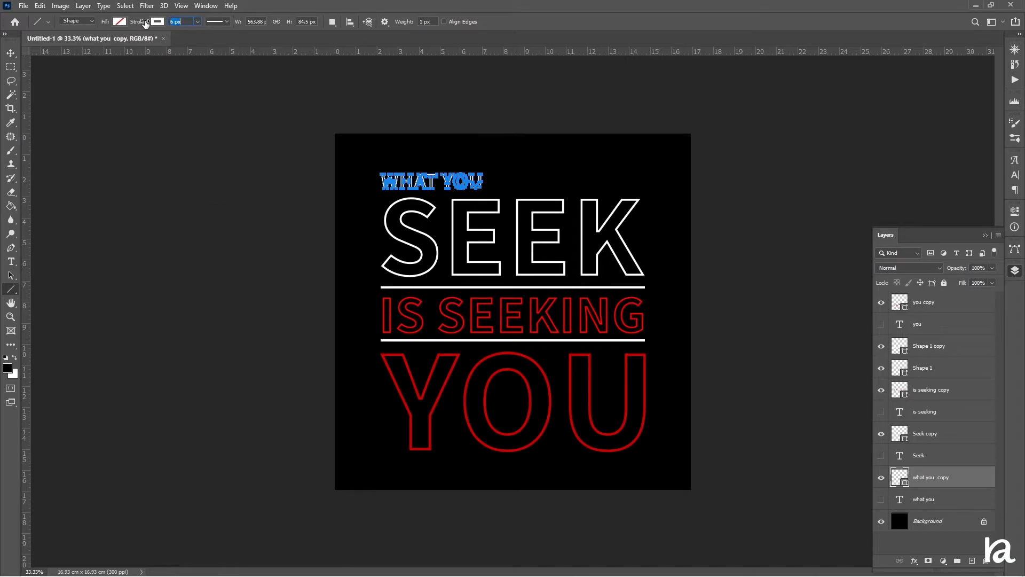
pyautogui.click(11, 52)
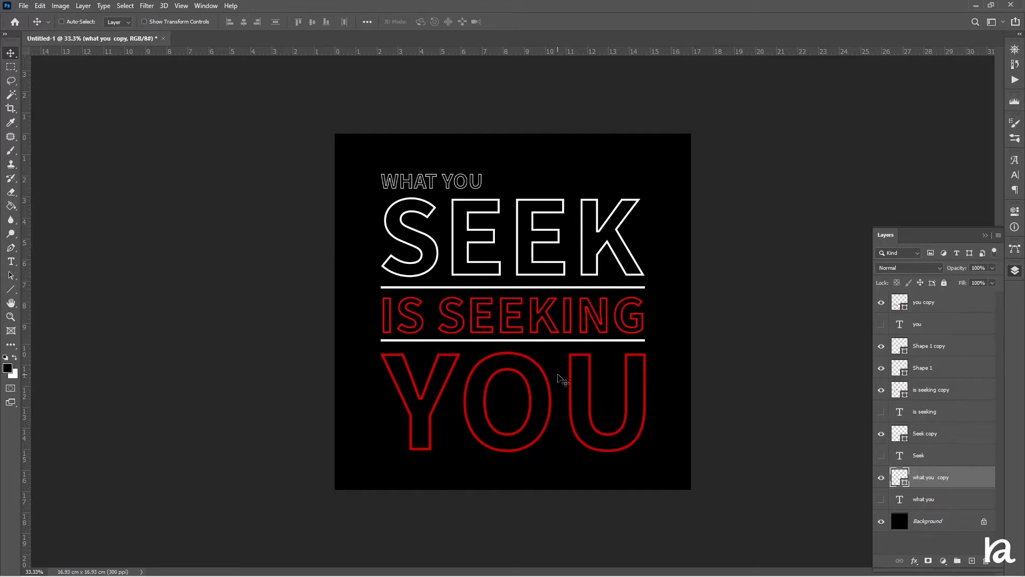
# Change the what you copy's stroke color to blue.
pyautogui.hotkey('ctrl', 'alt', 'a')
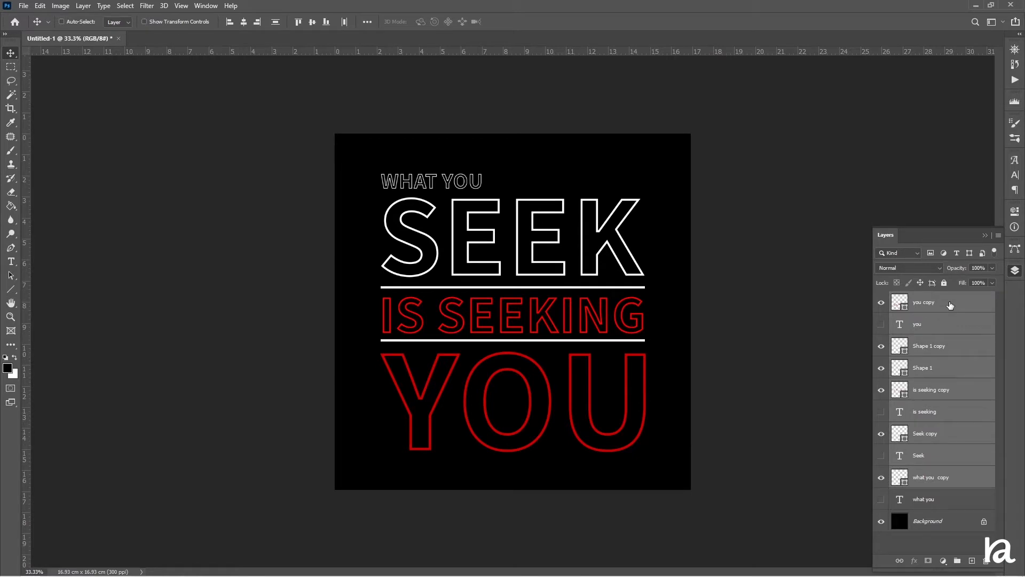
pyautogui.click(950, 305)
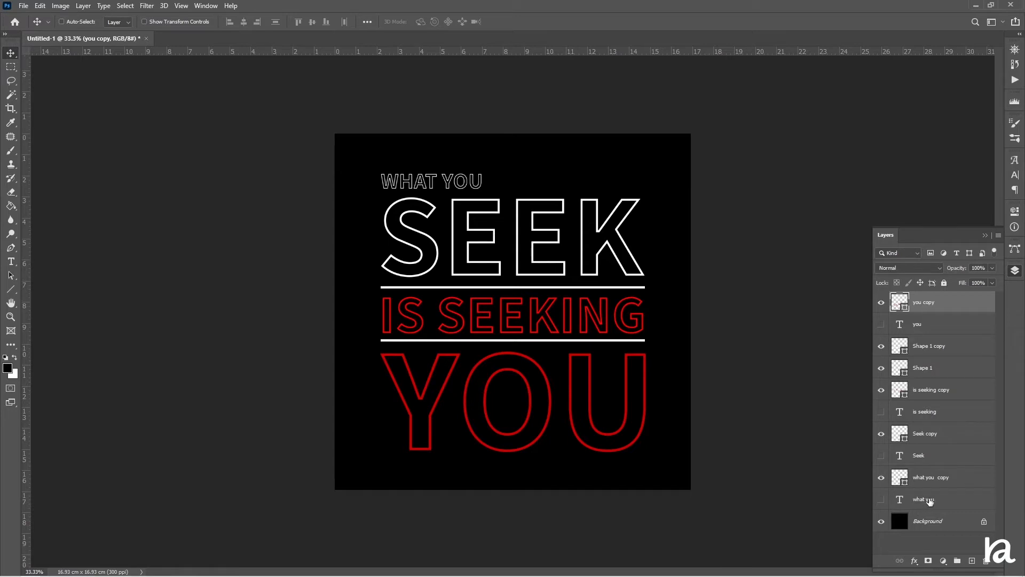
pyautogui.click(942, 480)
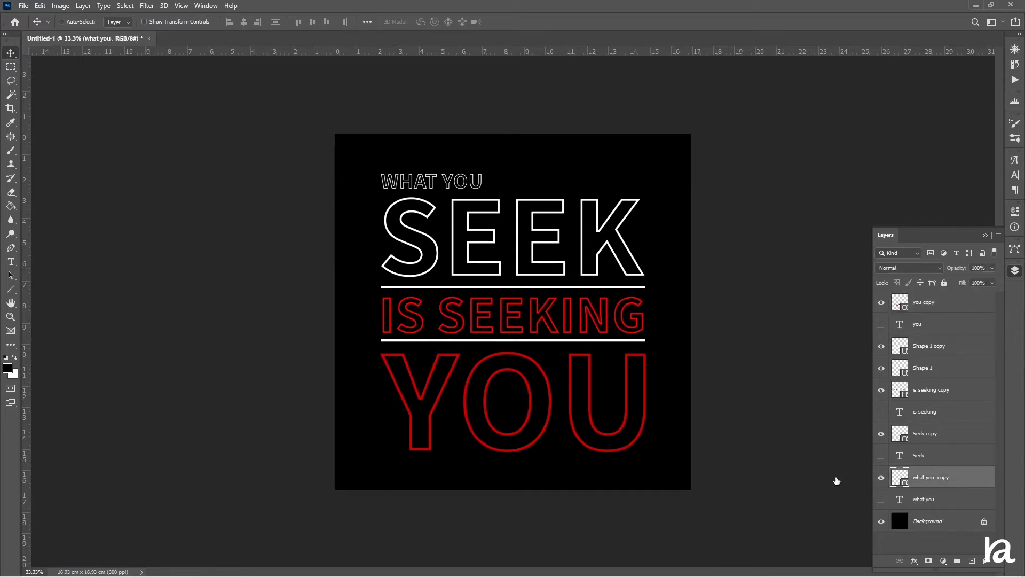
pyautogui.click(11, 289)
pyautogui.click(157, 21)
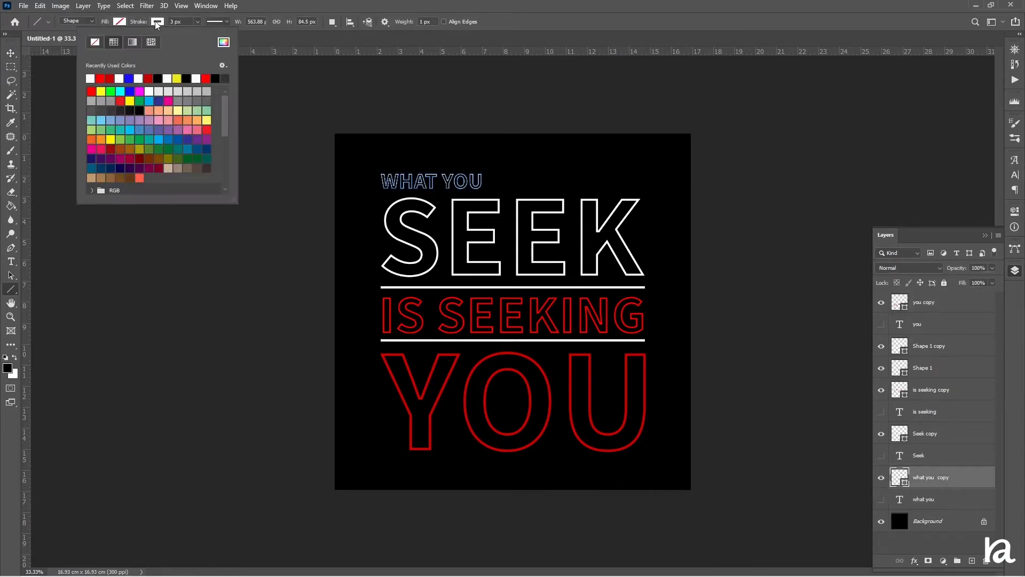
pyautogui.click(131, 76)
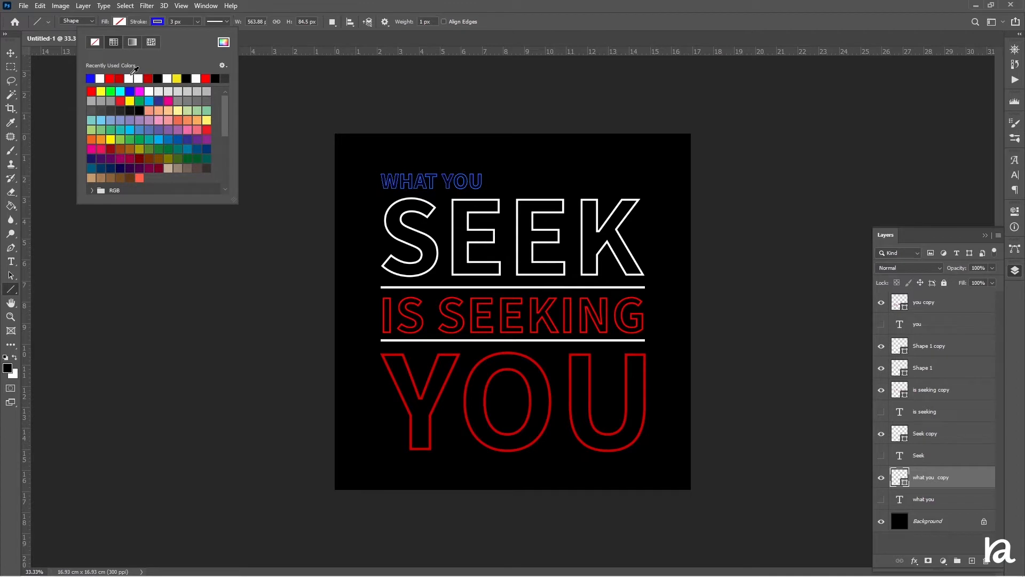
pyautogui.click(11, 53)
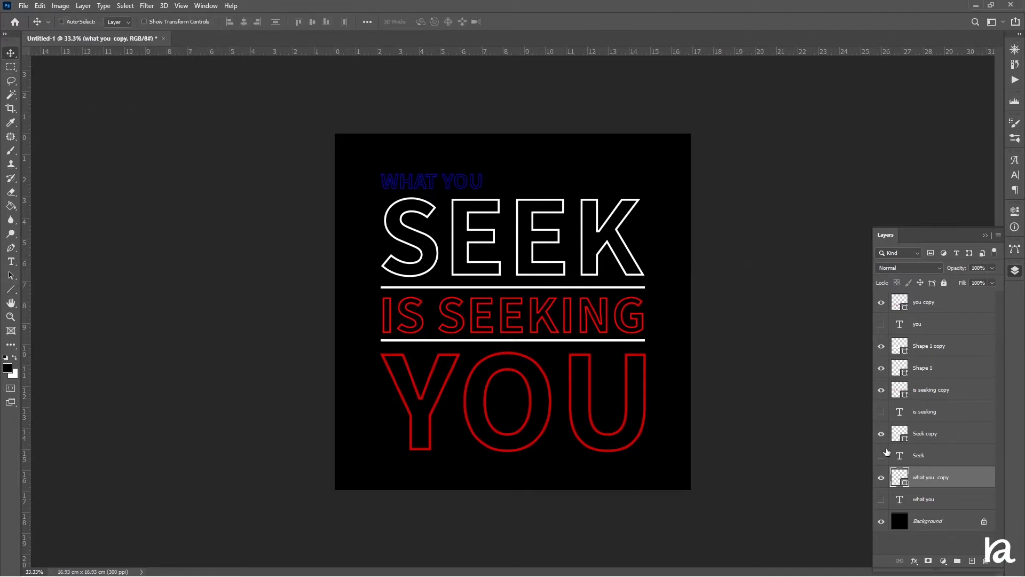
# Change the Seek copy's stroke color to cyan.
pyautogui.click(929, 435)
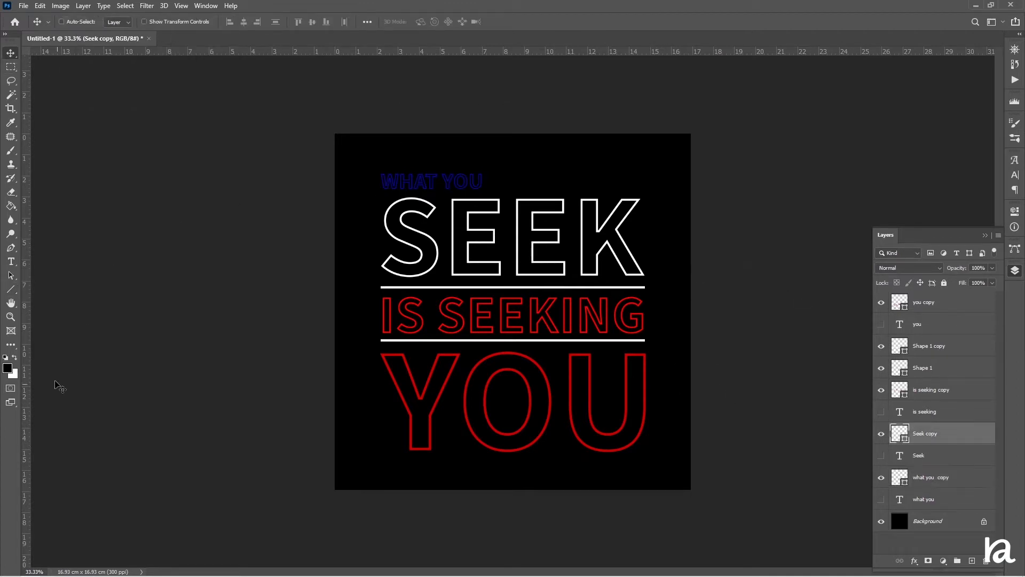
pyautogui.click(12, 261)
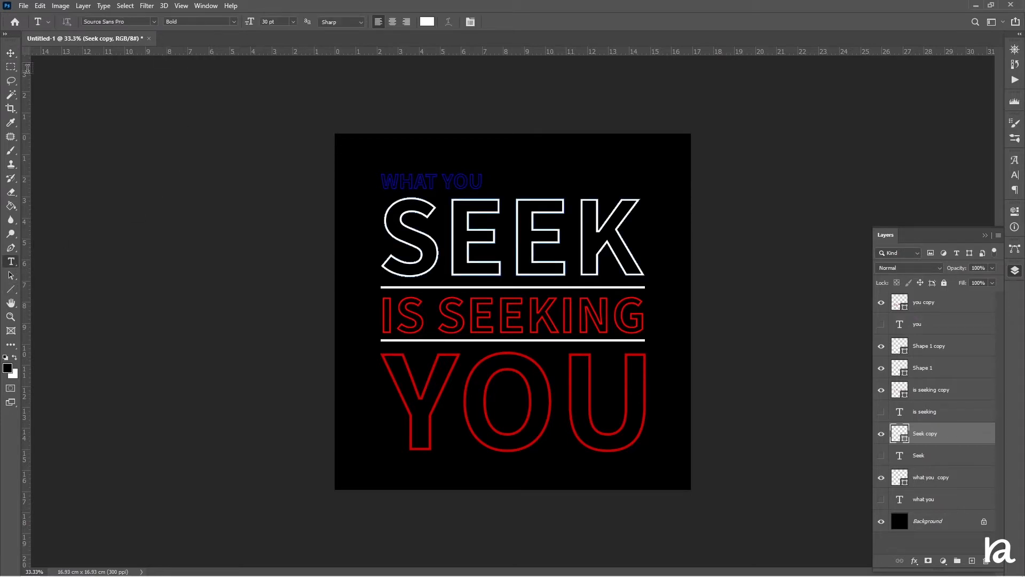
pyautogui.click(9, 291)
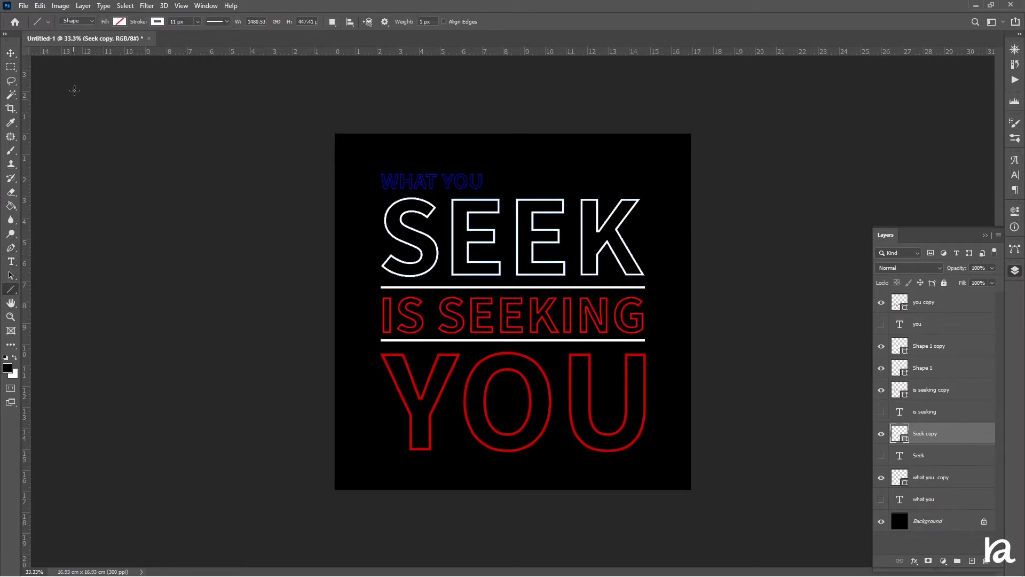
pyautogui.click(156, 22)
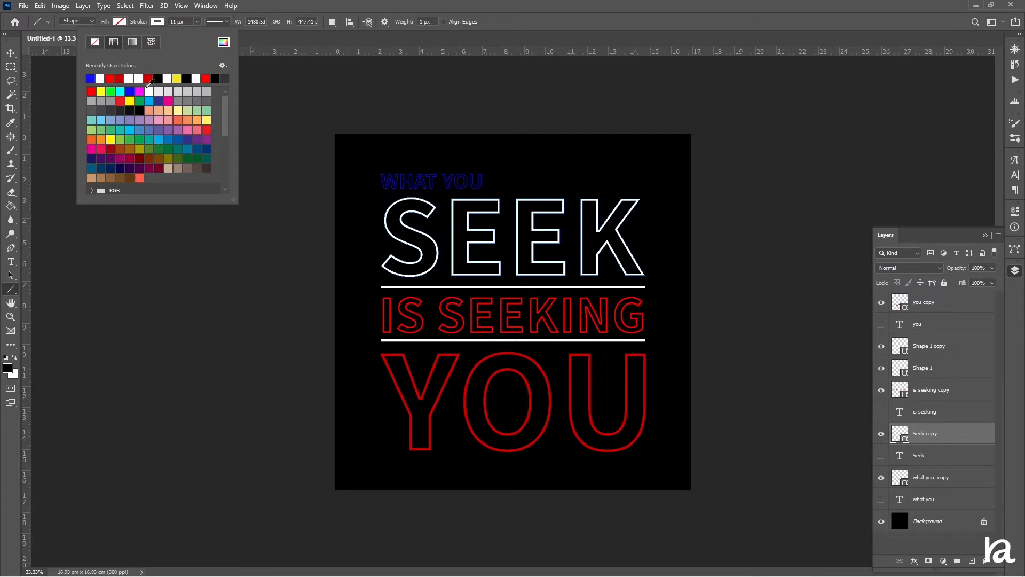
pyautogui.click(177, 78)
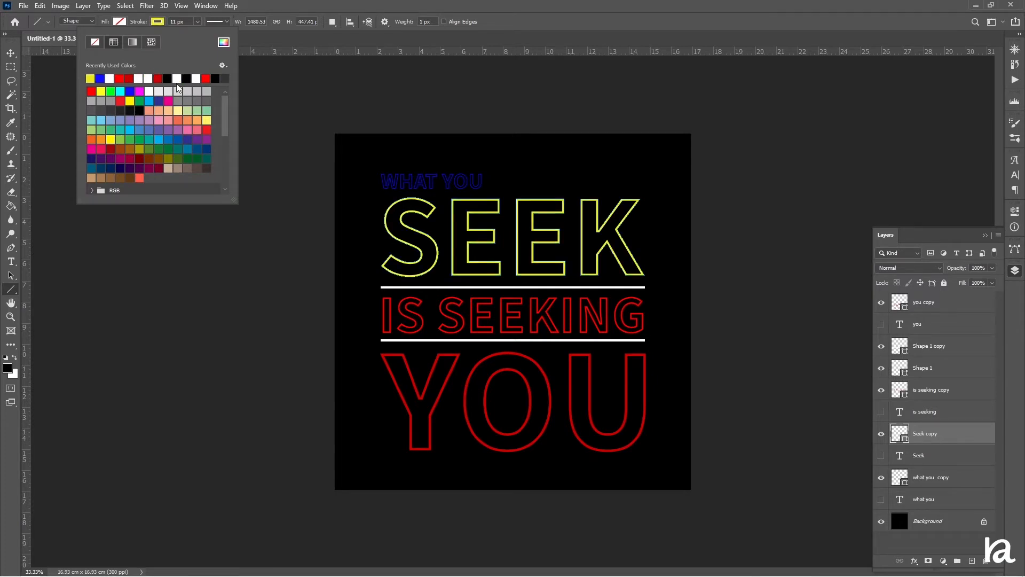
pyautogui.click(123, 92)
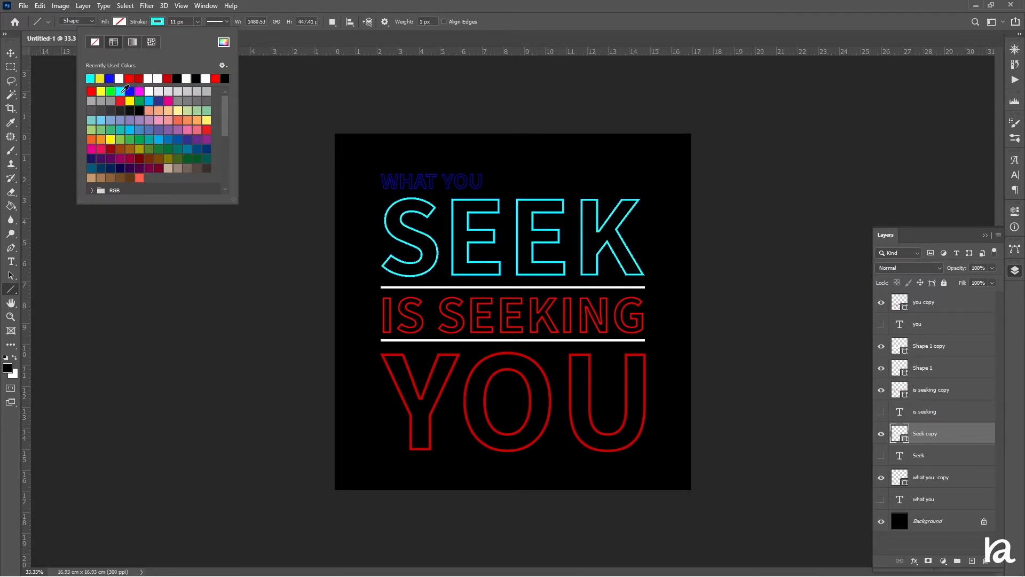
pyautogui.click(11, 53)
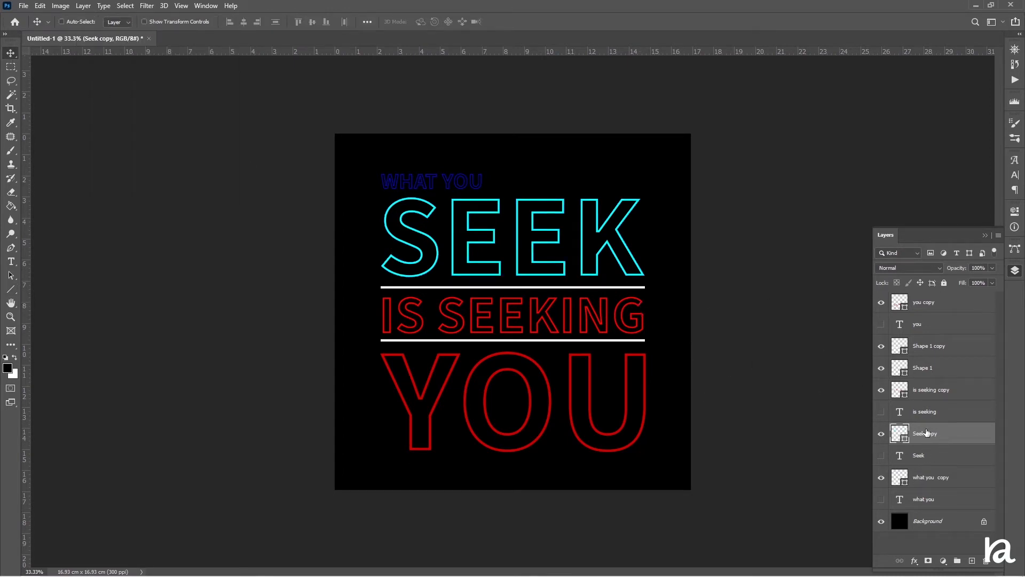
# Change the you copy's stroke color to green.
pyautogui.click(924, 324)
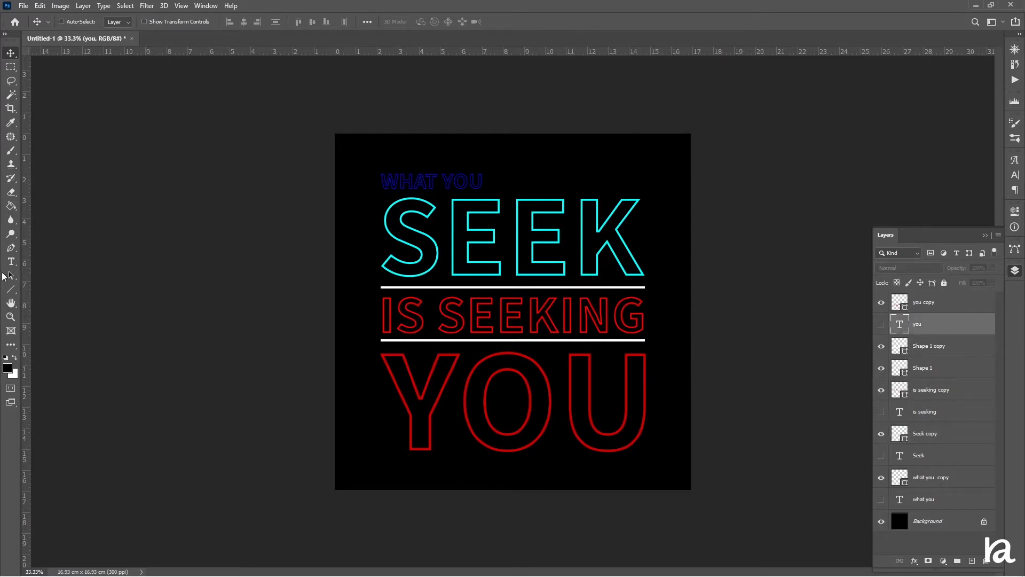
pyautogui.click(11, 289)
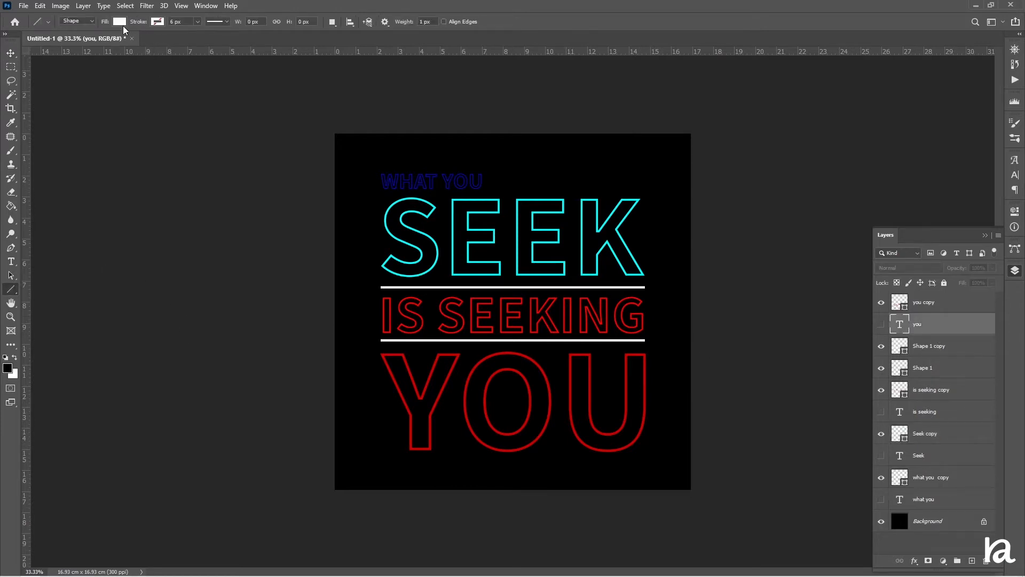
pyautogui.click(942, 304)
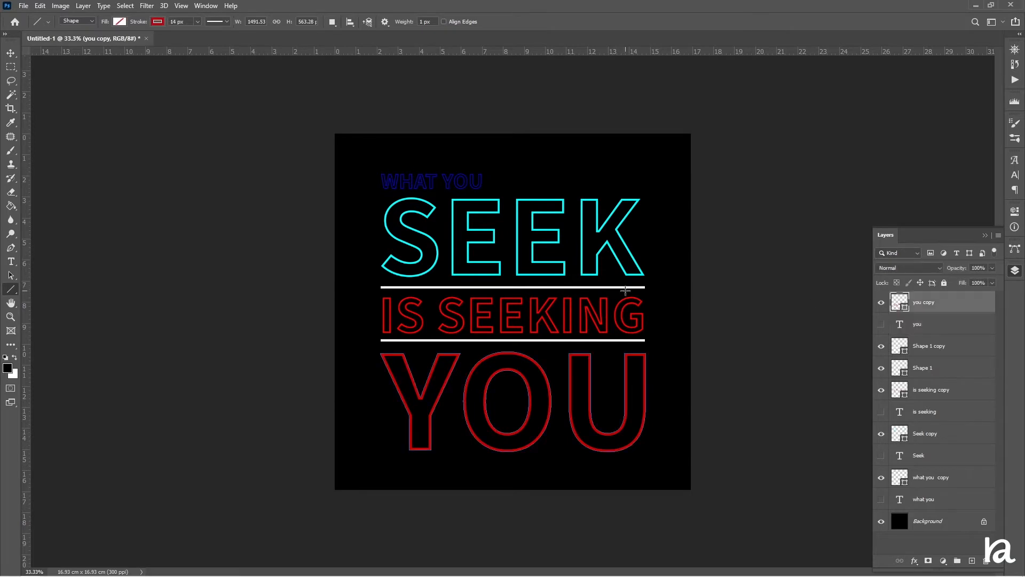
pyautogui.click(158, 22)
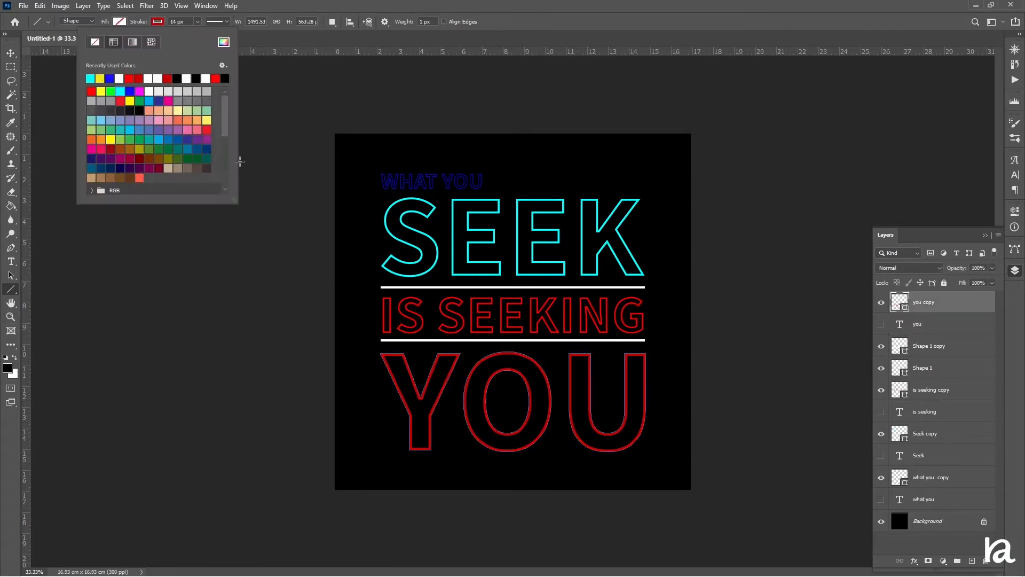
pyautogui.click(138, 101)
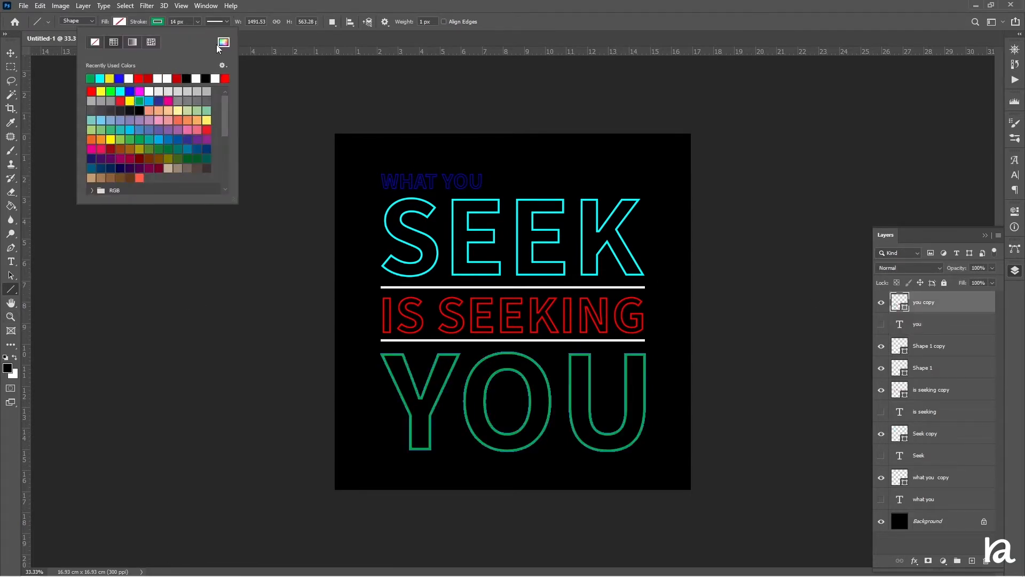
# Duplicate the what you copy layer.
pyautogui.click(11, 53)
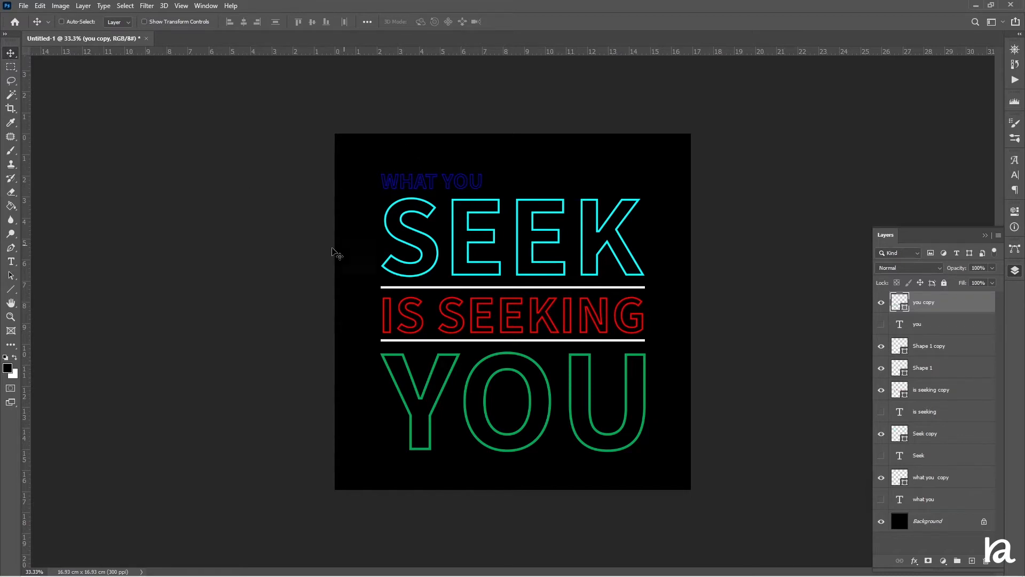
pyautogui.click(934, 482)
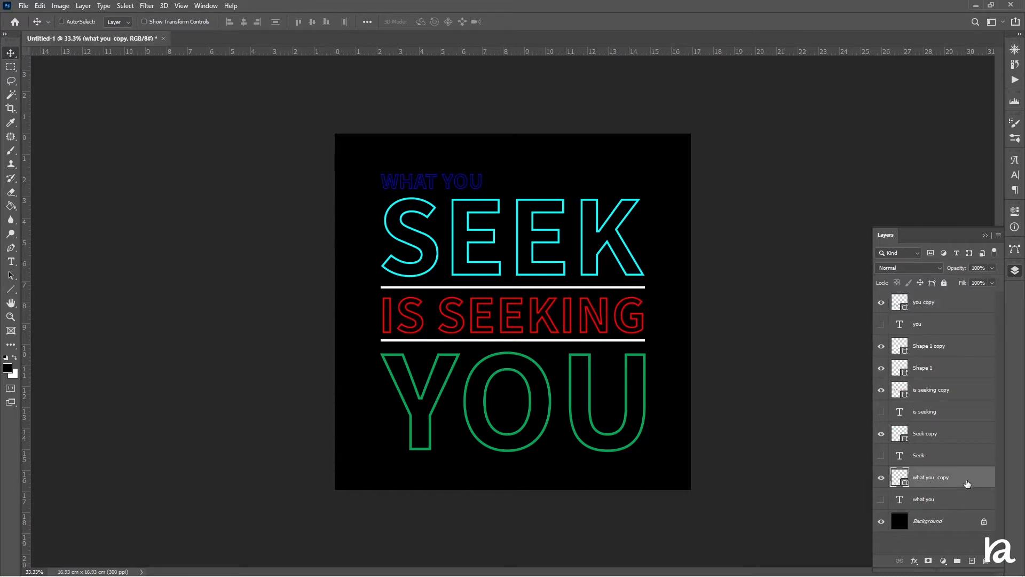
pyautogui.hotkey('ctrl', 'j')
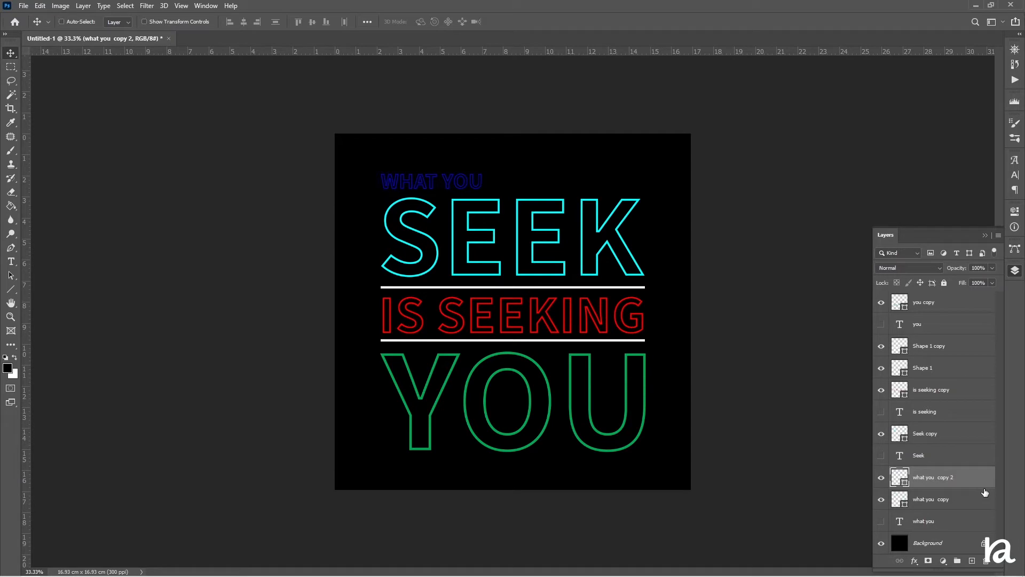
# Rasterize the original what you copy layer.
pyautogui.hotkey('ctrl', '+')
pyautogui.hotkey('ctrl', '+')
pyautogui.hotkey('ctrl', '+')
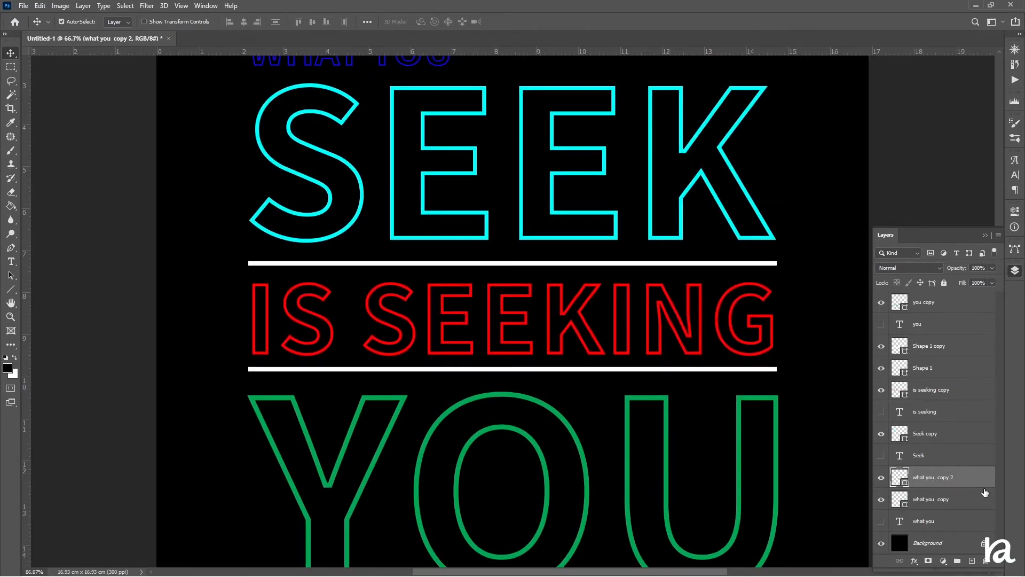
pyautogui.press('space')
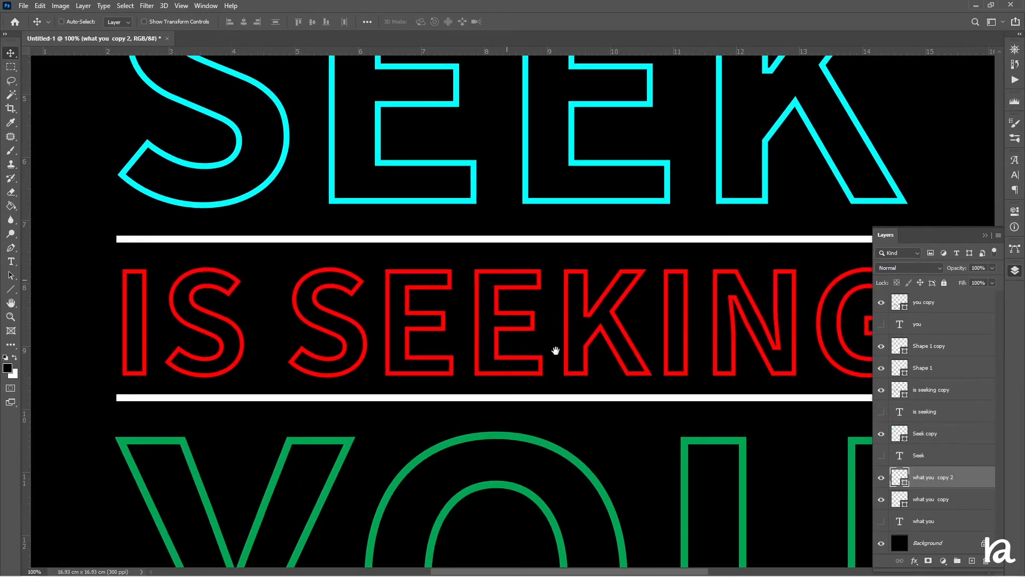
pyautogui.moveTo(555, 351); pyautogui.dragTo(670, 571)
pyautogui.moveTo(428, 315); pyautogui.dragTo(372, 443)
pyautogui.moveTo(421, 349); pyautogui.dragTo(361, 300)
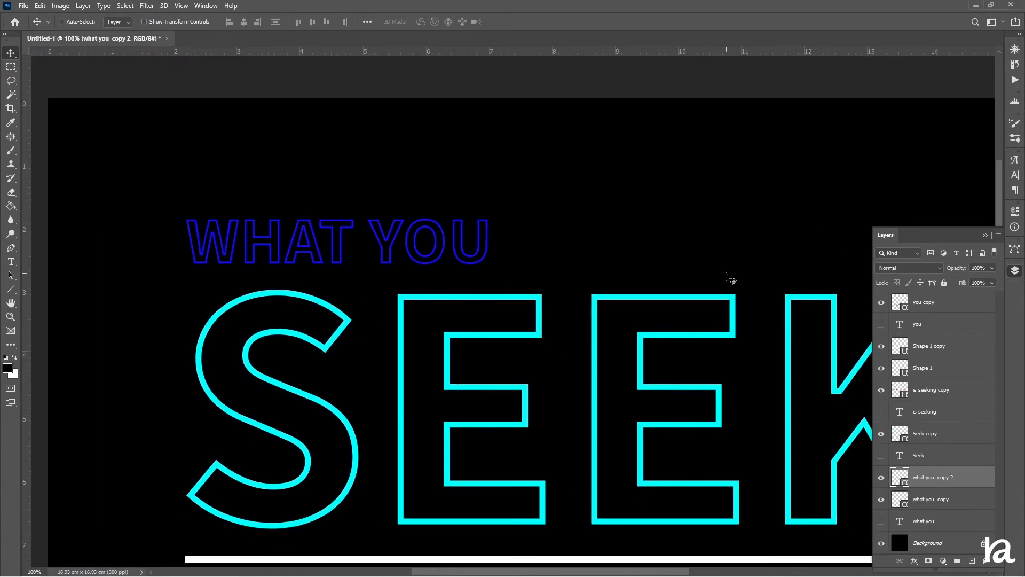
pyautogui.click(939, 502)
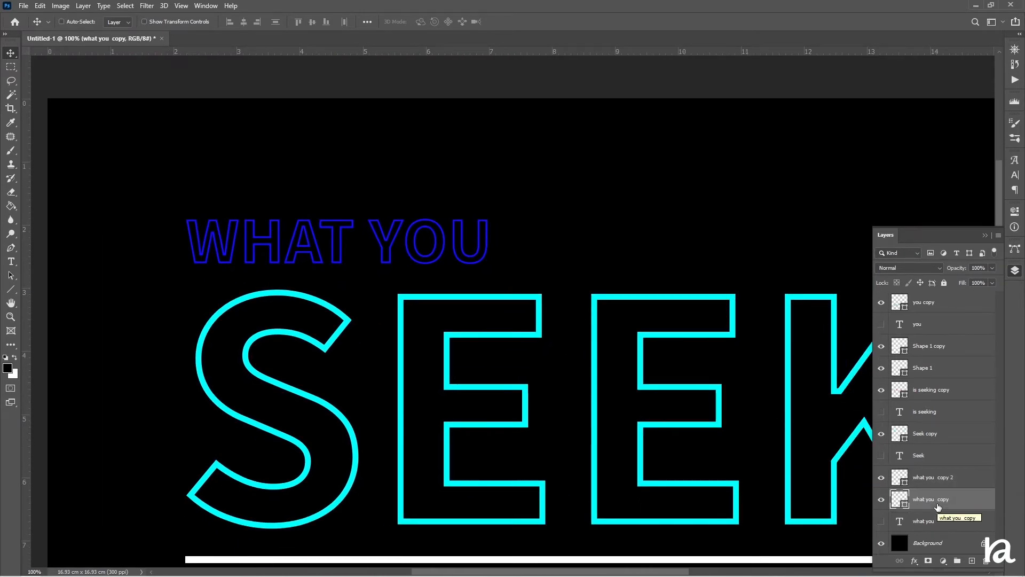
pyautogui.rightClick(938, 506)
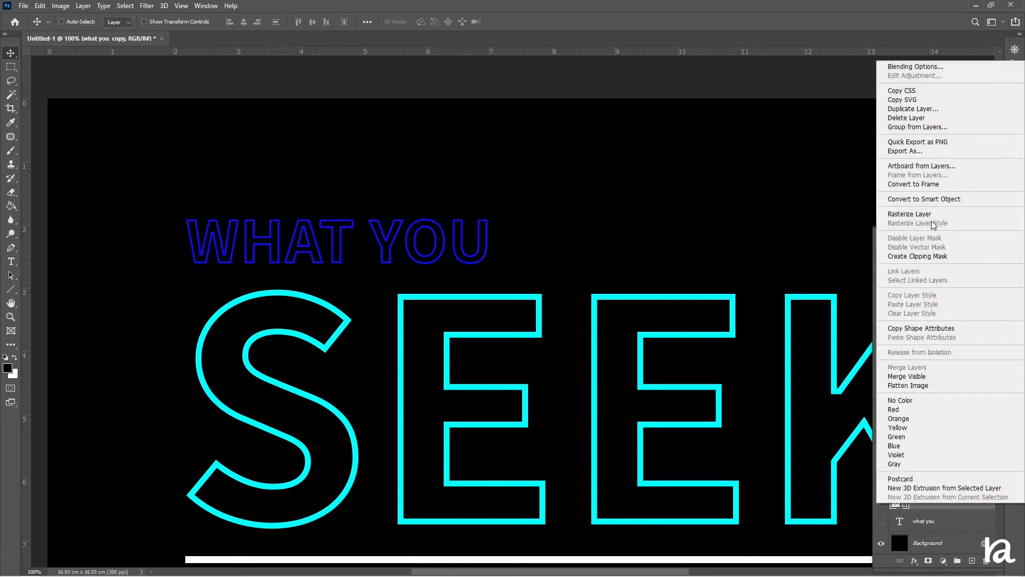
pyautogui.click(932, 216)
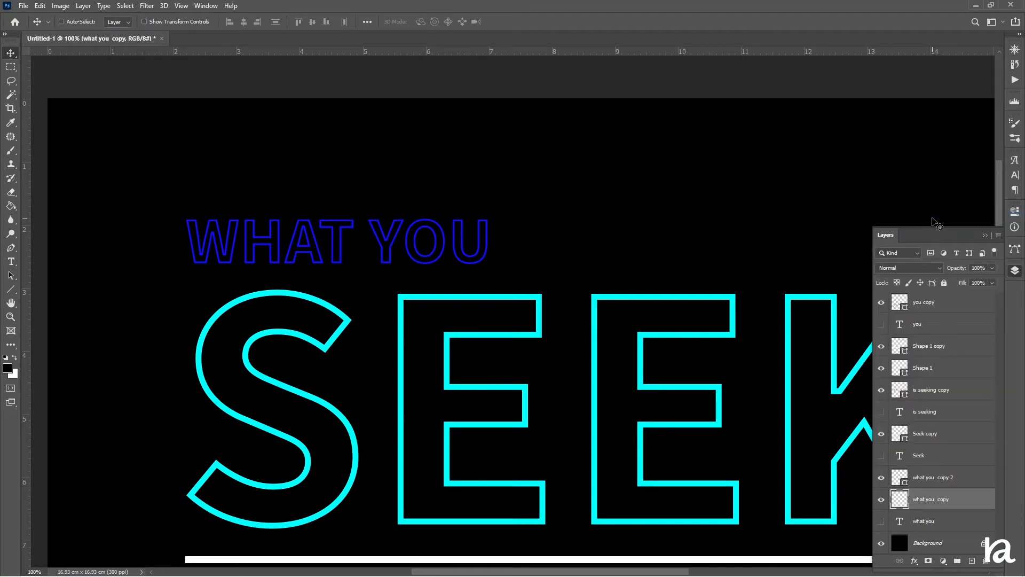
# Apply a Gaussian Blur with a 4.0 pixel radius to the what you copy layer.
pyautogui.click(147, 6)
pyautogui.moveTo(213, 126)
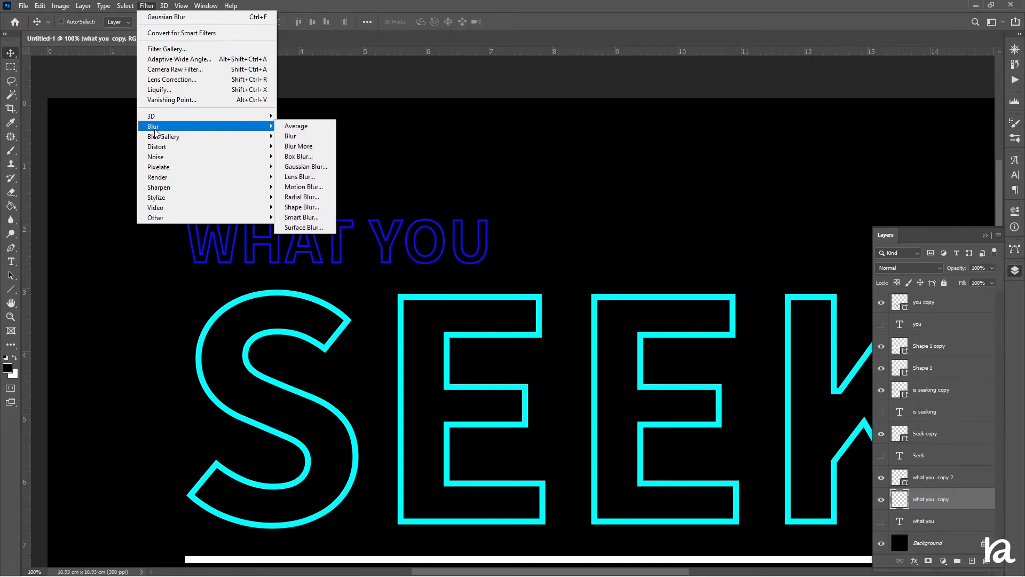
pyautogui.click(317, 170)
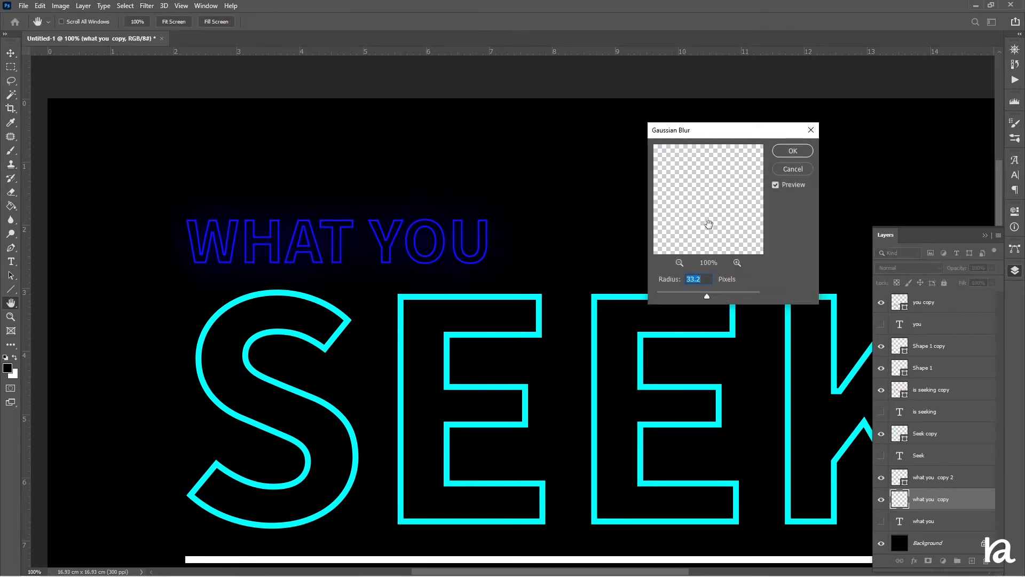
pyautogui.moveTo(707, 296); pyautogui.dragTo(679, 295)
pyautogui.click(680, 264)
pyautogui.click(680, 263)
pyautogui.click(680, 263)
pyautogui.click(680, 264)
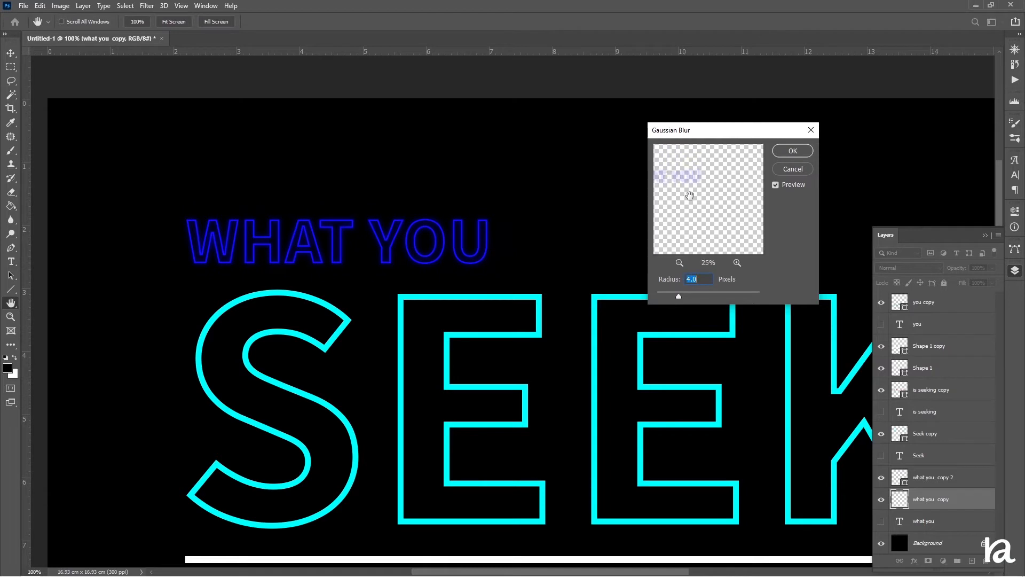
pyautogui.moveTo(694, 189); pyautogui.dragTo(748, 243)
pyautogui.click(737, 264)
pyautogui.click(736, 263)
pyautogui.click(737, 263)
pyautogui.moveTo(707, 188); pyautogui.dragTo(701, 260)
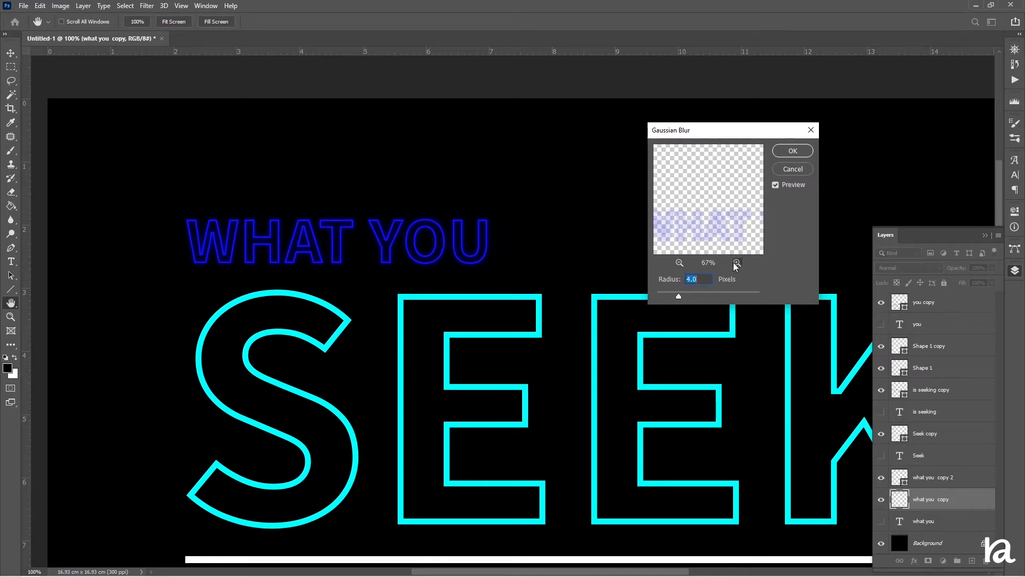
pyautogui.click(793, 152)
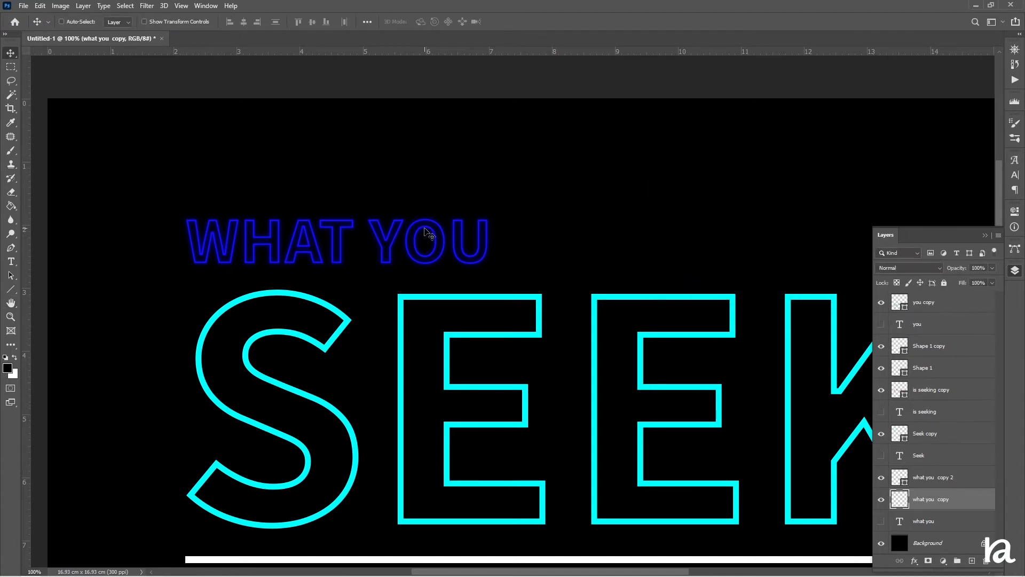
# Duplicate the blurred what you copy layer twice and set the top duplicate's opacity to 0%.
pyautogui.press('ctrl')
pyautogui.hotkey('ctrl', 'j')
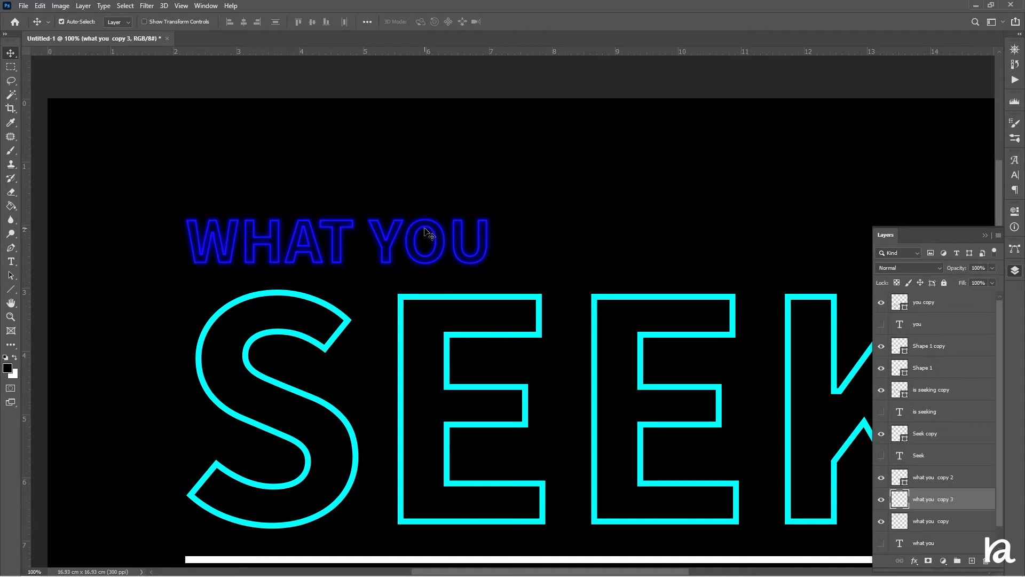
pyautogui.hotkey('ctrl', 'j')
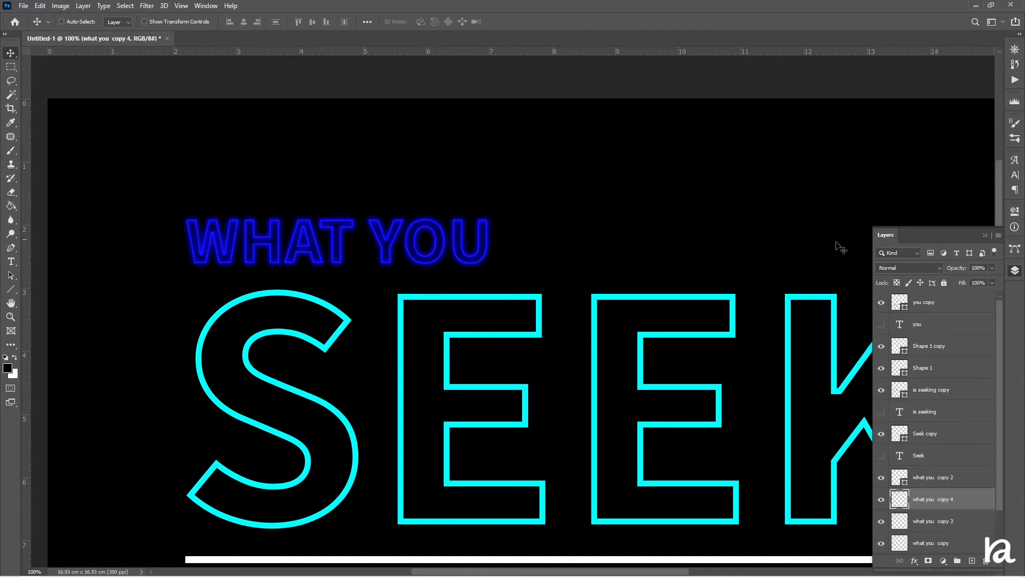
pyautogui.moveTo(961, 273); pyautogui.dragTo(907, 277)
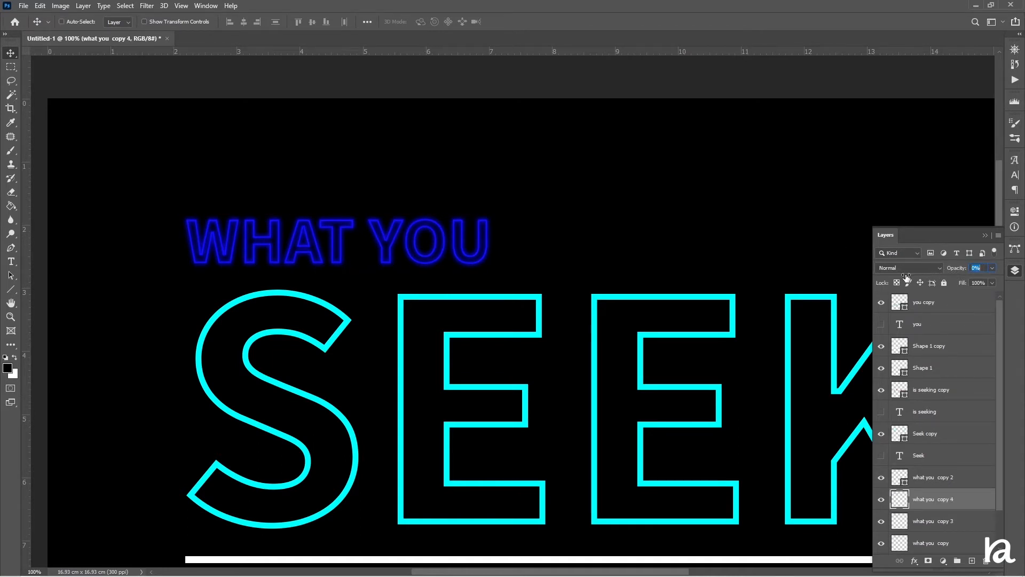
pyautogui.click(151, 6)
pyautogui.moveTo(158, 129)
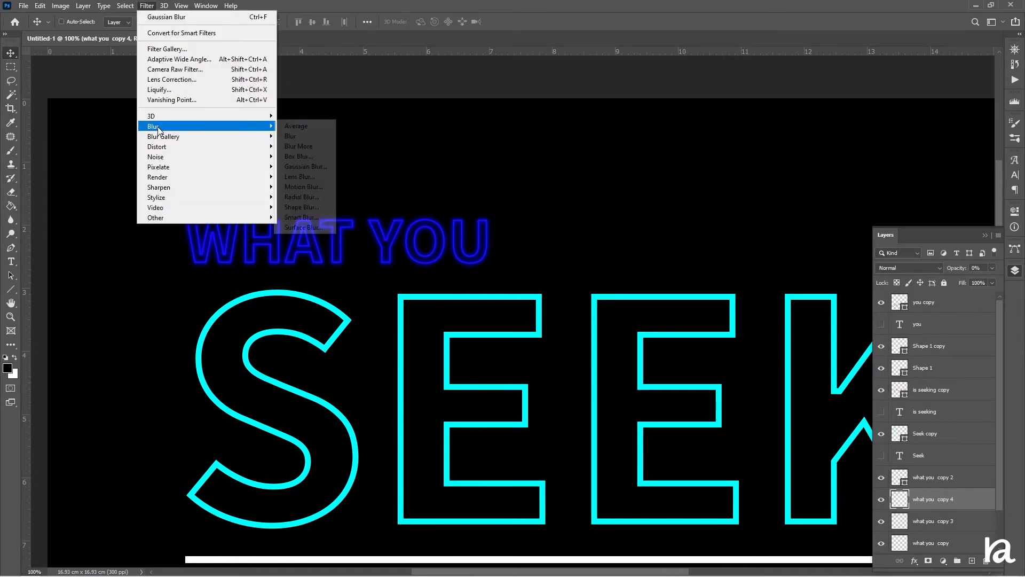
pyautogui.click(727, 3)
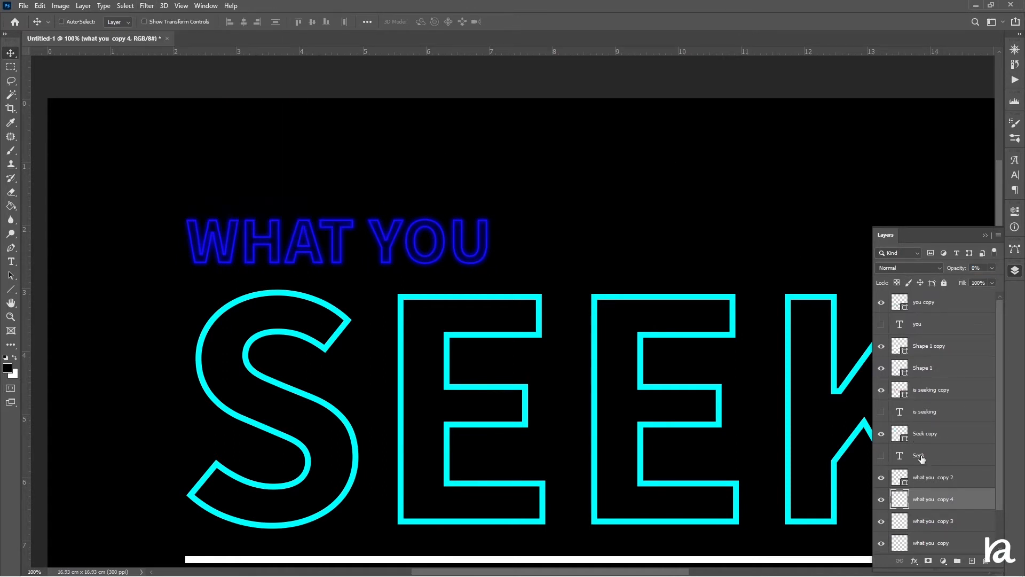
# Apply a Gaussian Blur with a 6.2 pixel radius to the what you copy 3 layer.
pyautogui.click(940, 516)
pyautogui.click(147, 6)
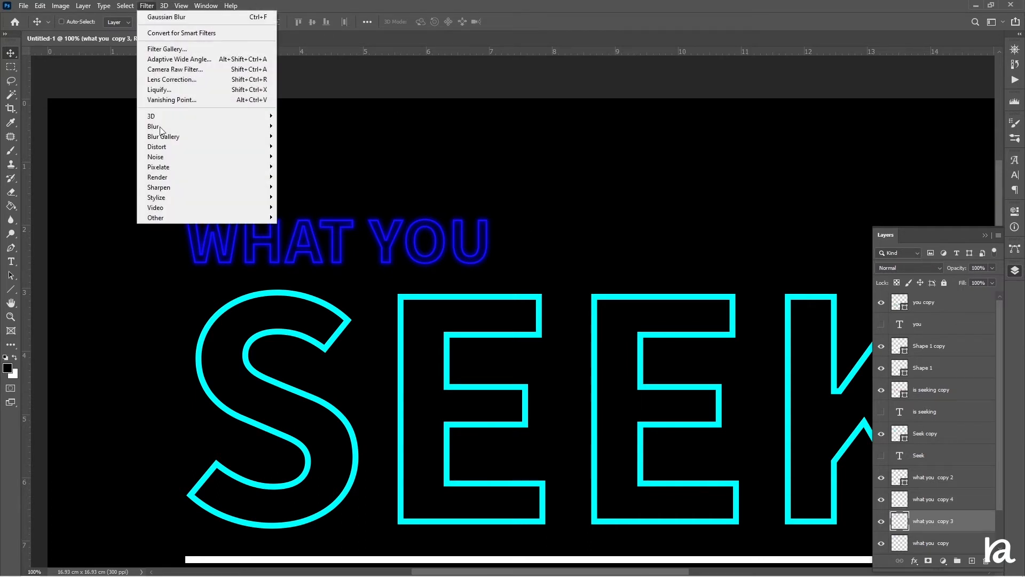
pyautogui.moveTo(167, 126)
pyautogui.click(302, 167)
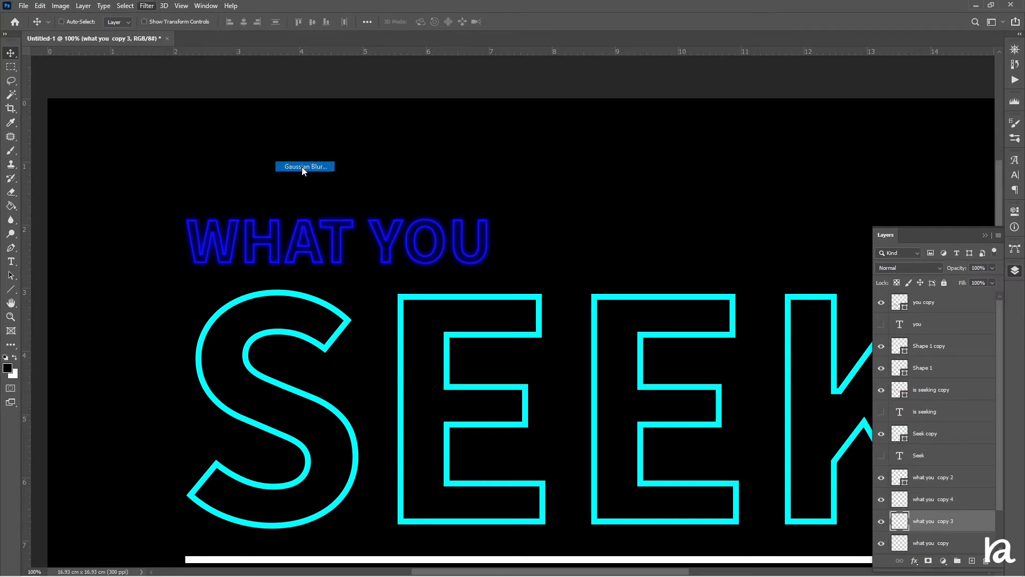
pyautogui.click(688, 296)
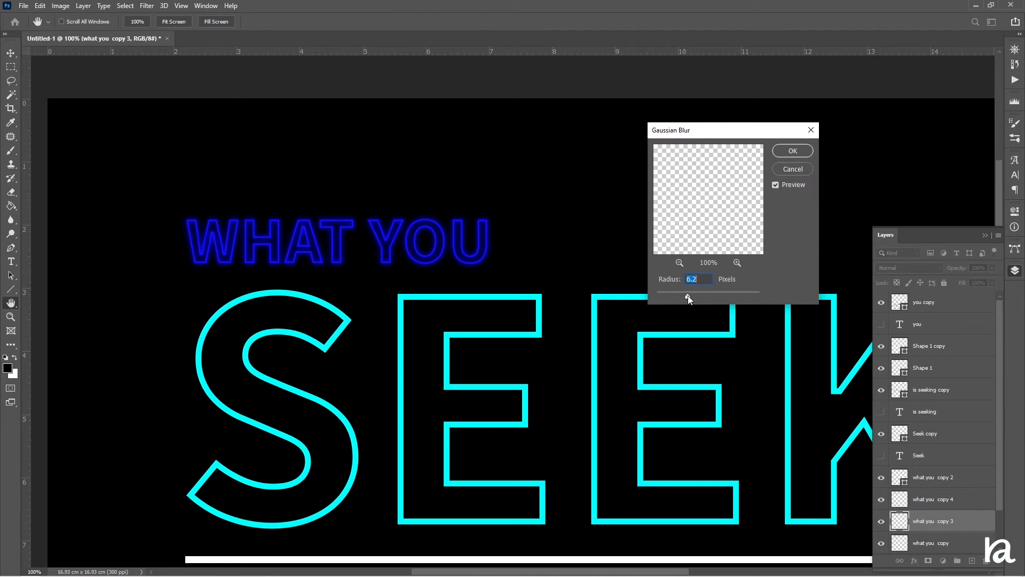
pyautogui.click(788, 153)
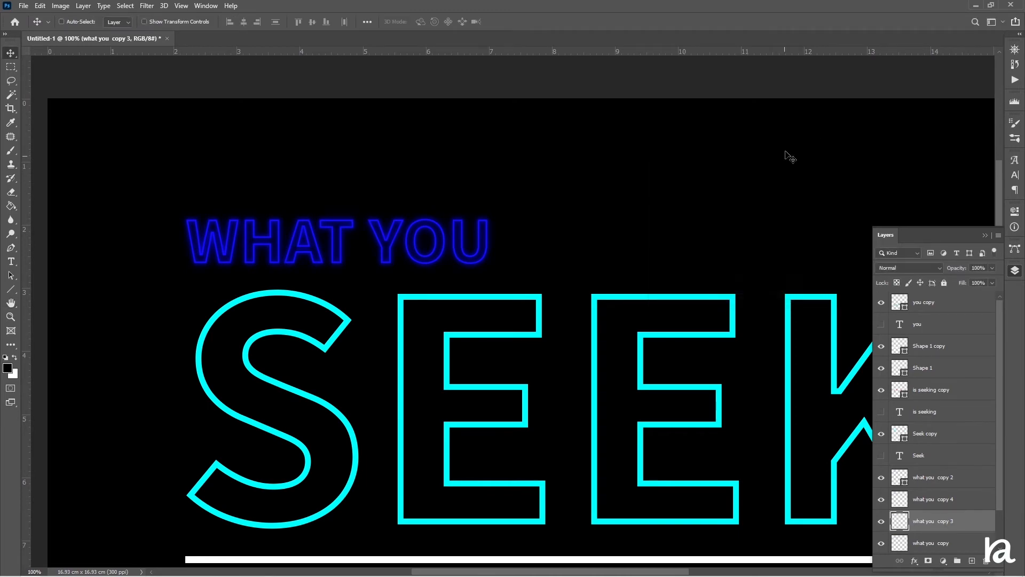
# Duplicate the Seek copy layer.
pyautogui.scroll(-2, 510, 200)
pyautogui.scroll(-5, 505, 208)
pyautogui.scroll(3, 505, 209)
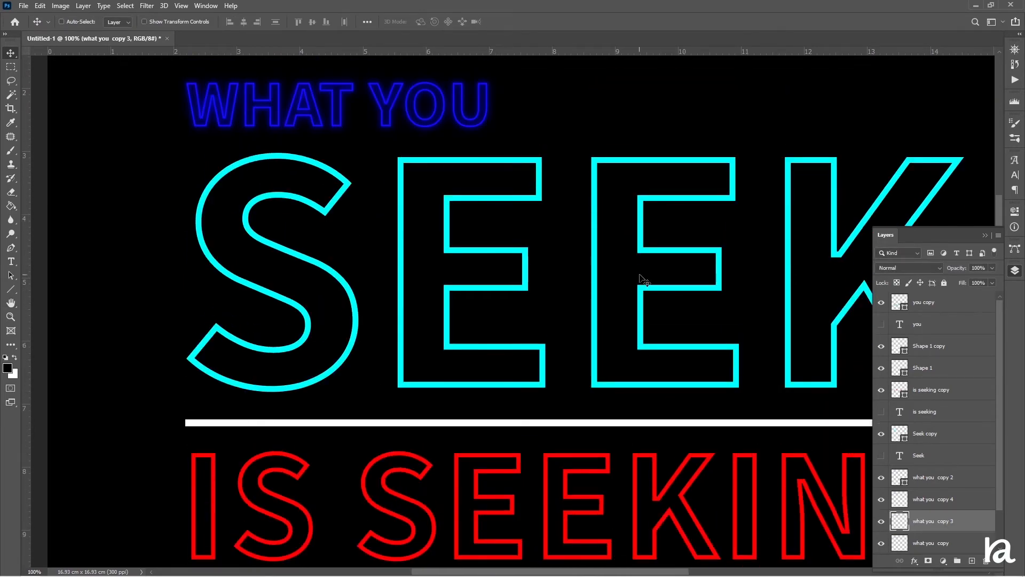
pyautogui.scroll(3, 626, 315)
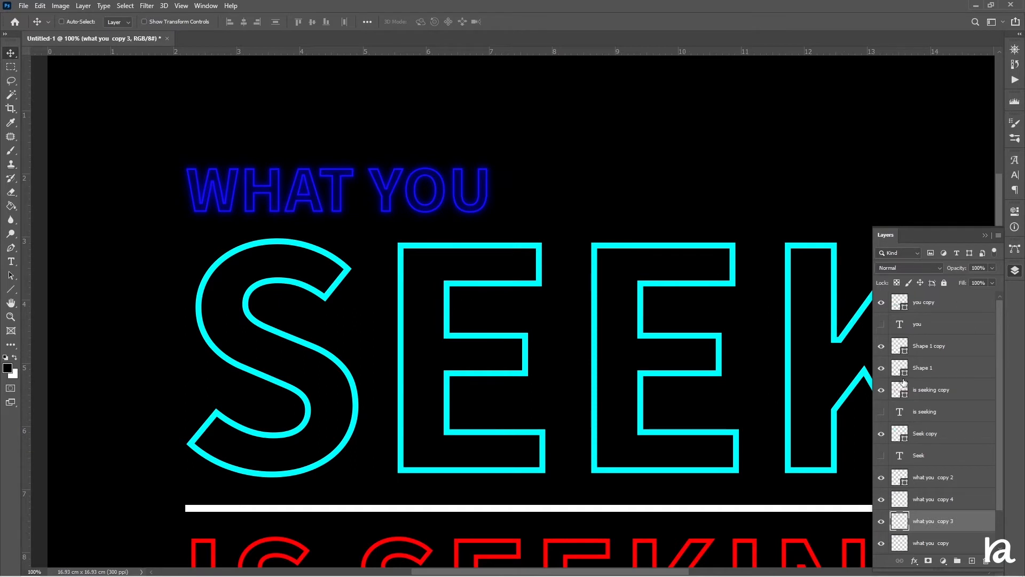
pyautogui.click(940, 437)
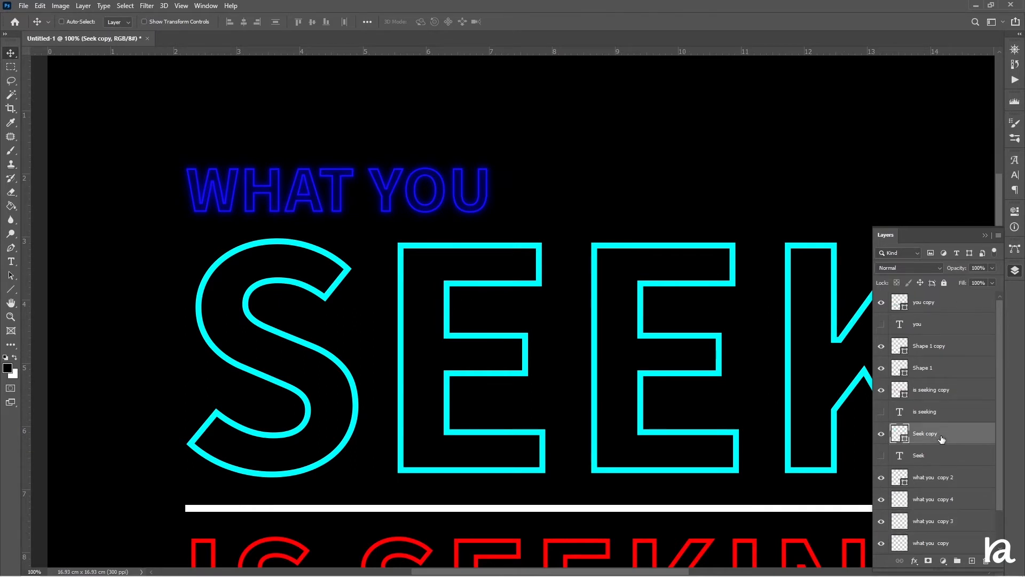
pyautogui.hotkey('ctrl', 'j')
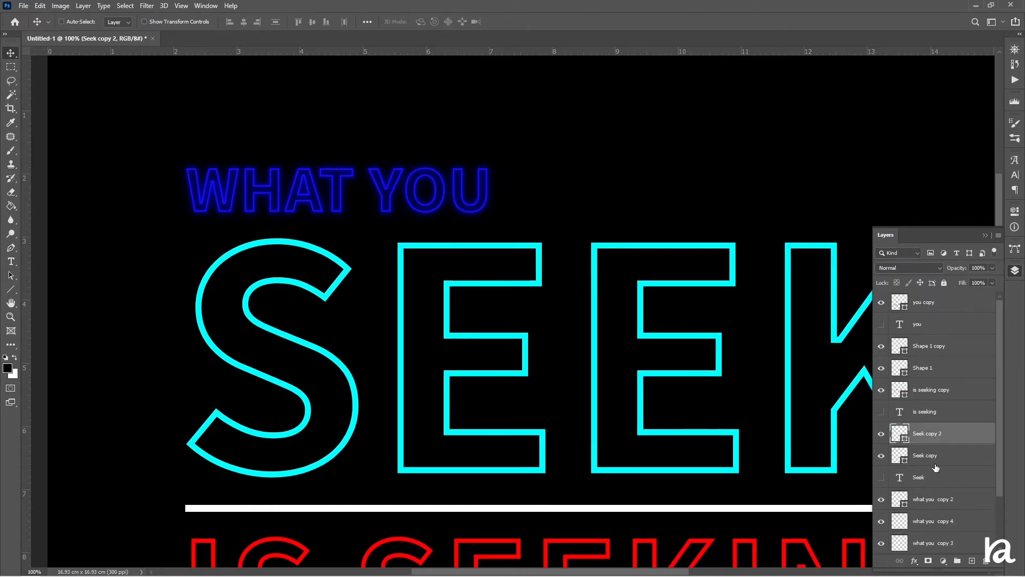
# Rasterize the original Seek copy layer and apply a Gaussian Blur to it.
pyautogui.click(940, 458)
pyautogui.rightClick(940, 457)
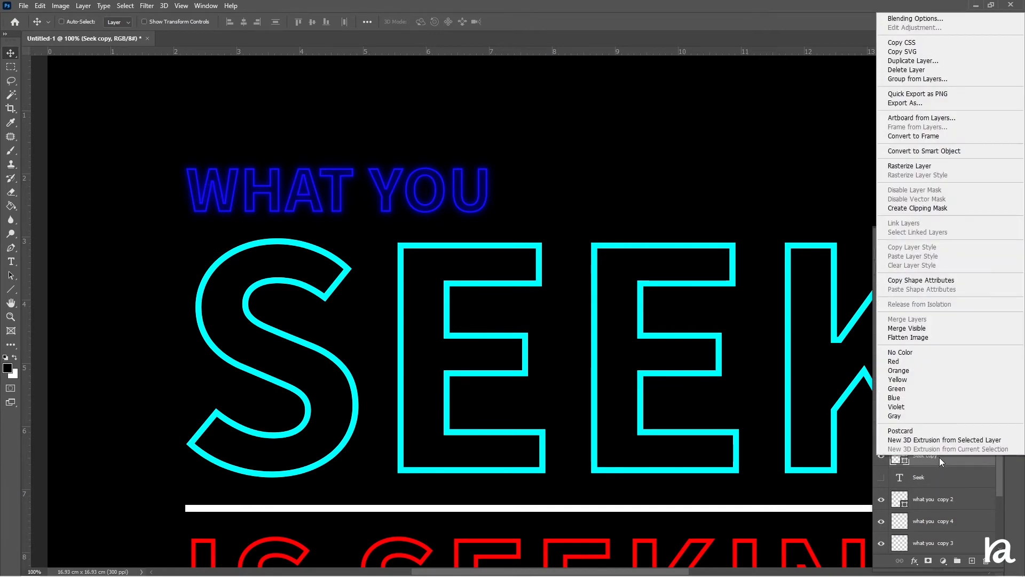
pyautogui.click(936, 166)
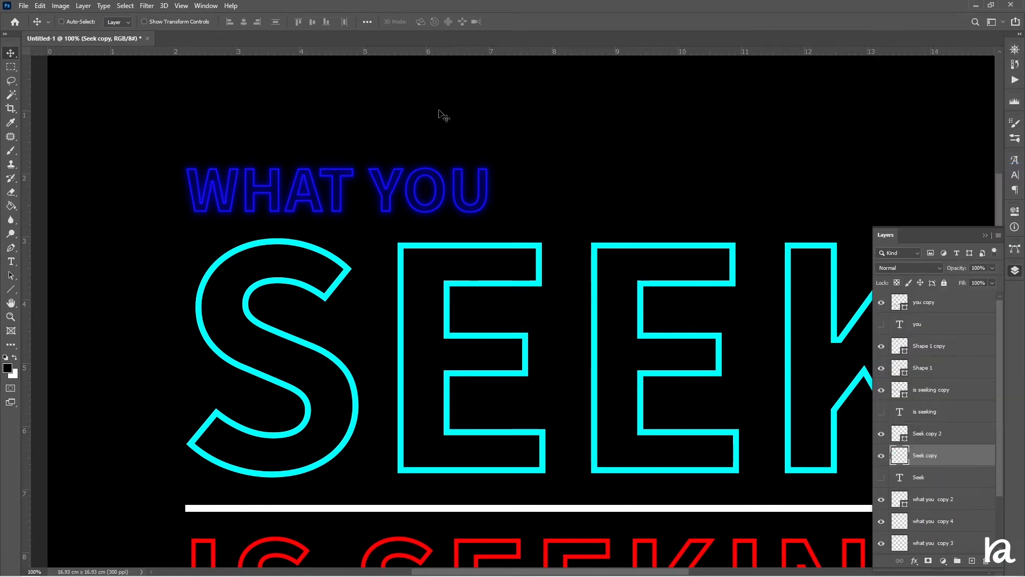
pyautogui.click(145, 7)
pyautogui.moveTo(246, 127)
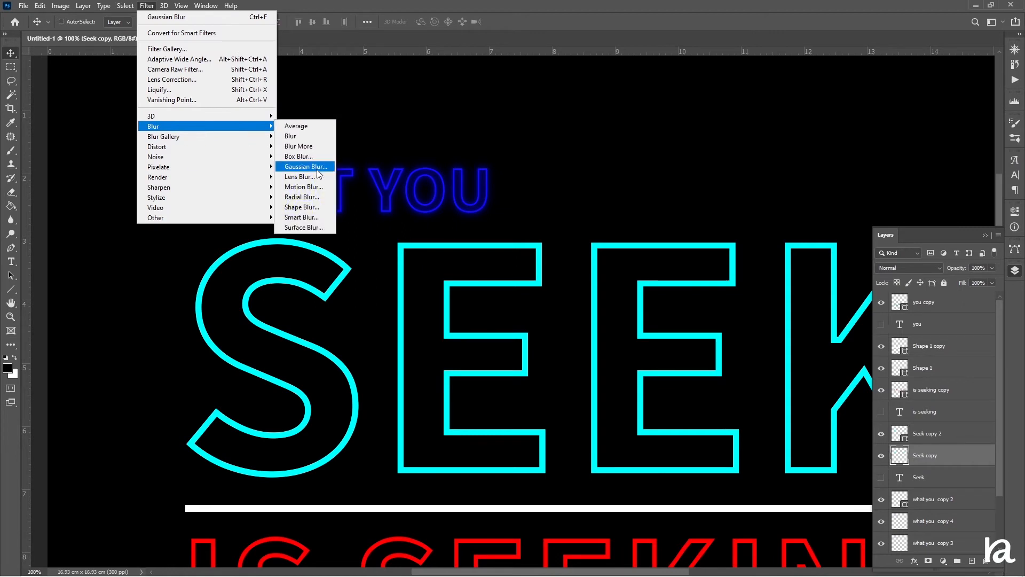
pyautogui.click(322, 166)
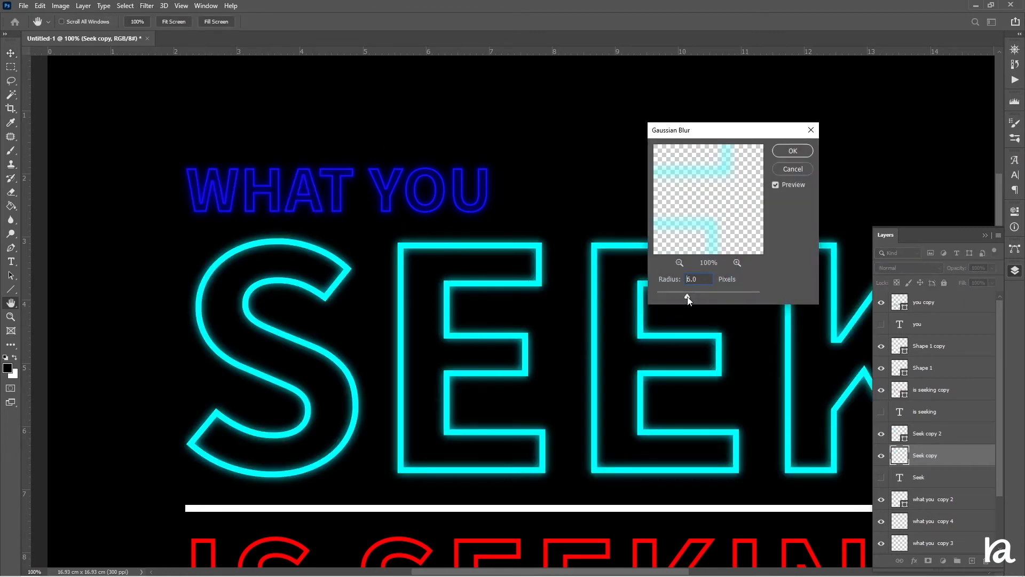
pyautogui.click(793, 151)
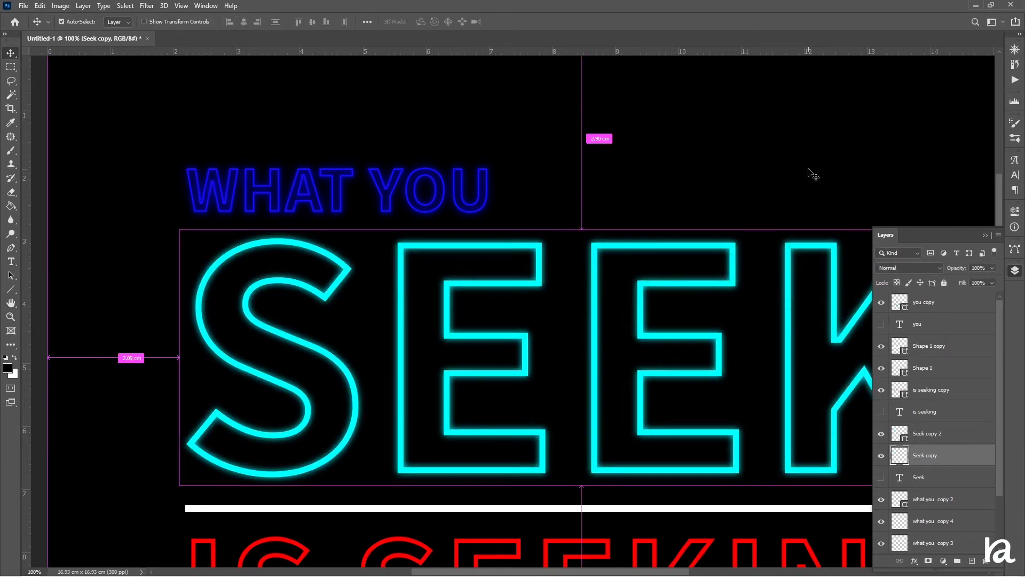
# Duplicate the blurred Seek copy layer and blur the duplicate with a 29.1 pixel Gaussian Blur.
pyautogui.hotkey('ctrl', 'j')
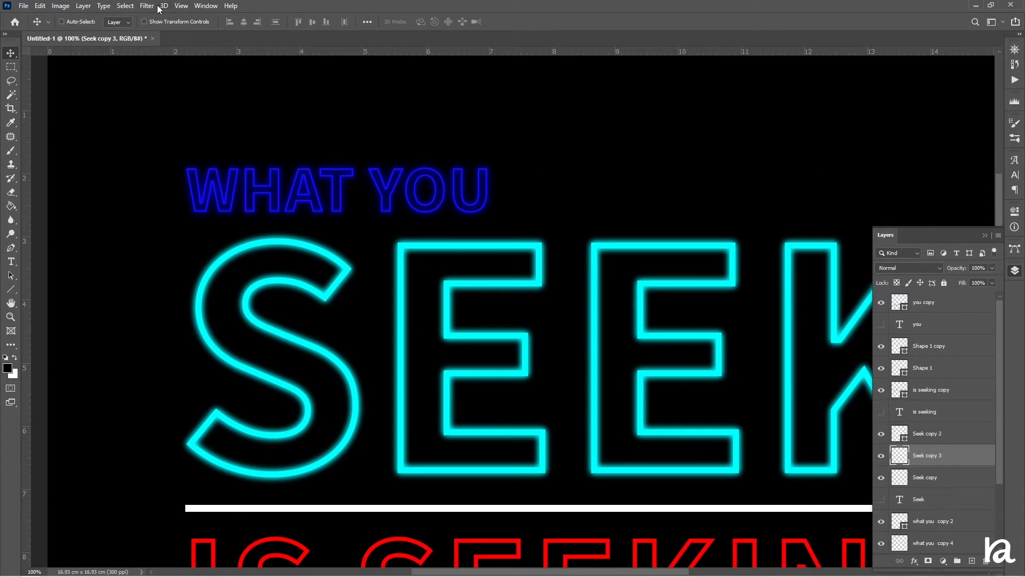
pyautogui.click(148, 6)
pyautogui.moveTo(268, 126)
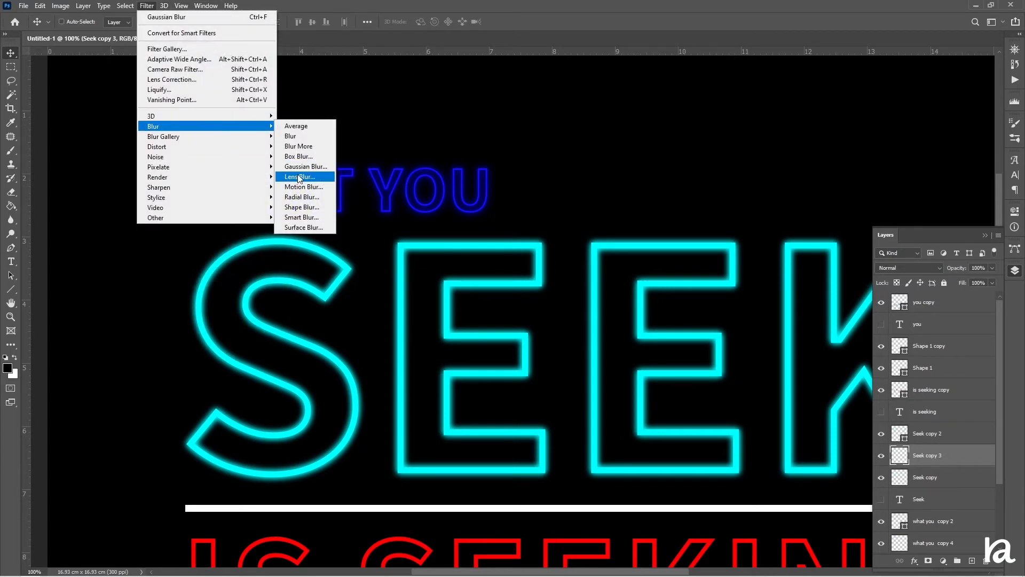
pyautogui.click(304, 167)
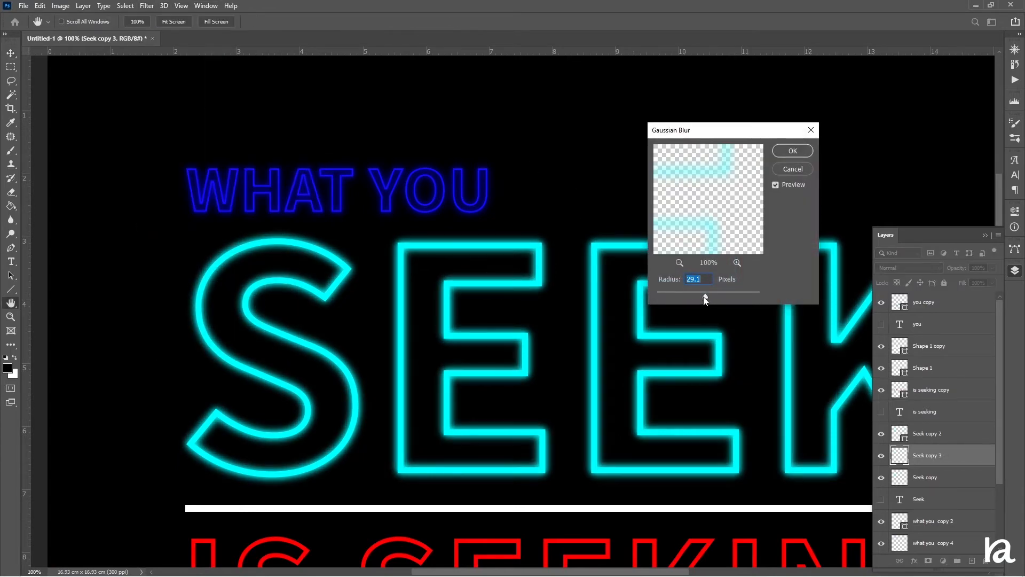
pyautogui.click(794, 151)
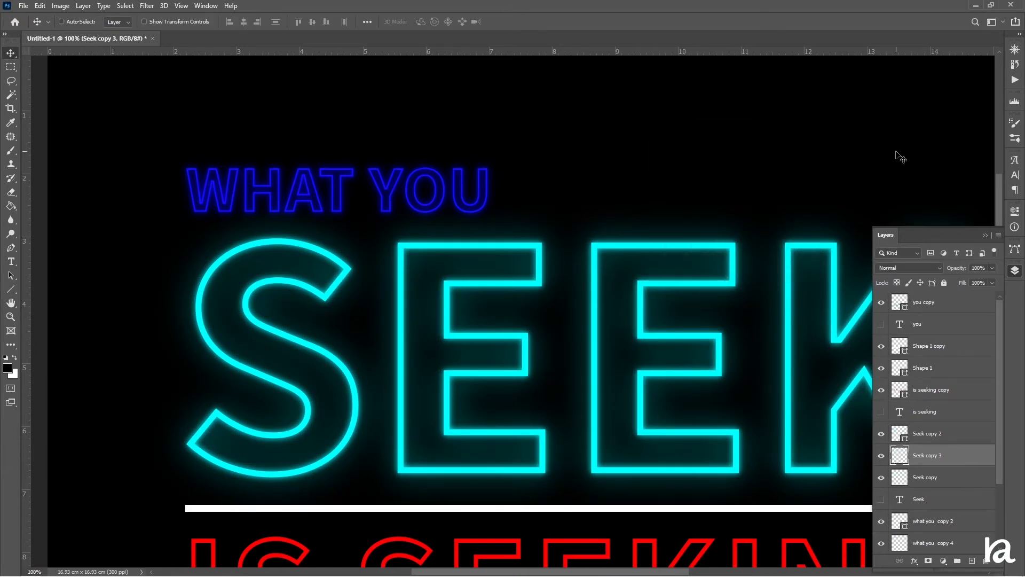
# Duplicate the Seek copy 3 layer and set the duplicate's opacity to 89%.
pyautogui.hotkey('ctrl', 'j')
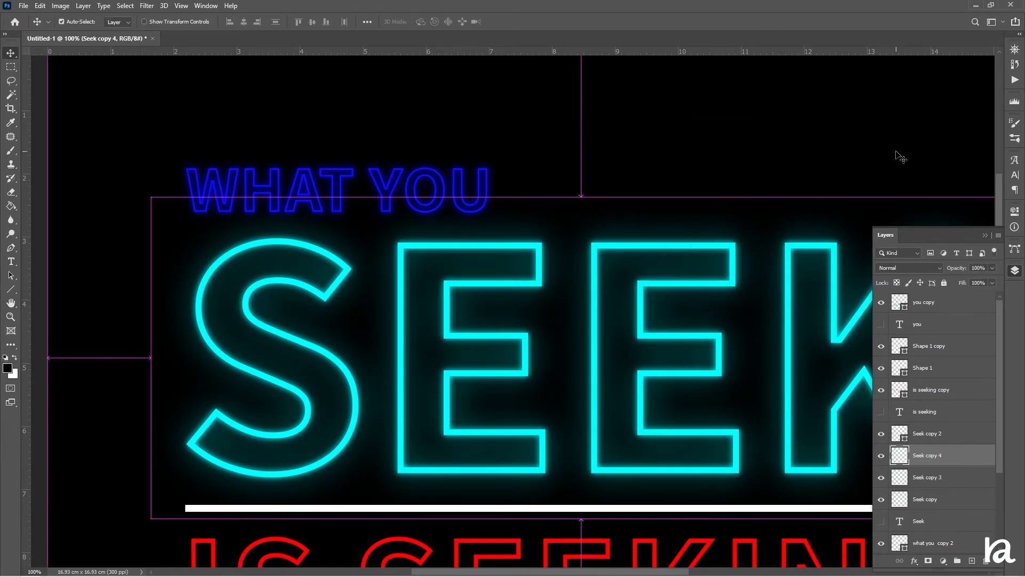
pyautogui.hotkey('ctrl', '-')
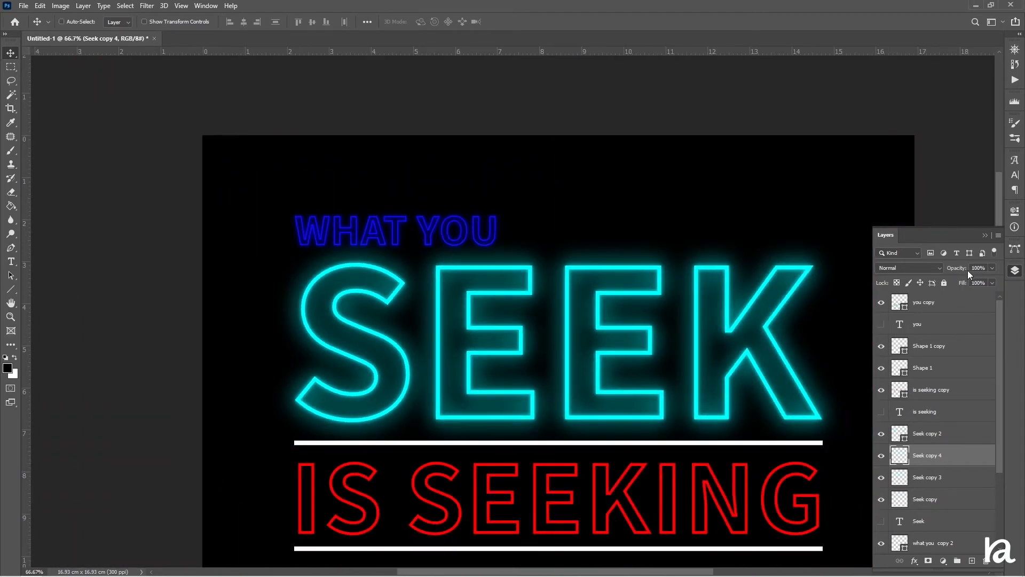
pyautogui.moveTo(958, 272); pyautogui.dragTo(955, 271)
pyautogui.scroll(-5, 625, 313)
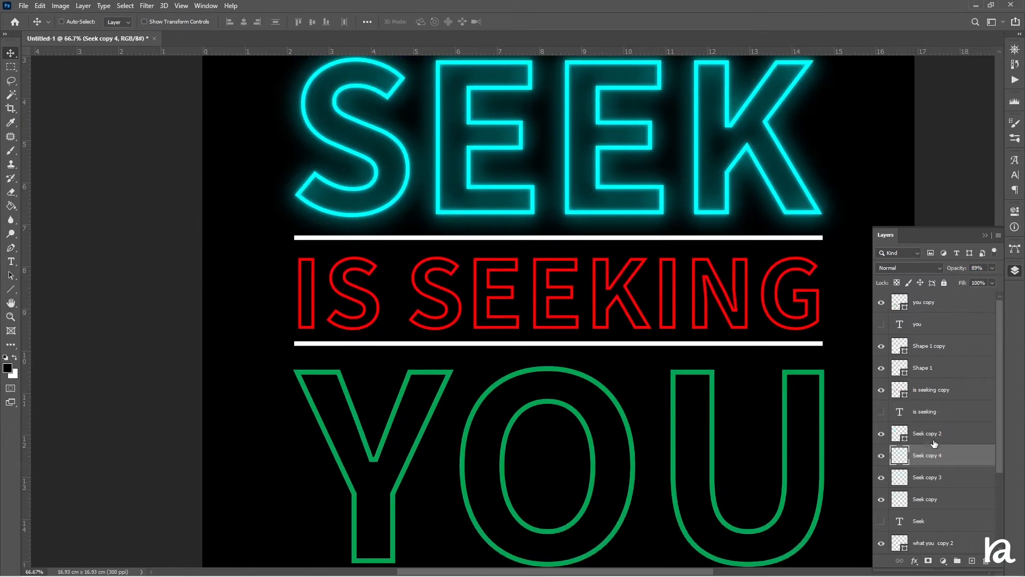
# Duplicate the is seeking copy layer.
pyautogui.click(945, 392)
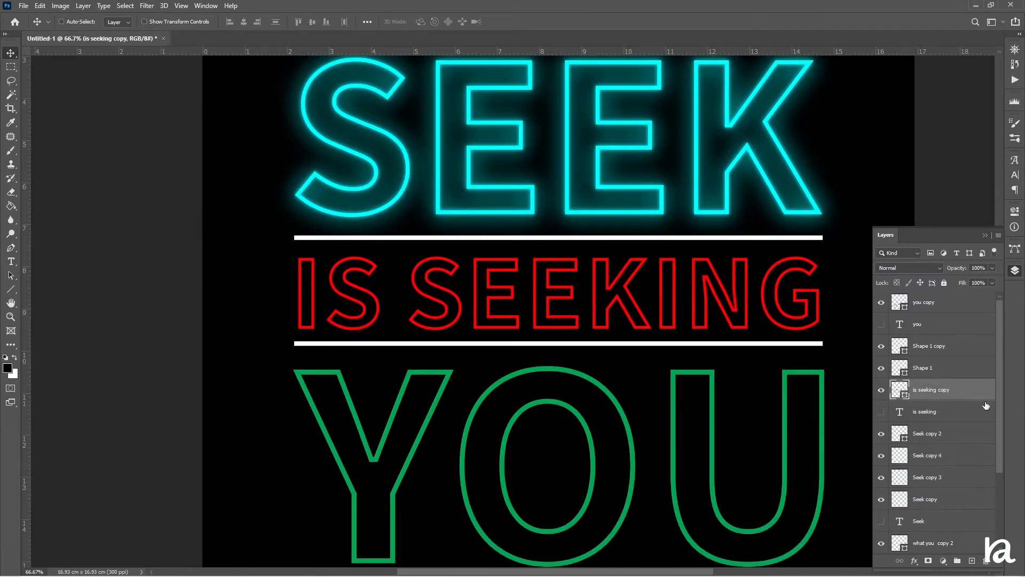
pyautogui.hotkey('ctrl', 'j')
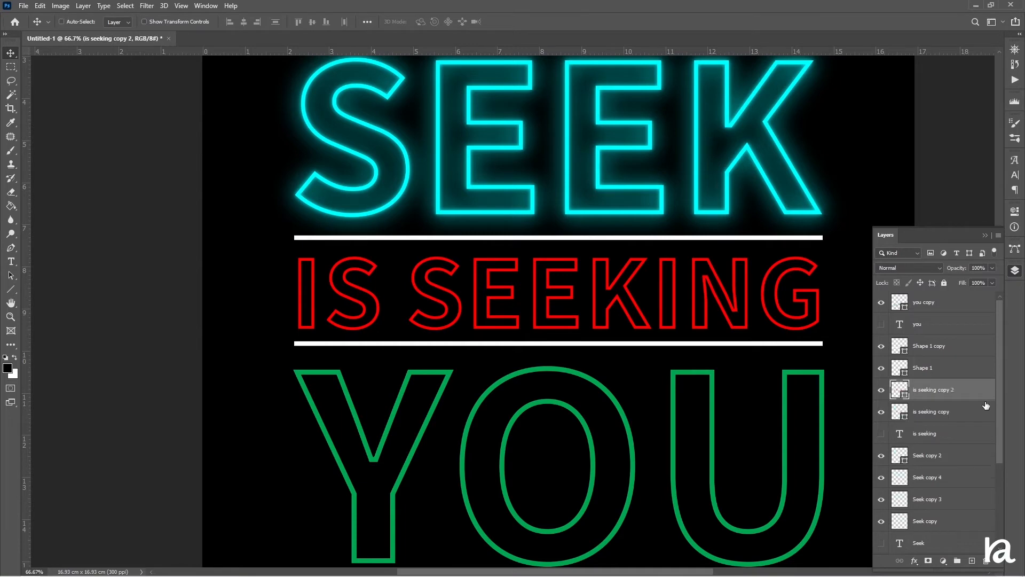
# Rasterize the original is seeking copy layer and apply a 13.9 pixel Gaussian Blur to it.
pyautogui.rightClick(937, 410)
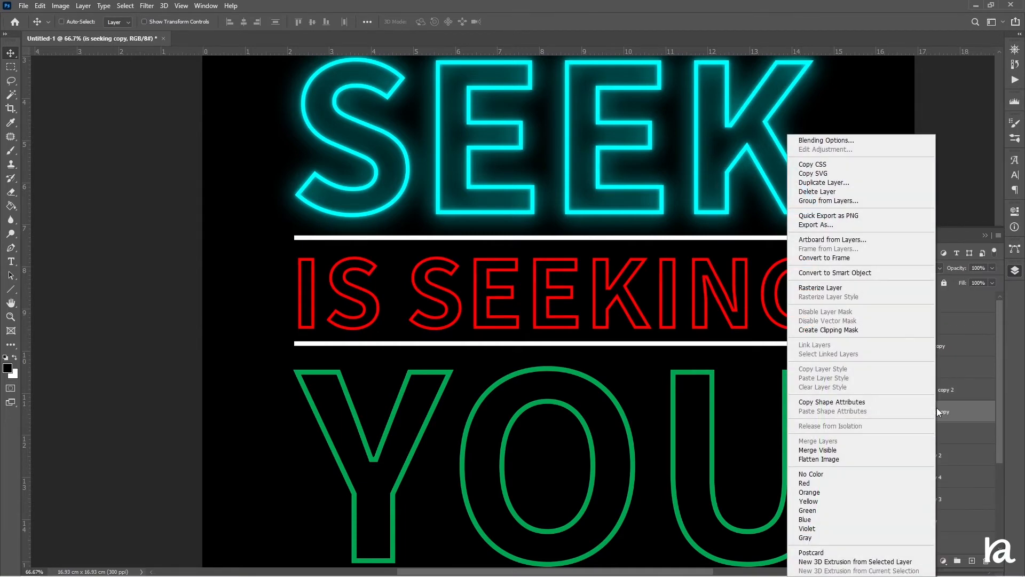
pyautogui.click(866, 291)
pyautogui.click(150, 6)
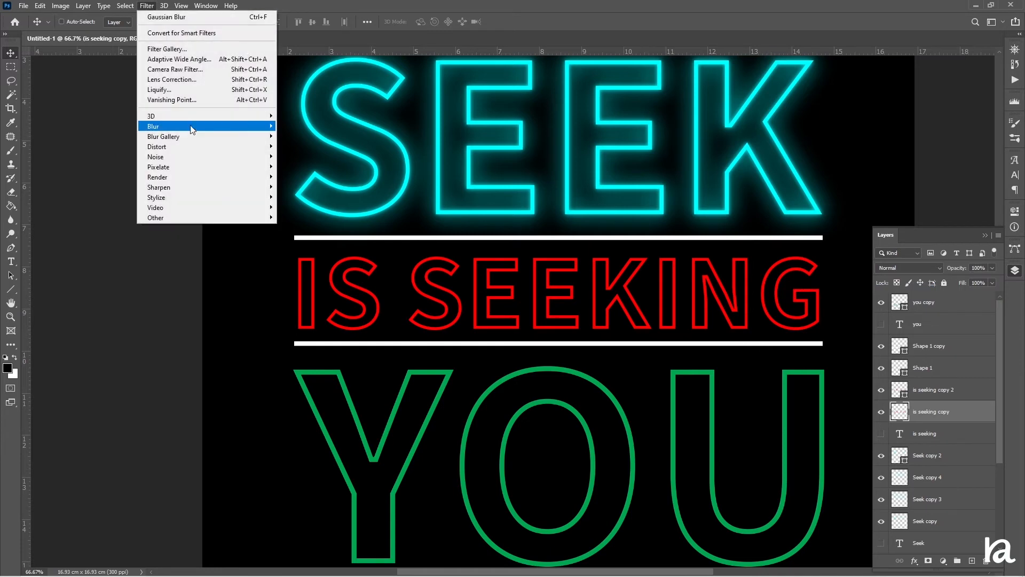
pyautogui.moveTo(192, 127)
pyautogui.click(320, 167)
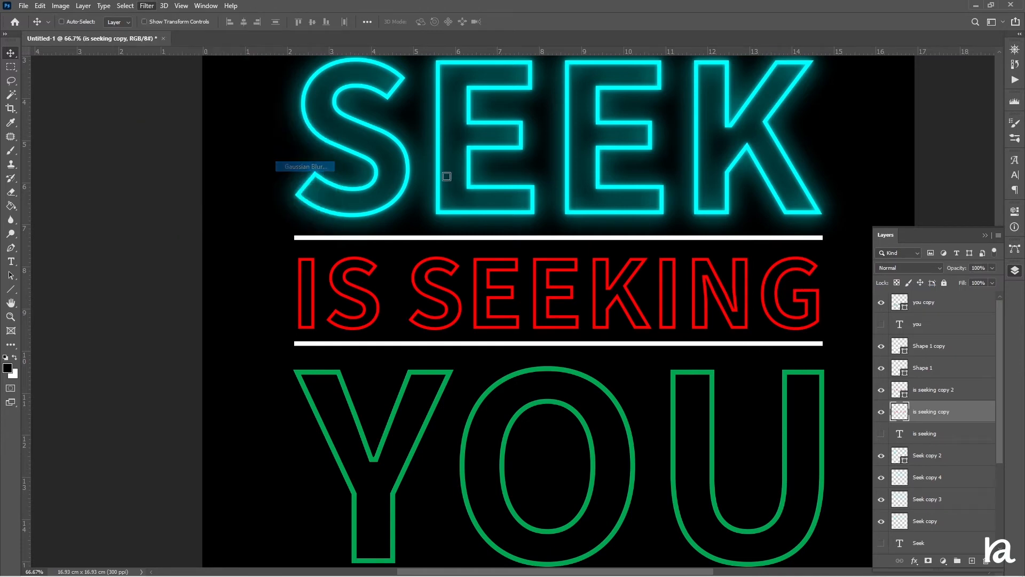
pyautogui.moveTo(699, 294); pyautogui.dragTo(699, 296)
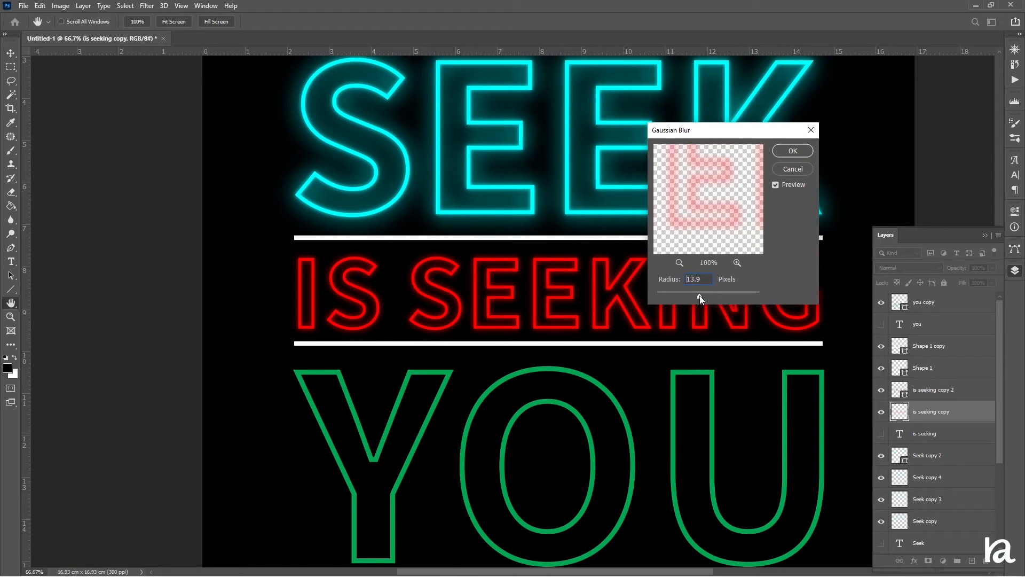
pyautogui.click(794, 152)
# Duplicate the blurred is seeking copy layer.
pyautogui.hotkey('ctrl', 'j')
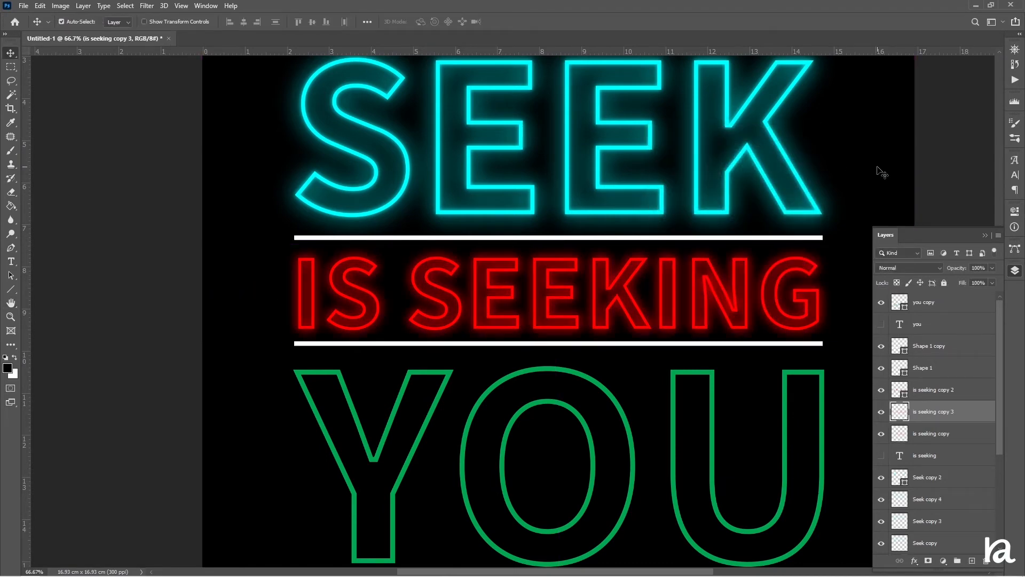
pyautogui.scroll(-5, 887, 182)
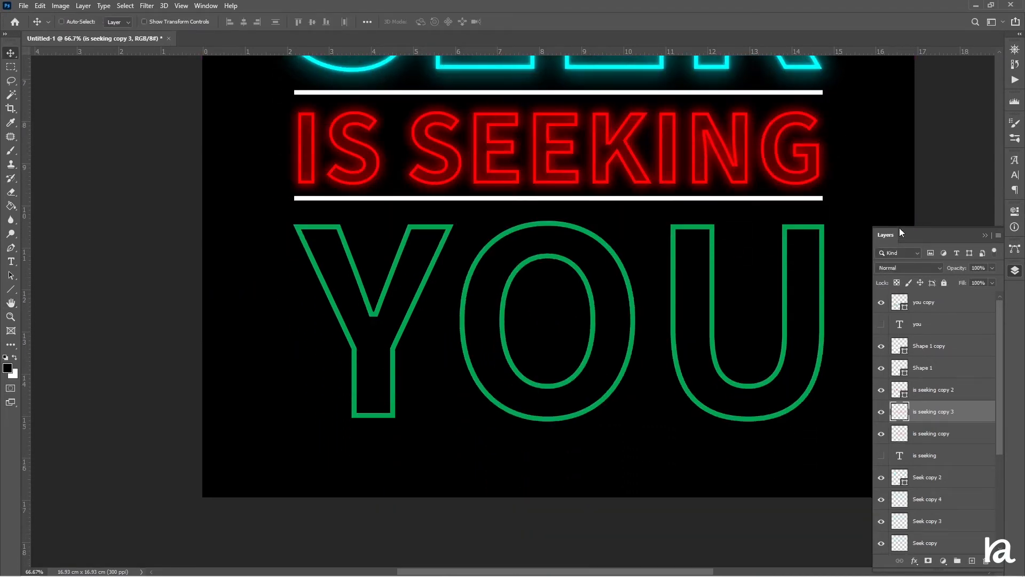
# Select the you copy layer and duplicate it.
pyautogui.click(937, 327)
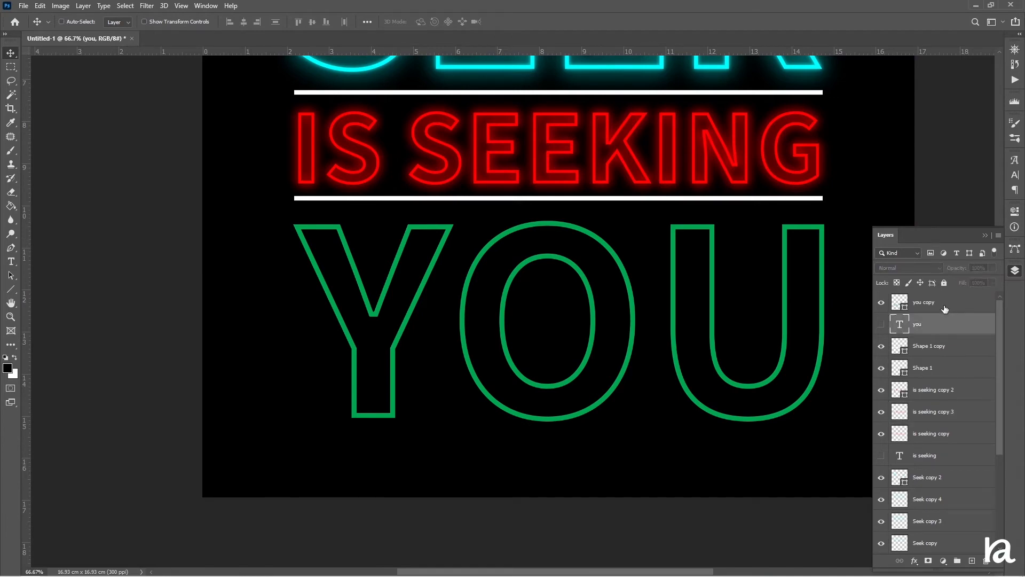
pyautogui.click(945, 312)
pyautogui.hotkey('ctrl', 'j')
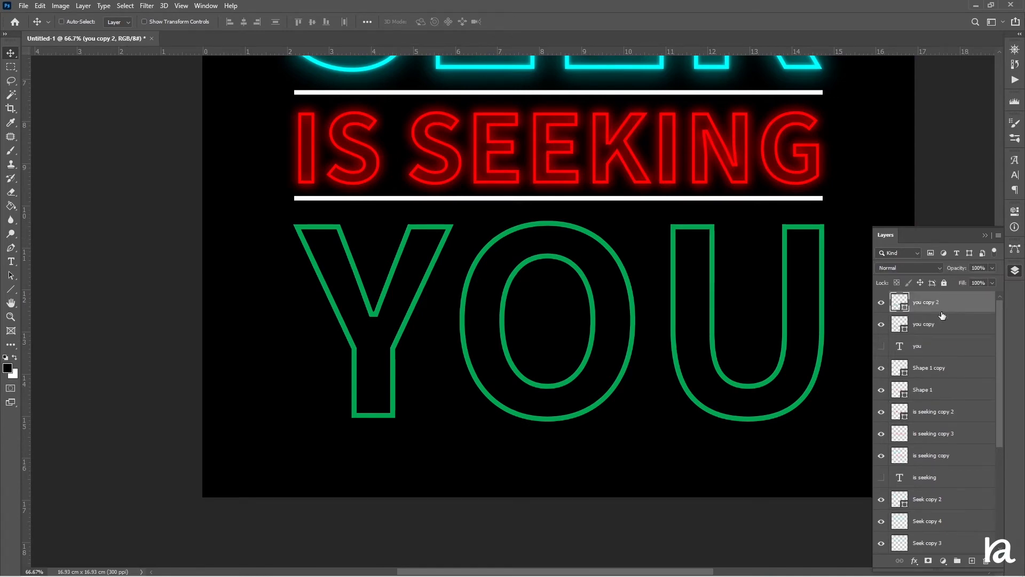
# Rasterize the original you copy layer and apply a 13.9 pixel Gaussian Blur to it.
pyautogui.rightClick(936, 321)
pyautogui.click(828, 288)
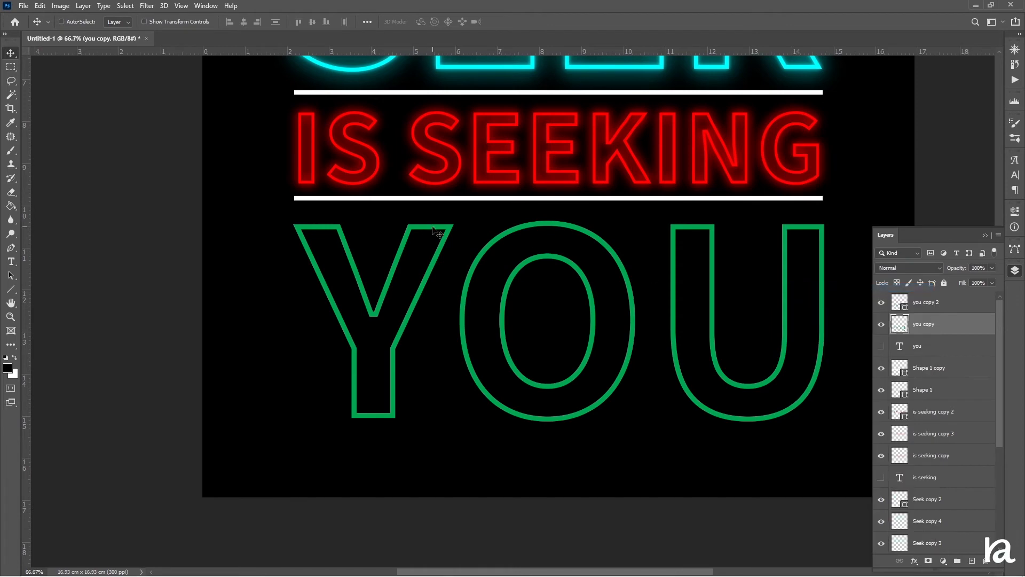
pyautogui.click(147, 6)
pyautogui.moveTo(264, 126)
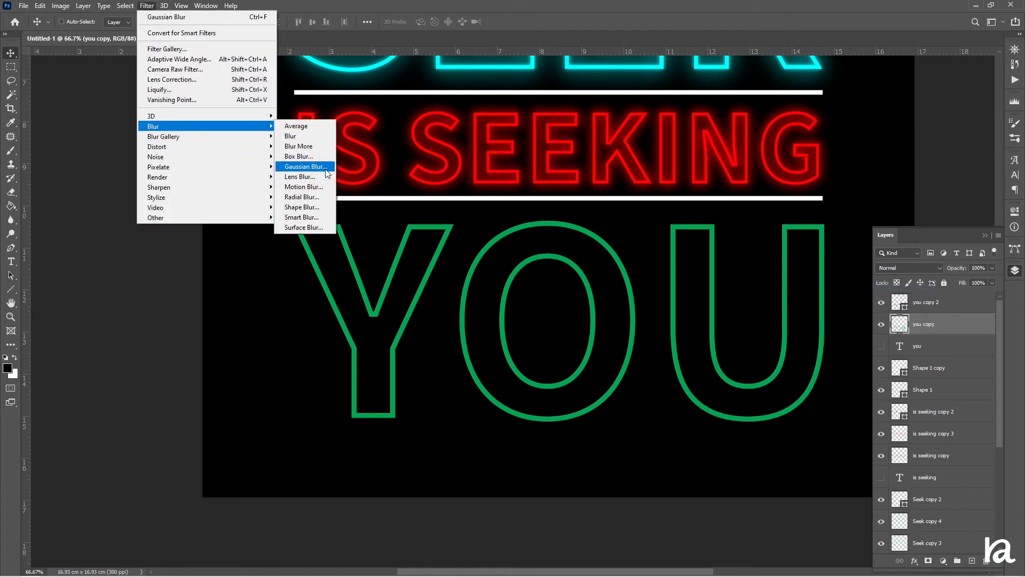
pyautogui.click(305, 167)
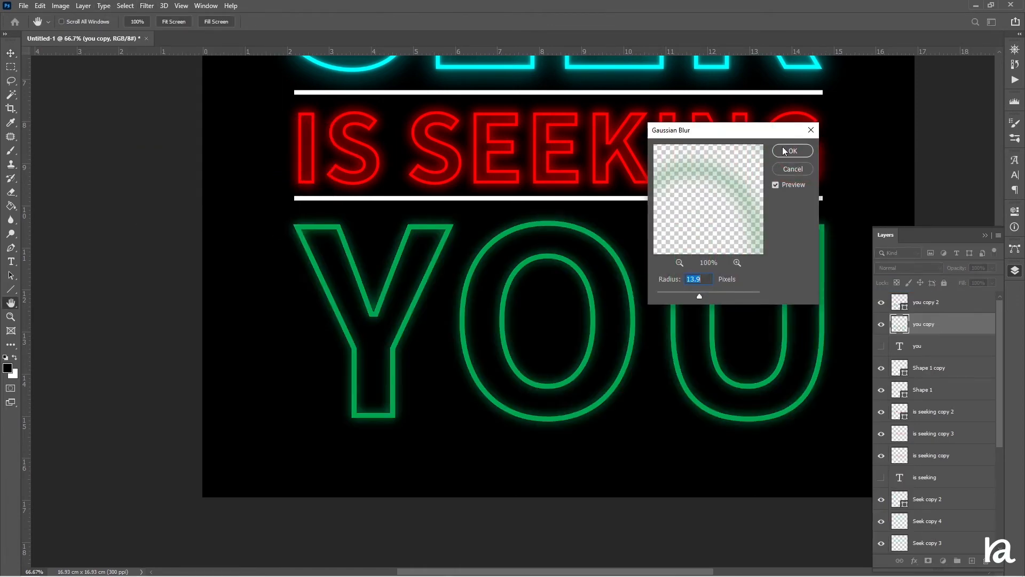
pyautogui.click(784, 150)
# Duplicate the blurred you copy layer twice.
pyautogui.hotkey('ctrl', 'j')
pyautogui.hotkey('ctrl', 'j')
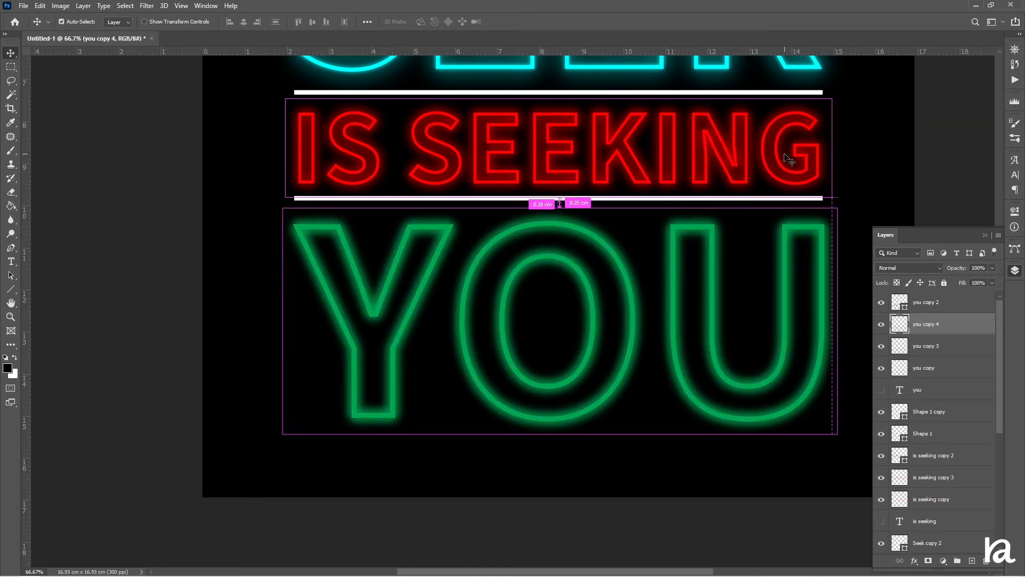
pyautogui.hotkey('ctrl', '-')
pyautogui.hotkey('ctrl', '-')
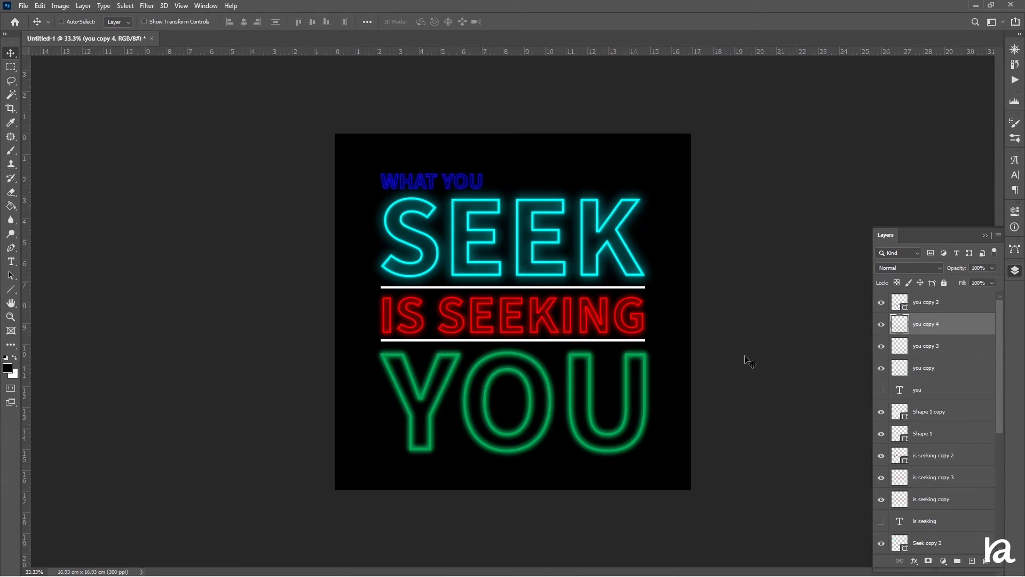
# Apply a 55.3 pixel Gaussian Blur to the you copy 4 layer.
pyautogui.click(147, 6)
pyautogui.moveTo(179, 131)
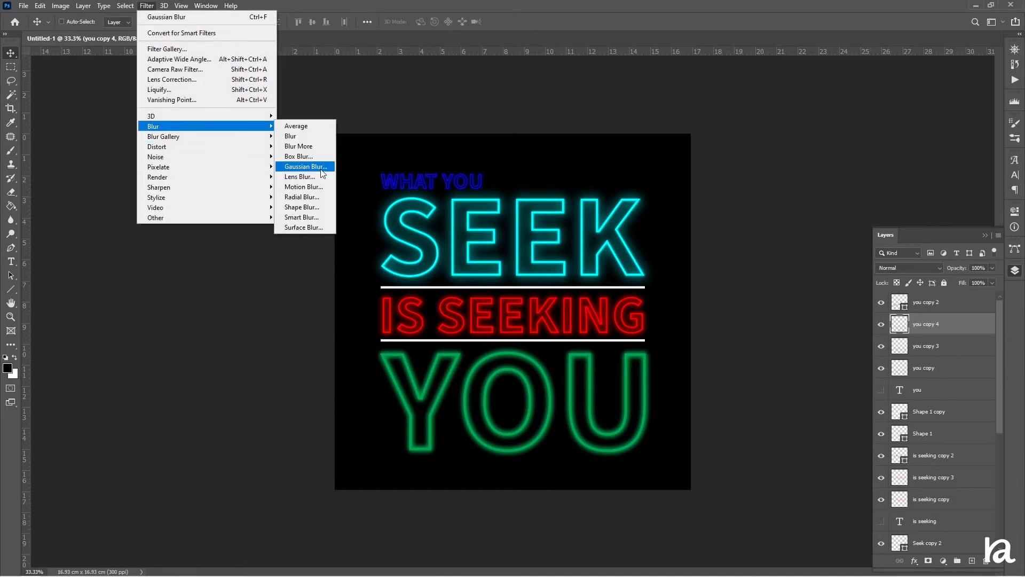
pyautogui.click(305, 166)
pyautogui.moveTo(703, 297); pyautogui.dragTo(715, 297)
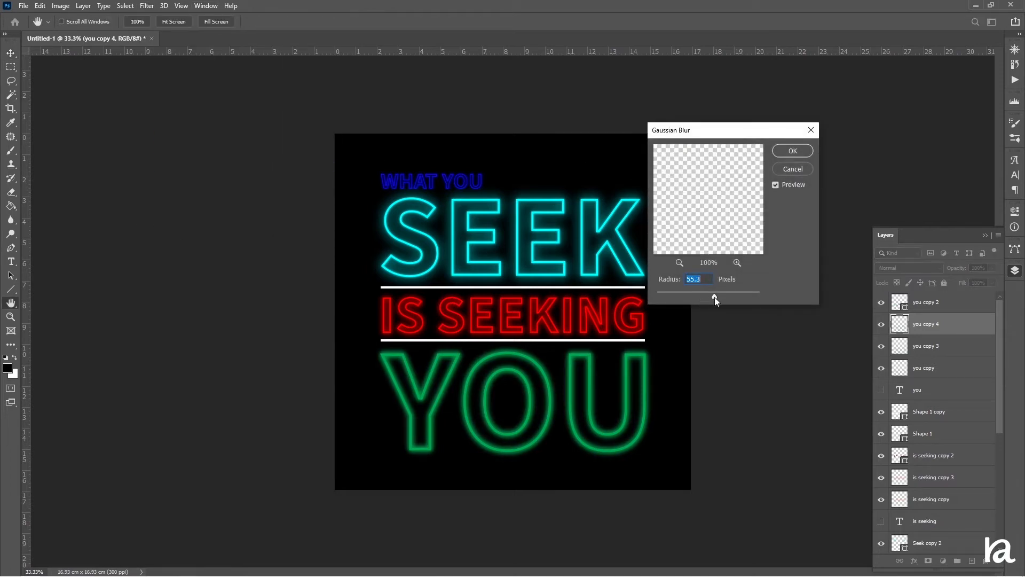
pyautogui.click(793, 151)
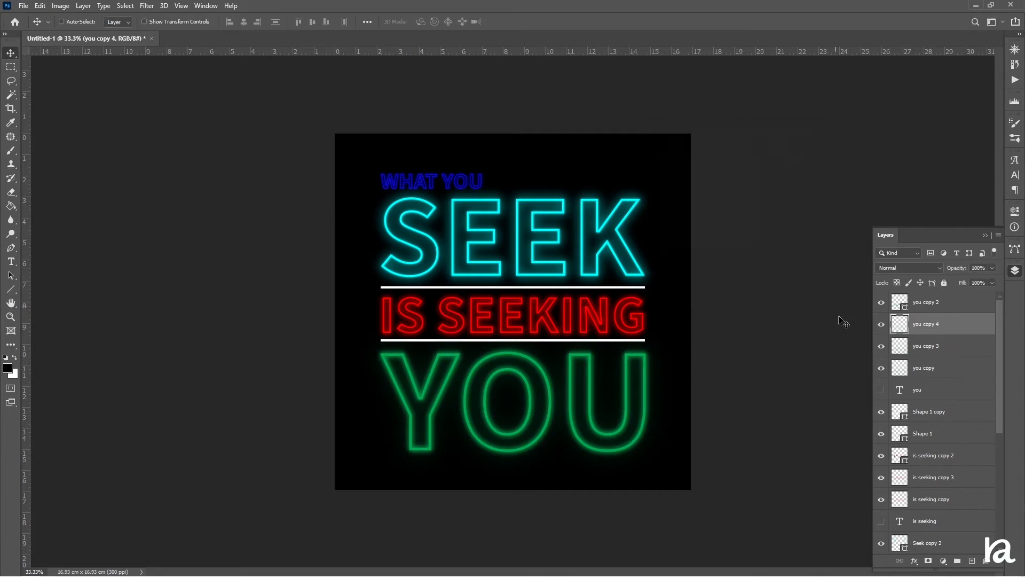
# Hide the you copy 3 layer and duplicate the you copy 4 layer.
pyautogui.click(882, 347)
pyautogui.hotkey('ctrl', 'j')
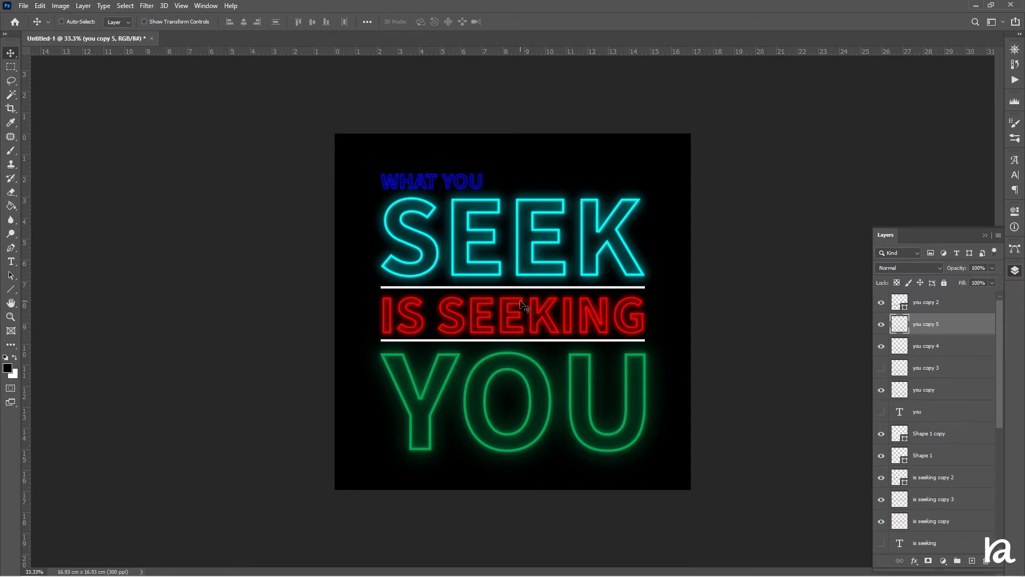
pyautogui.scroll(-2, 922, 453)
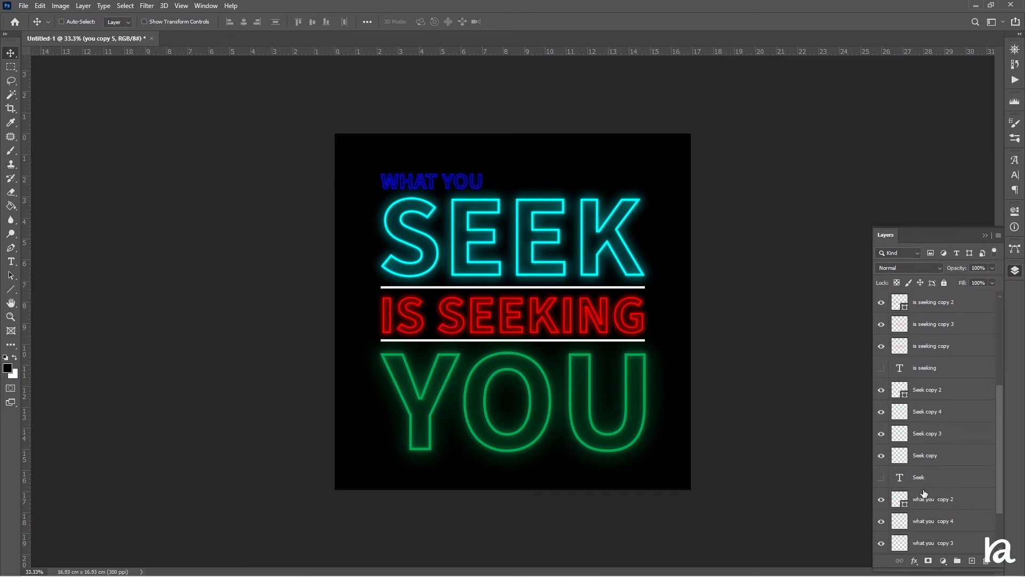
pyautogui.scroll(3, 941, 449)
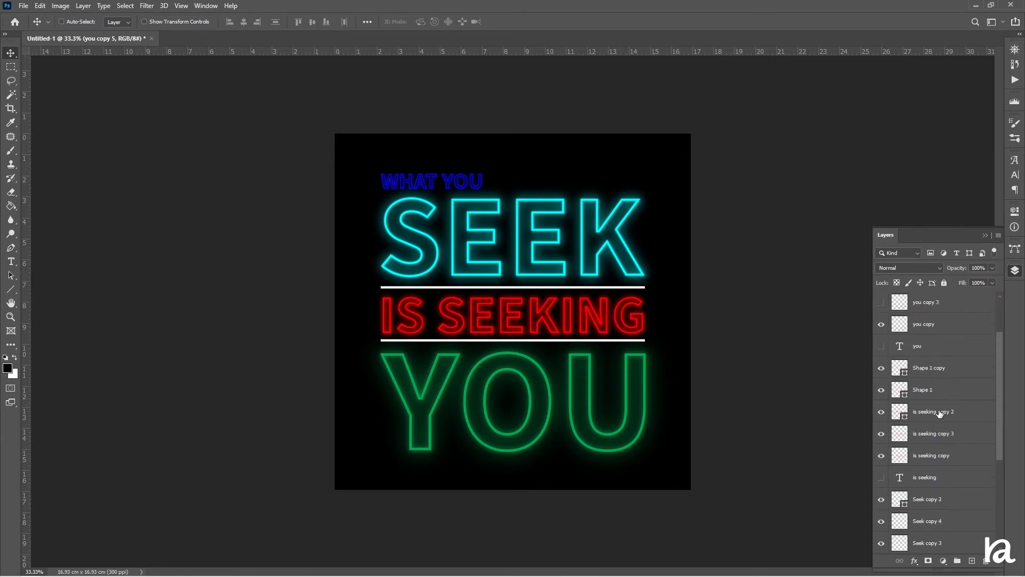
# Select the Shape 1 line layer and duplicate it.
pyautogui.rightClick(944, 390)
pyautogui.press('Escape')
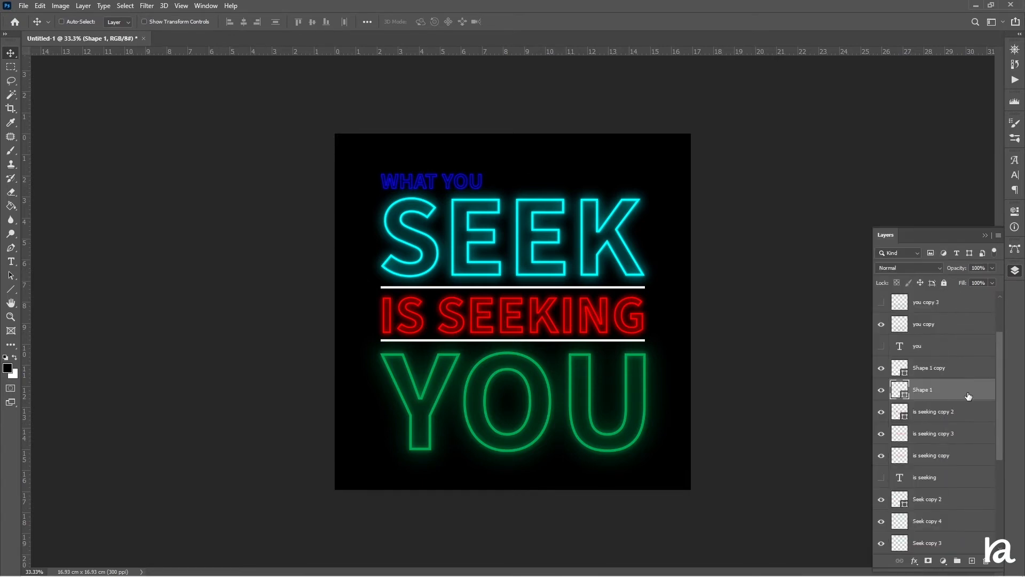
pyautogui.hotkey('ctrl', 'j')
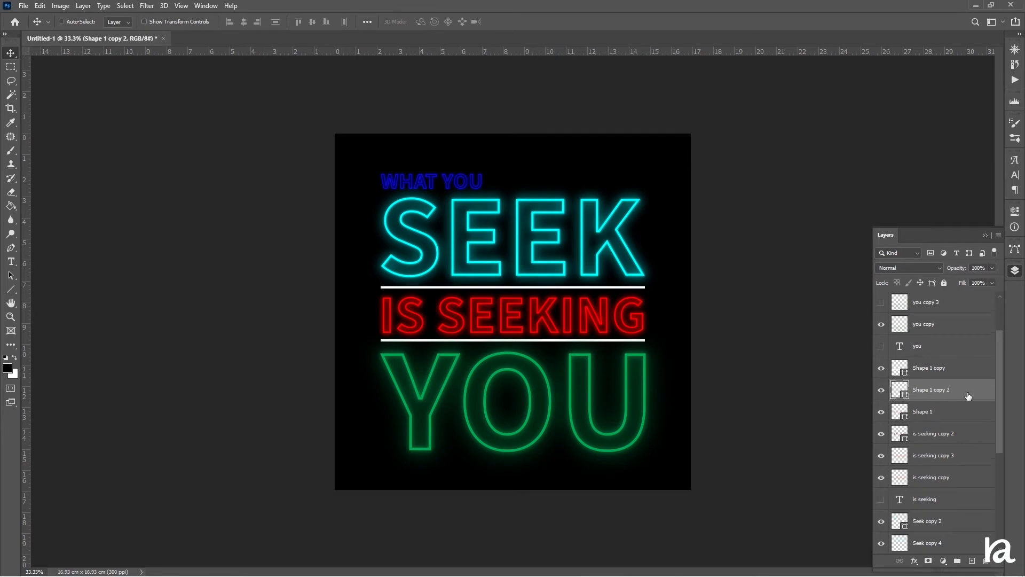
# Rasterize the original Shape 1 layer and apply a 15.3 pixel Gaussian Blur to it.
pyautogui.rightClick(951, 418)
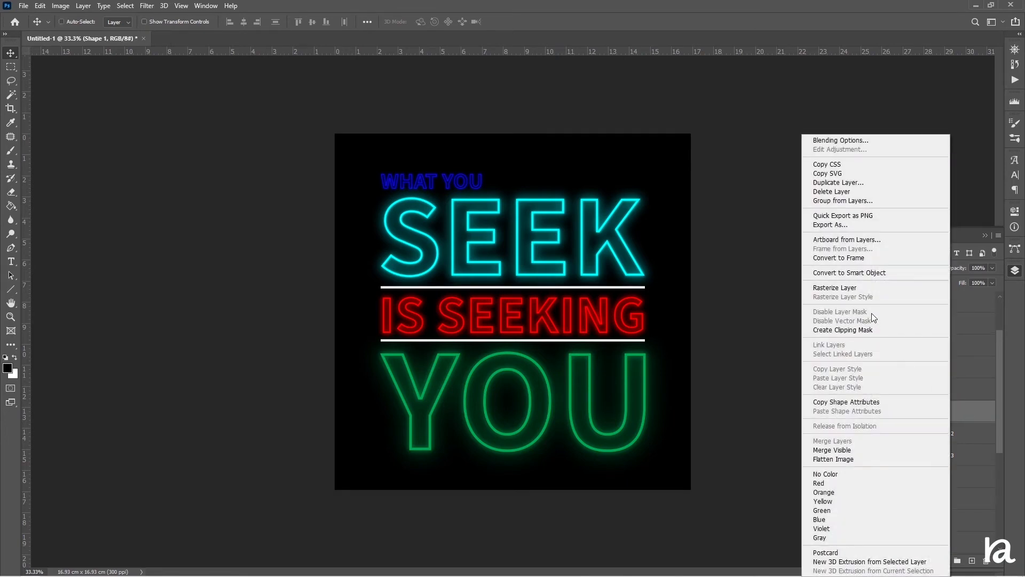
pyautogui.click(844, 287)
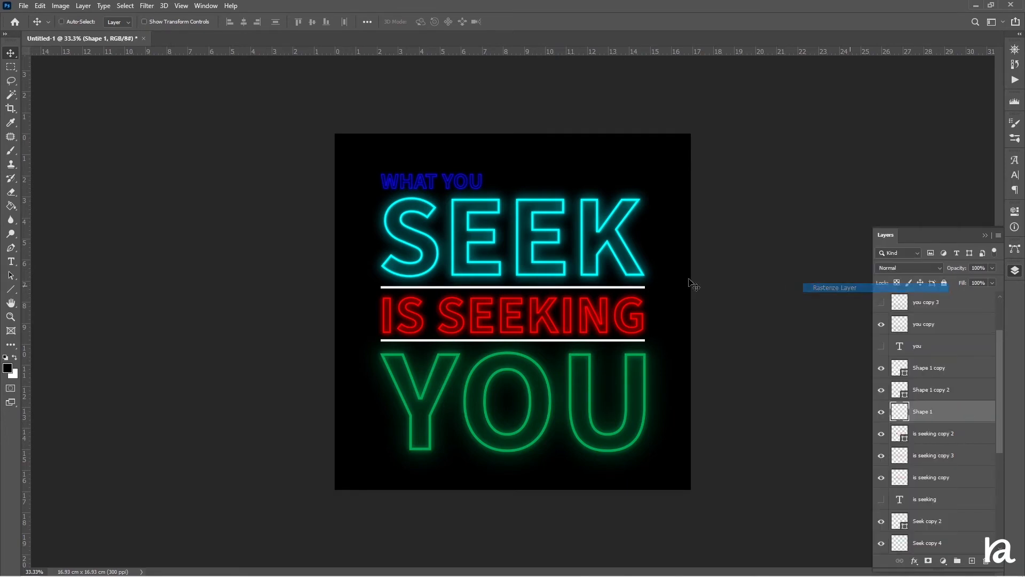
pyautogui.click(147, 6)
pyautogui.moveTo(158, 125)
pyautogui.click(315, 166)
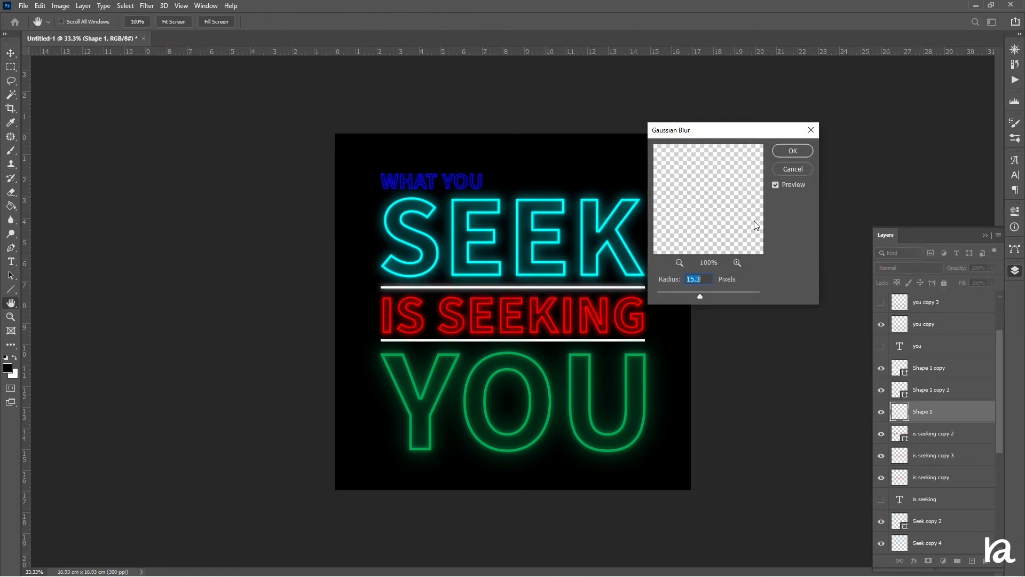
pyautogui.click(791, 154)
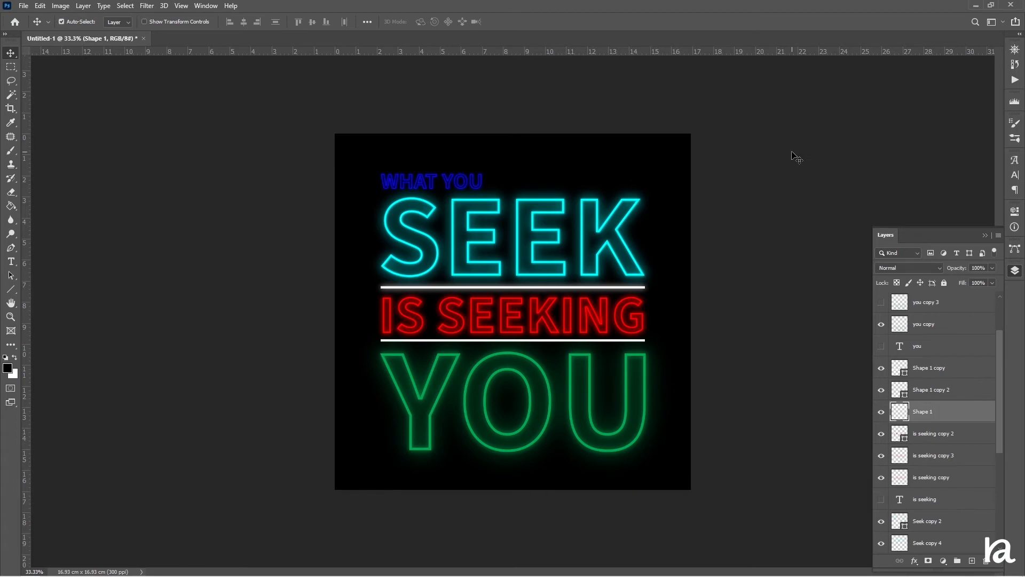
# Duplicate the blurred Shape 1 layer and the Shape 1 copy layer.
pyautogui.hotkey('ctrl', 'j')
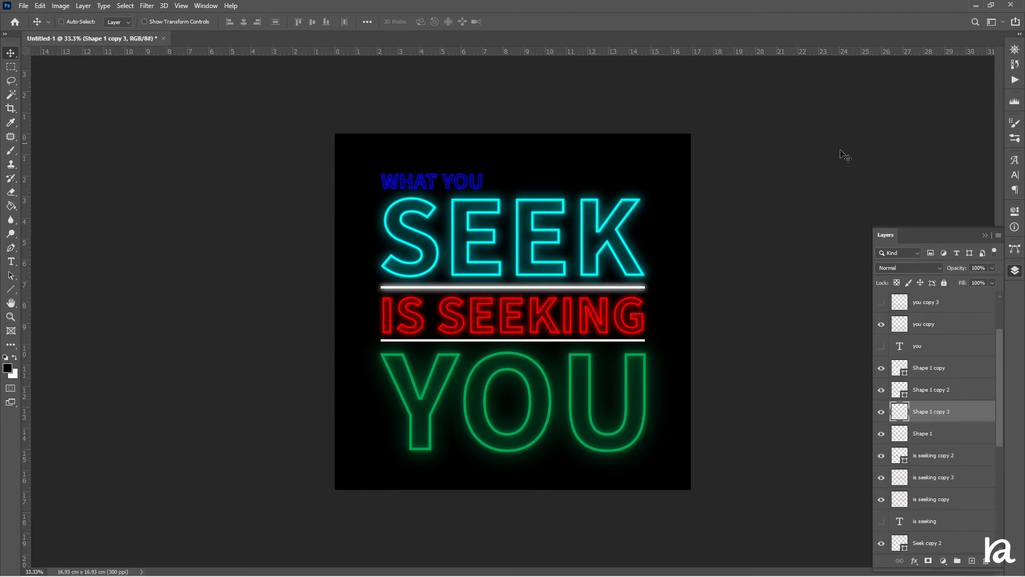
pyautogui.moveTo(954, 272); pyautogui.dragTo(943, 271)
pyautogui.click(942, 374)
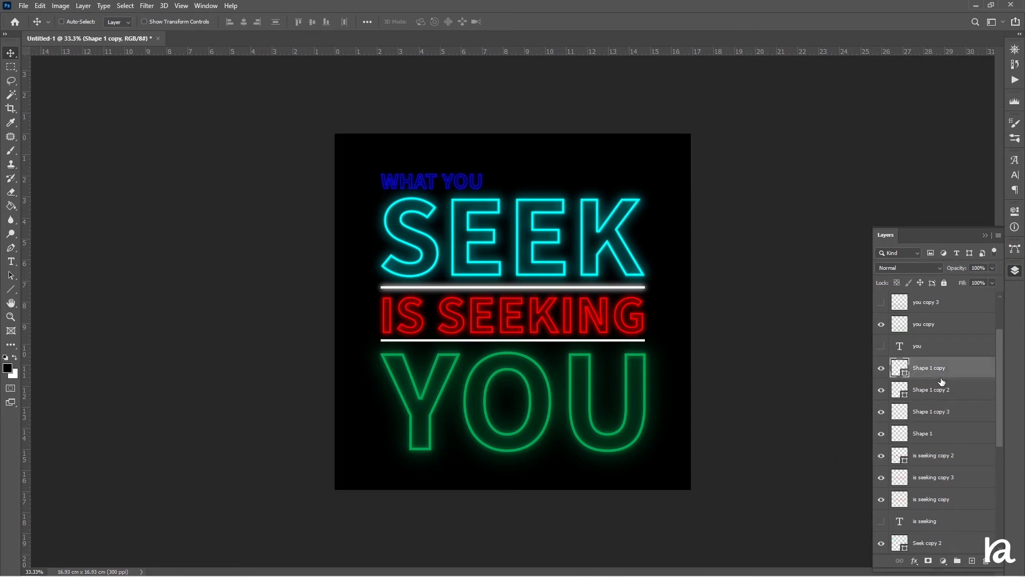
pyautogui.hotkey('ctrl', 'j')
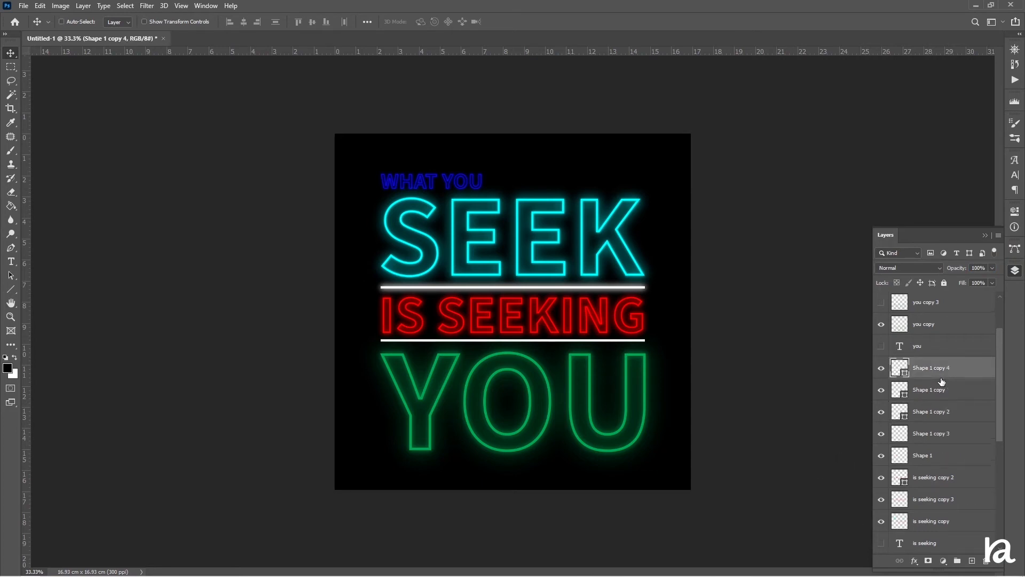
# Rasterize the Shape 1 copy layer and reapply the last Gaussian Blur to it.
pyautogui.rightClick(939, 392)
pyautogui.click(845, 287)
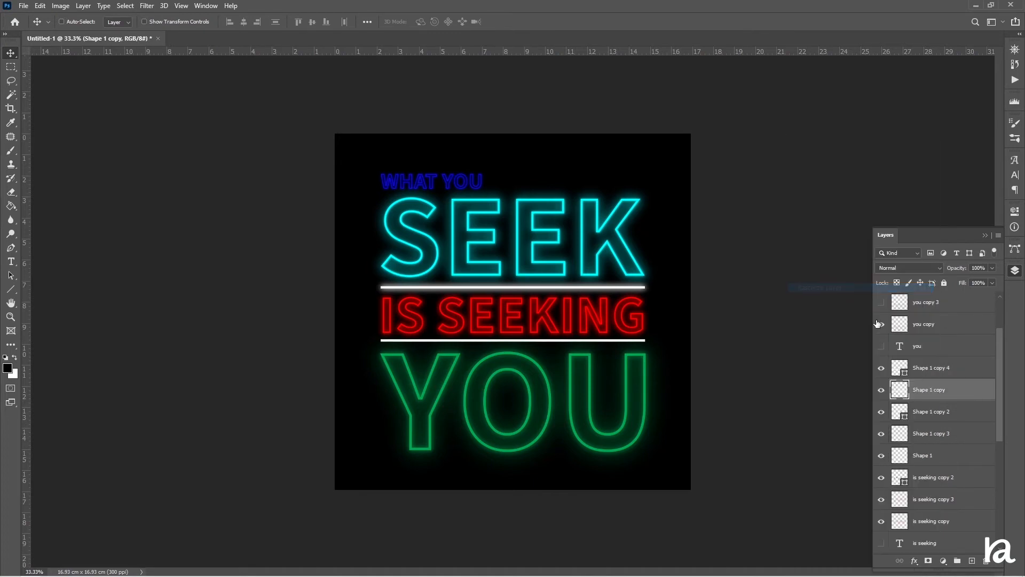
pyautogui.click(147, 6)
pyautogui.click(163, 18)
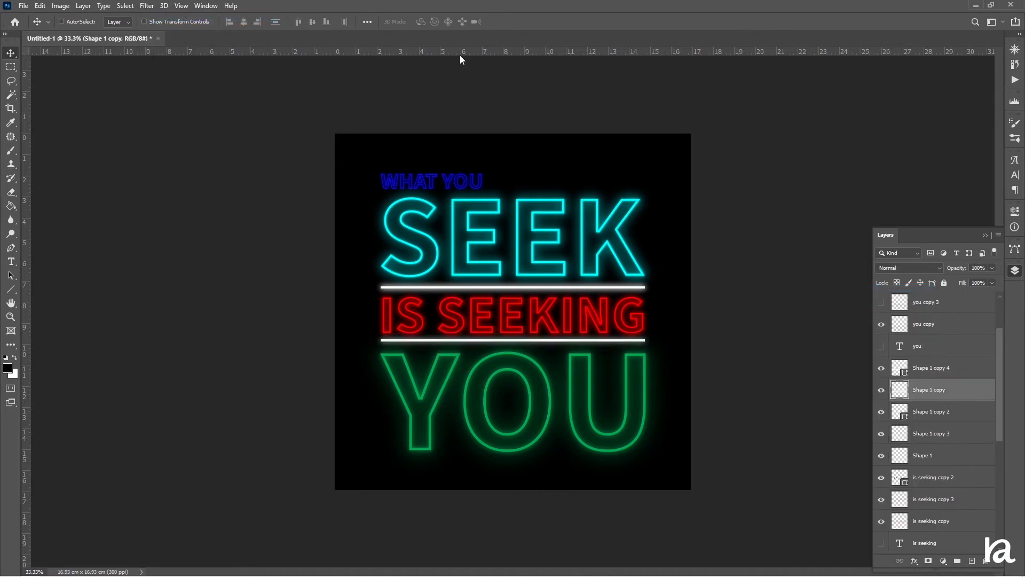
# Duplicate the blurred Shape 1 copy line layer.
pyautogui.hotkey('ctrl', 'j')
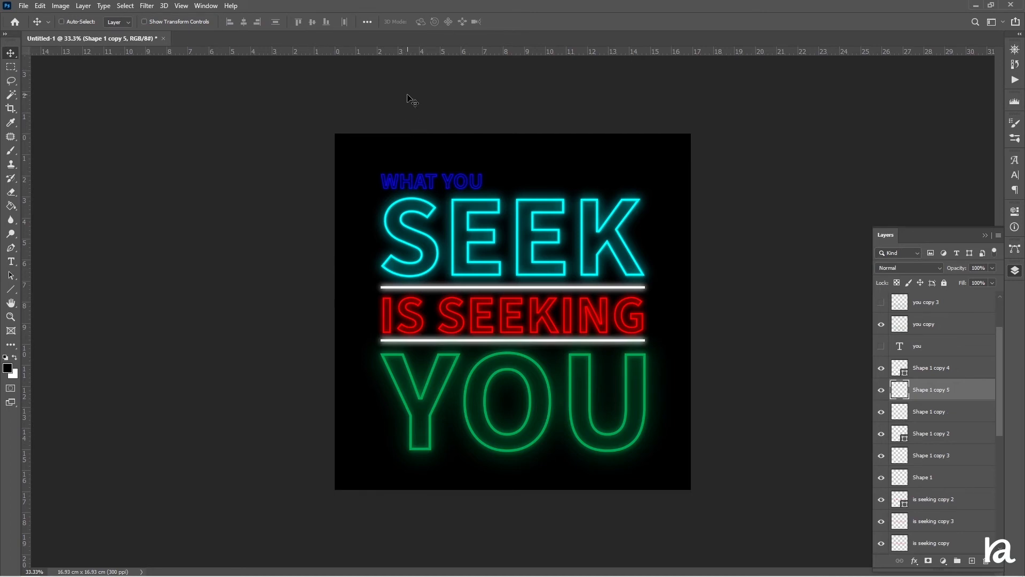
pyautogui.hotkey('ctrl', '+')
pyautogui.hotkey('ctrl', '+')
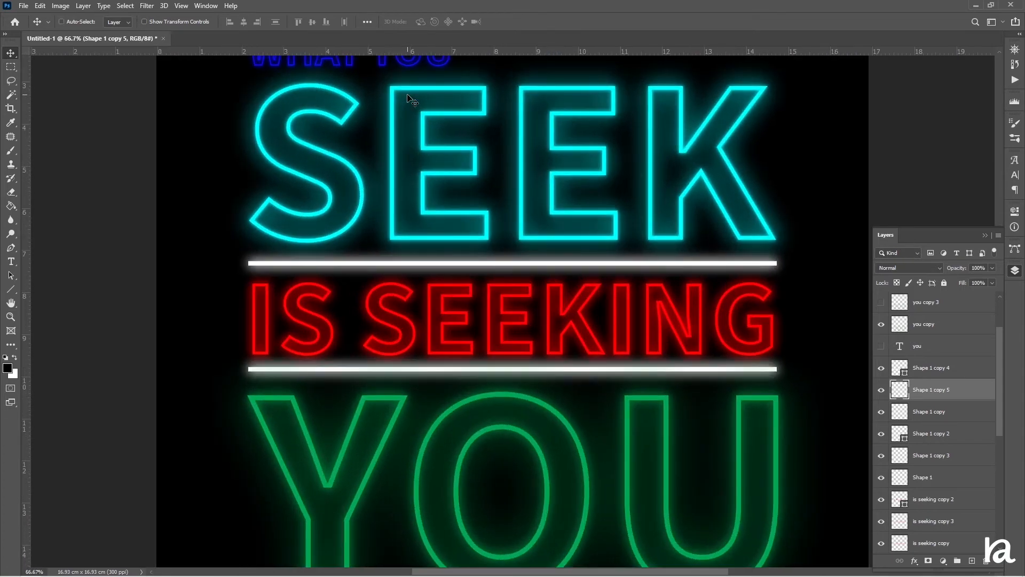
# Select all the text and line glow layers from you copy 2 down to what you copy and group them.
pyautogui.scroll(2, 952, 348)
pyautogui.click(943, 307)
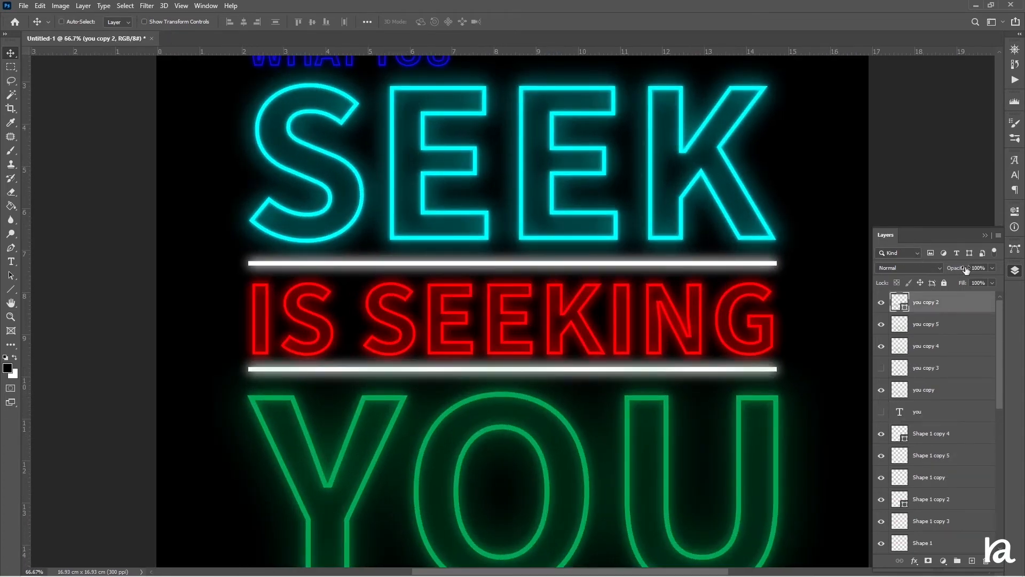
pyautogui.scroll(-10, 967, 347)
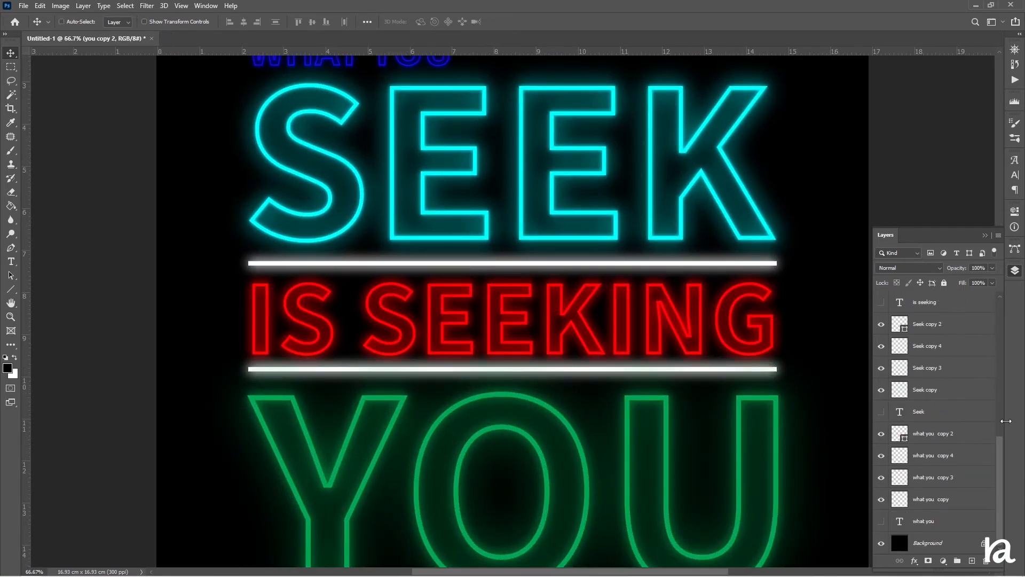
pyautogui.keyDown('shift'); pyautogui.click(944, 500); pyautogui.keyUp('shift')
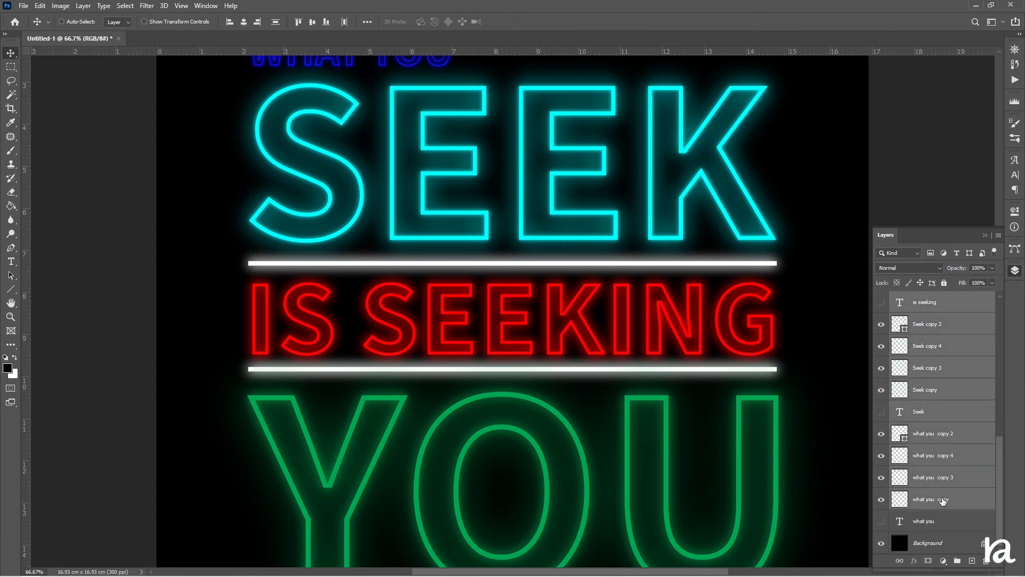
pyautogui.hotkey('ctrl', 'g')
pyautogui.scroll(-2, 739, 377)
pyautogui.scroll(6, 743, 390)
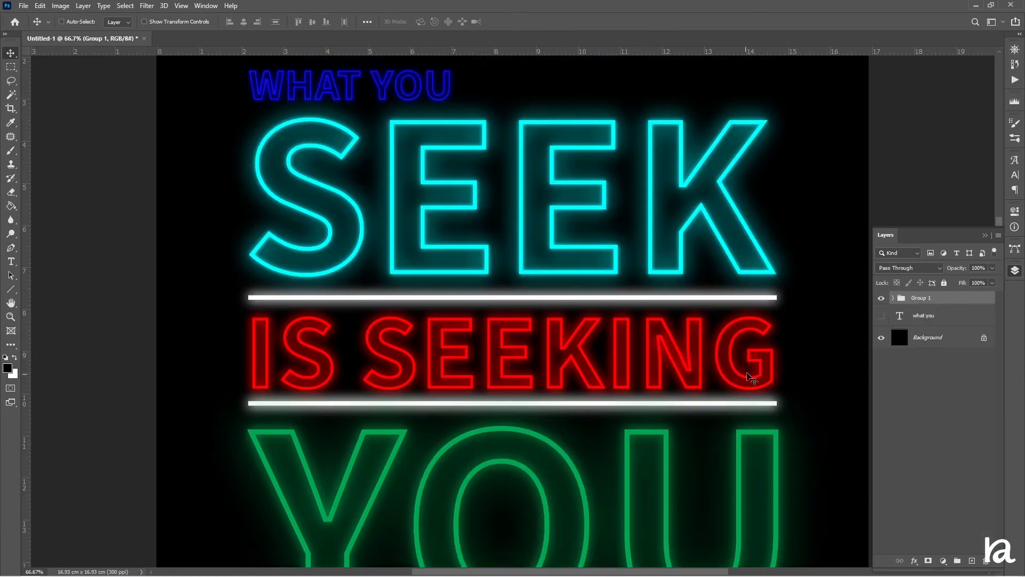
pyautogui.scroll(2, 744, 404)
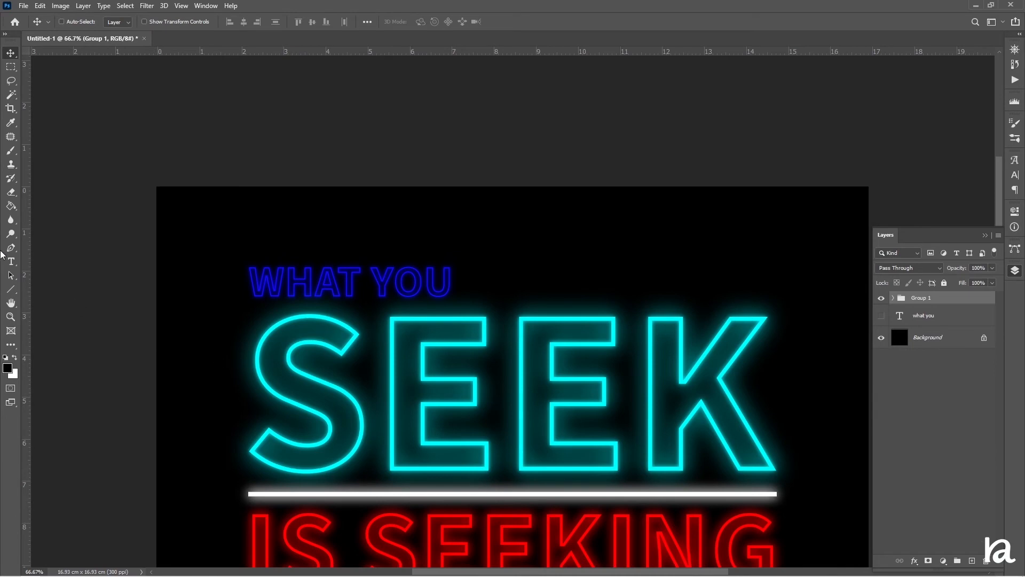
# On a new layer, paint a blue brush stroke at 95% opacity across the 'WHAT YOU' text.
pyautogui.click(11, 151)
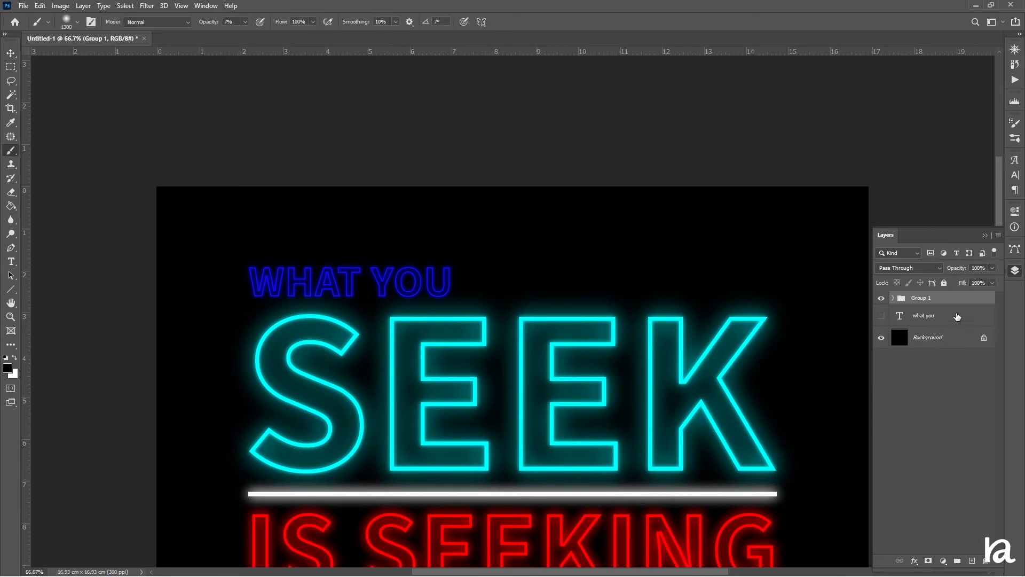
pyautogui.click(972, 561)
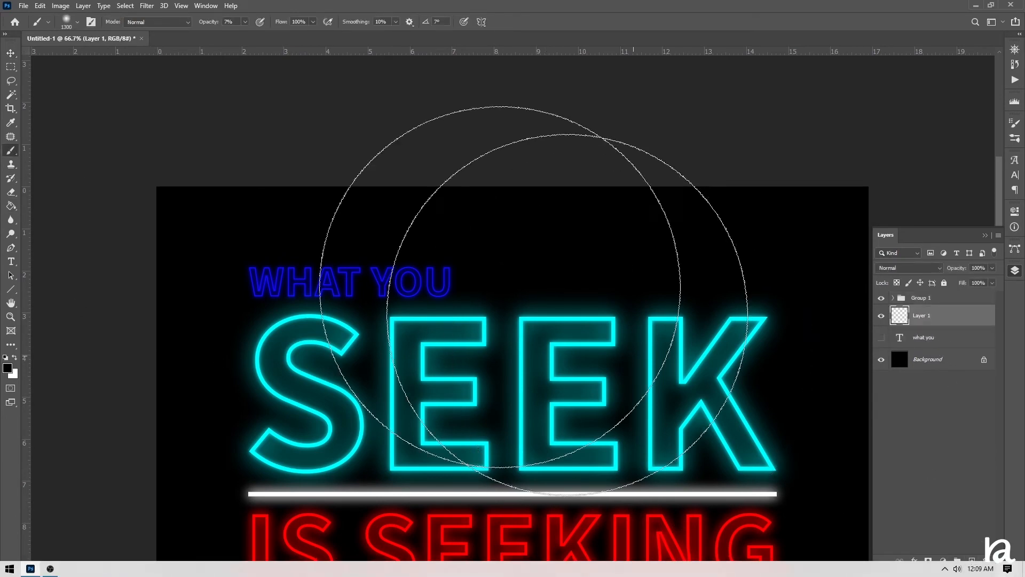
pyautogui.press('[')
pyautogui.press('[')
pyautogui.press('[')
pyautogui.press('[')
pyautogui.press('[')
pyautogui.press('[')
pyautogui.press('[')
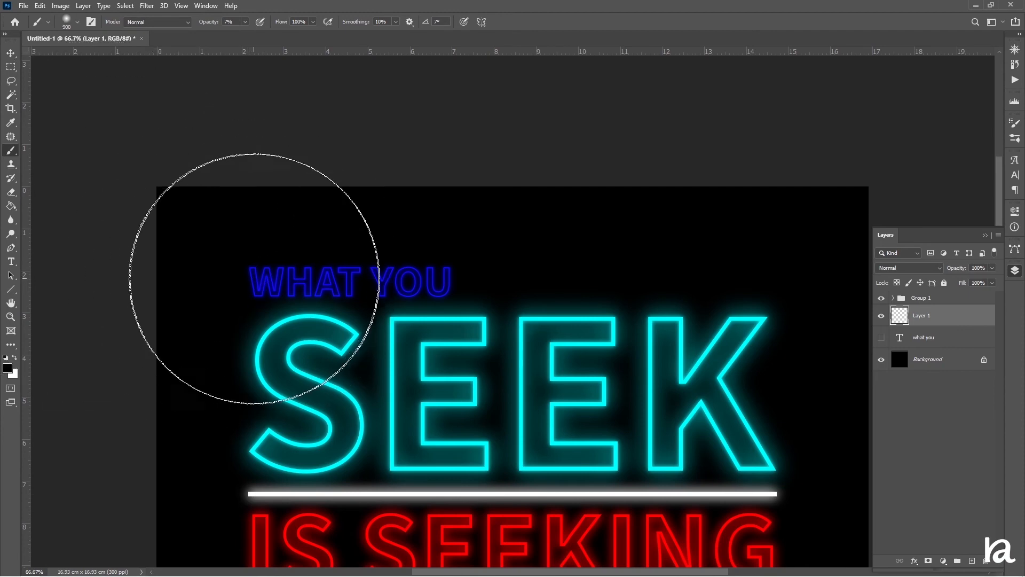
pyautogui.press('[')
pyautogui.press('[')
pyautogui.press('[')
pyautogui.press('[')
pyautogui.press('[')
pyautogui.press('[')
pyautogui.press('[')
pyautogui.press('[')
pyautogui.press('[')
pyautogui.press('[')
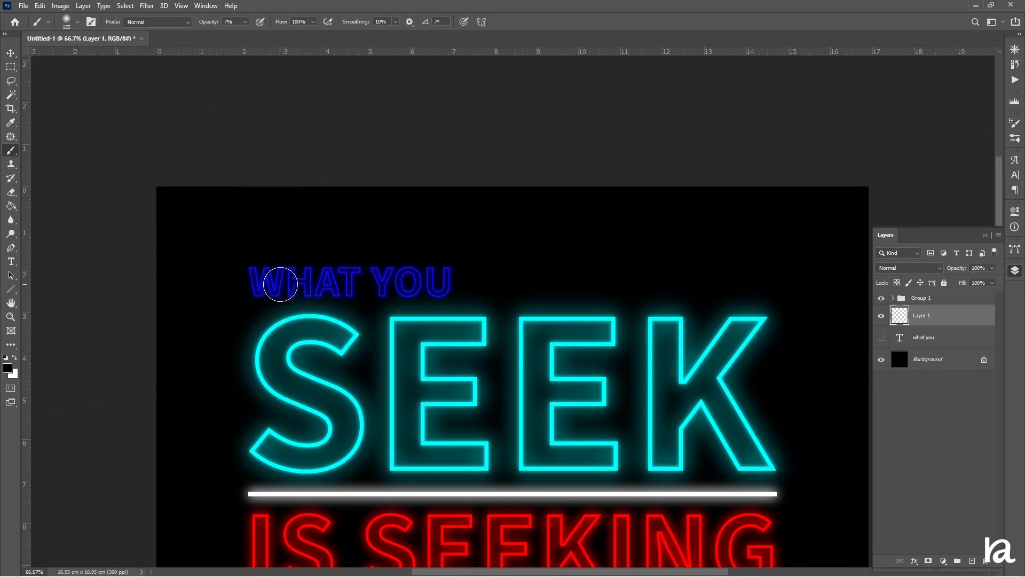
pyautogui.moveTo(211, 23); pyautogui.dragTo(456, 35)
pyautogui.press('[')
pyautogui.press('[')
pyautogui.press('[')
pyautogui.keyDown('alt'); pyautogui.click(284, 267); pyautogui.keyUp('alt')
pyautogui.moveTo(256, 282); pyautogui.dragTo(446, 287)
pyautogui.hotkey('ctrl', 'z')
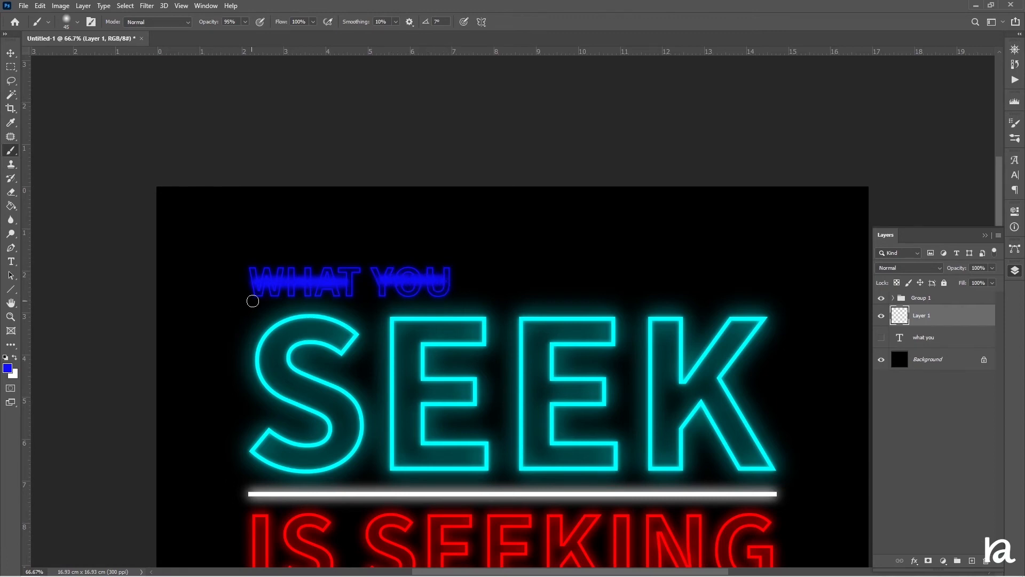
# Apply a Gaussian Blur with a 47.0 pixel radius to the blue stroke layer.
pyautogui.click(145, 6)
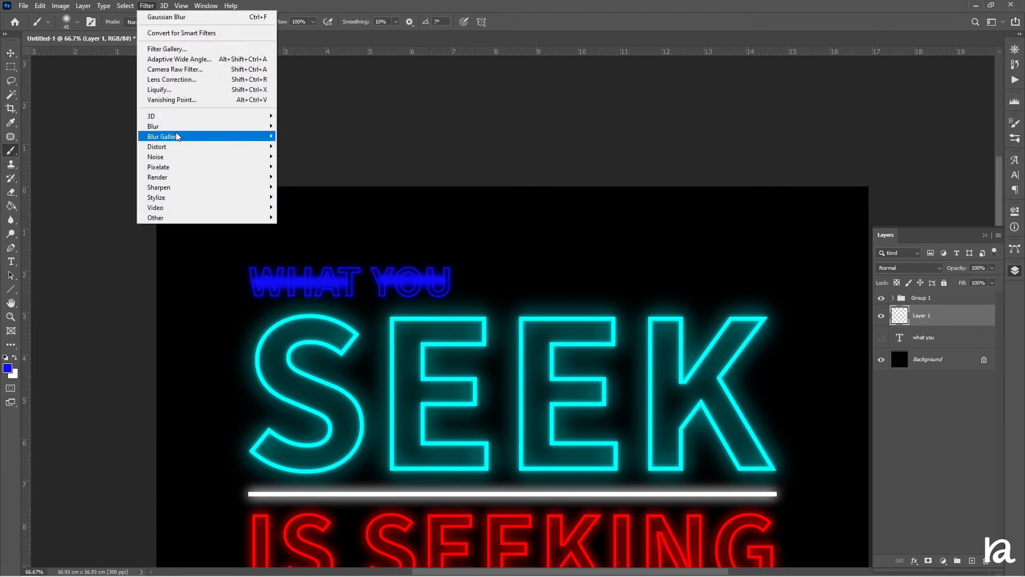
pyautogui.moveTo(176, 134)
pyautogui.click(305, 169)
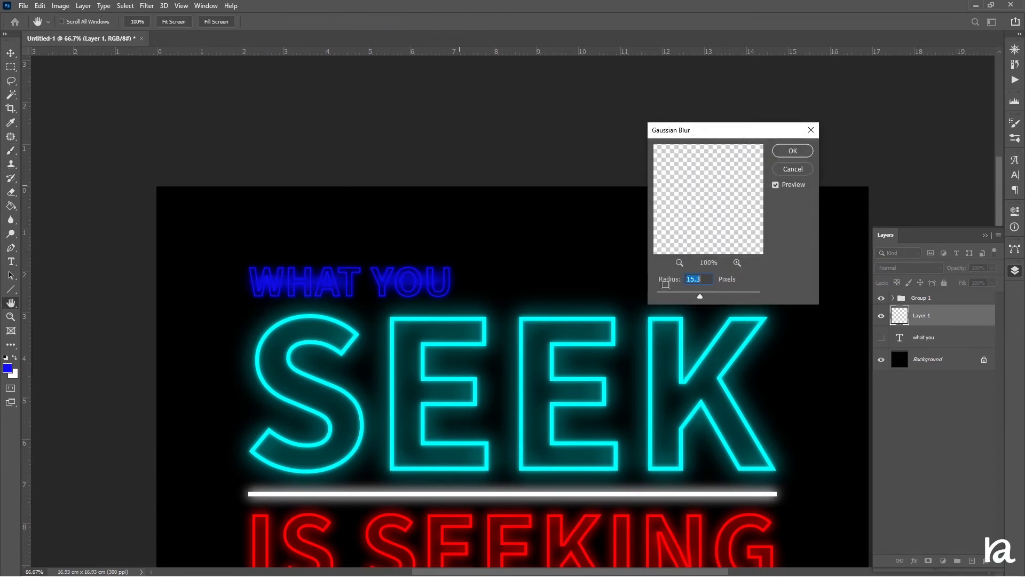
pyautogui.moveTo(704, 297); pyautogui.dragTo(714, 297)
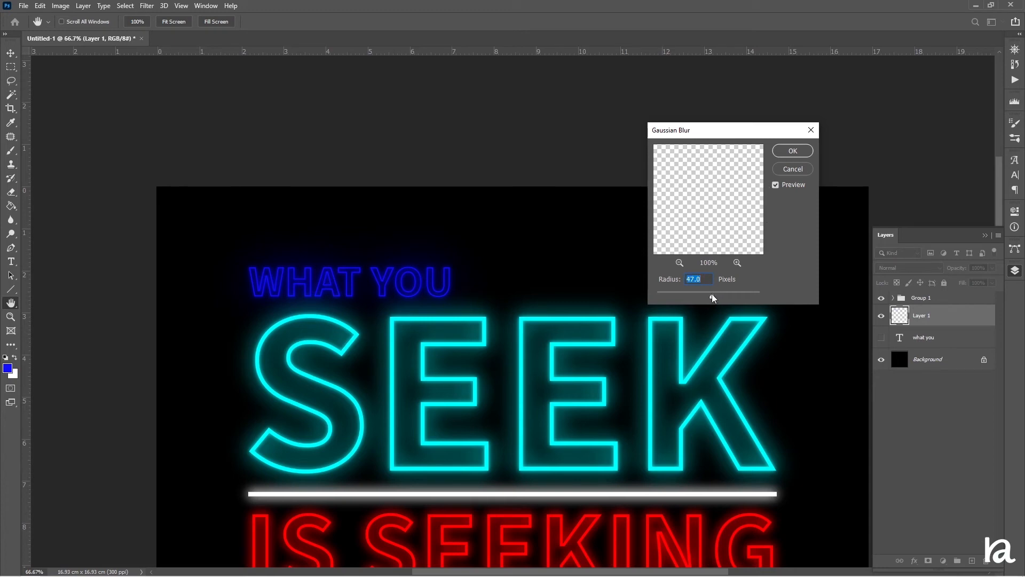
pyautogui.click(793, 151)
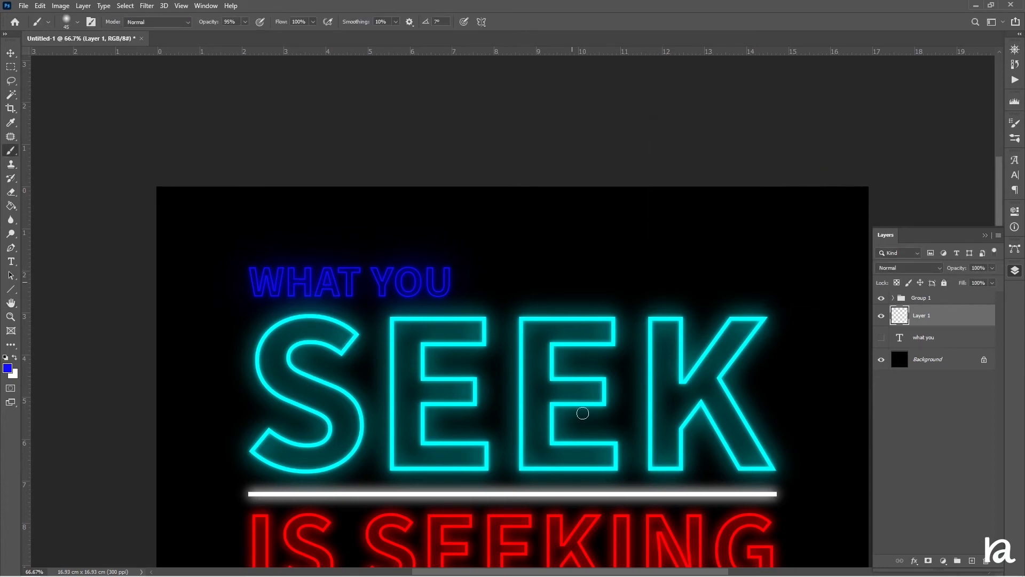
# On a new layer beneath Layer 1, paint large cyan brush dabs across each letter of 'SEEK'.
pyautogui.scroll(-3, 767, 424)
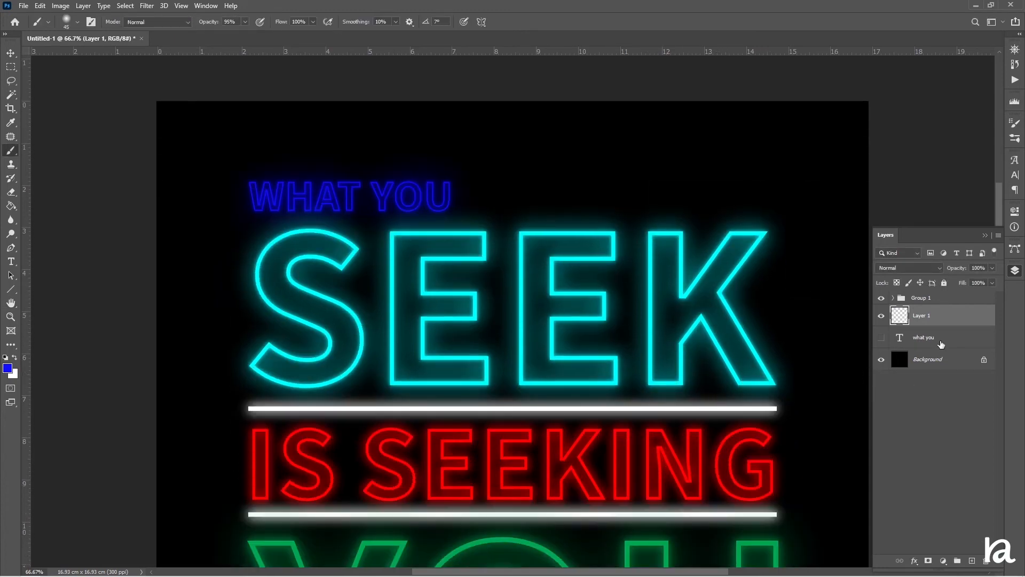
pyautogui.click(940, 345)
pyautogui.click(972, 560)
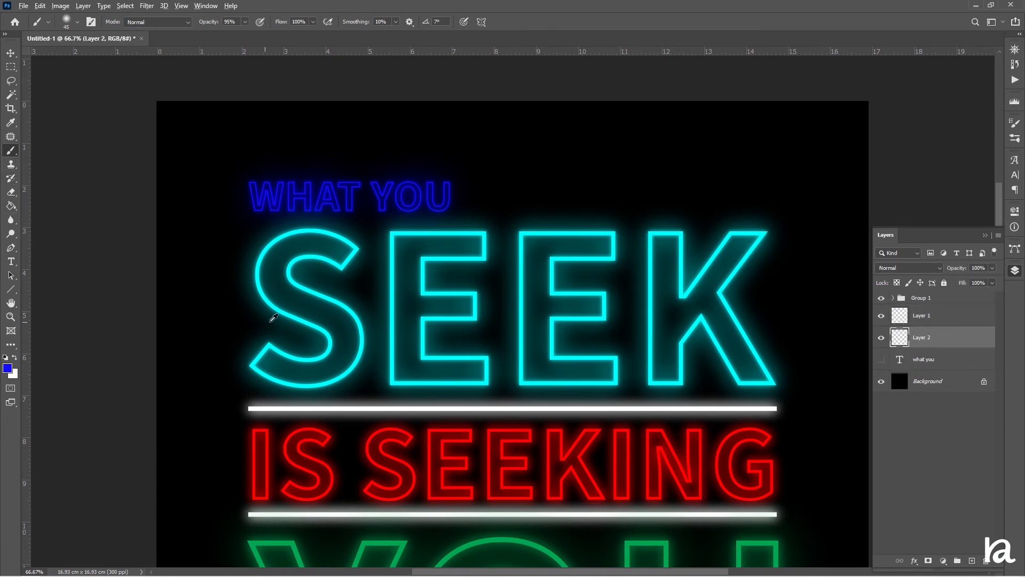
pyautogui.keyDown('alt'); pyautogui.click(260, 283); pyautogui.keyUp('alt')
pyautogui.press(']')
pyautogui.press(']')
pyautogui.press(']')
pyautogui.press(']')
pyautogui.press(']')
pyautogui.press(']')
pyautogui.press(']')
pyautogui.press(']')
pyautogui.press(']')
pyautogui.press(']')
pyautogui.press(']')
pyautogui.press(']')
pyautogui.click(311, 308)
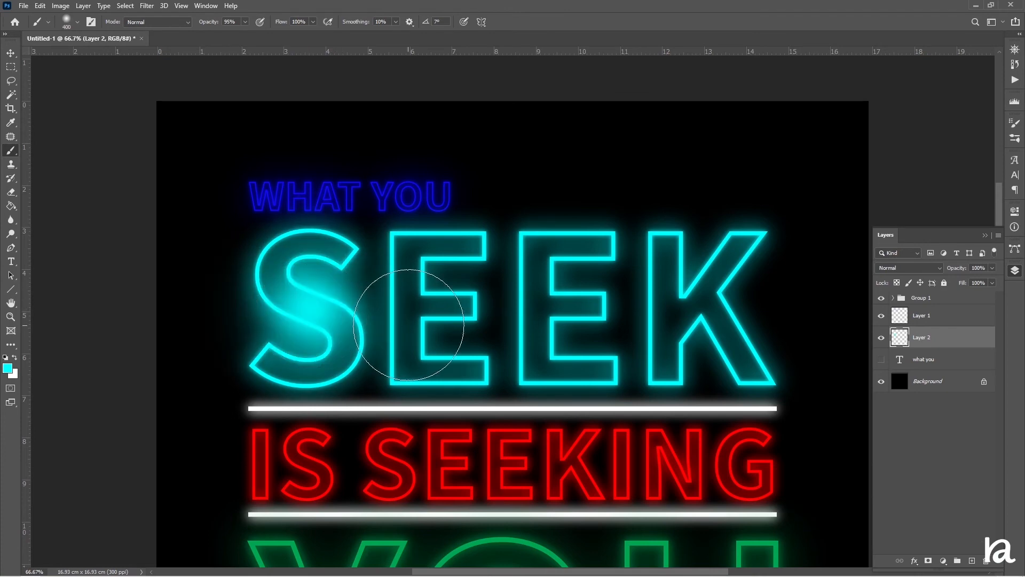
pyautogui.click(438, 308)
pyautogui.click(562, 312)
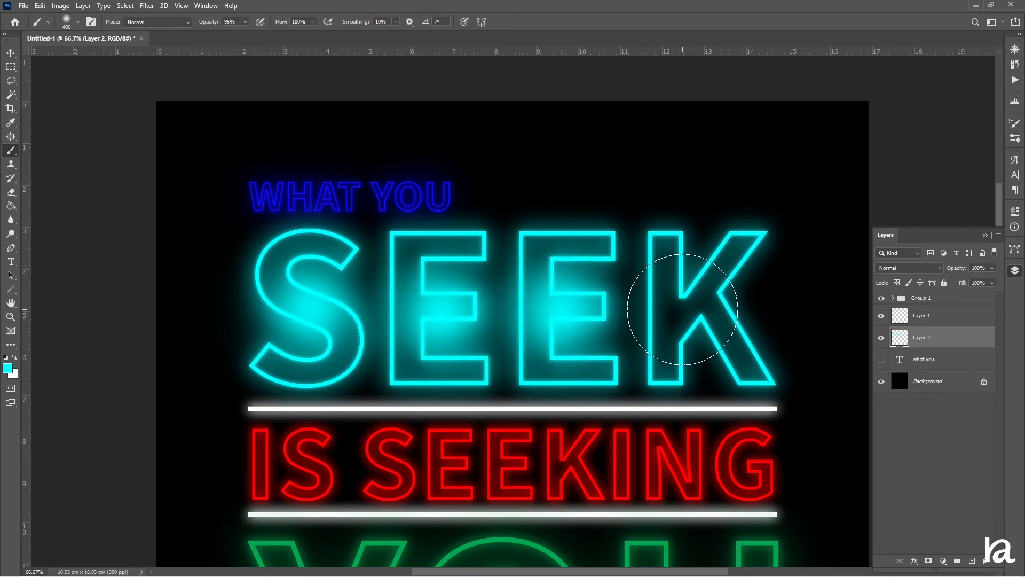
pyautogui.click(688, 313)
# Blur the cyan layer with a 89.9 pixel Gaussian Blur and lower its opacity to 53%.
pyautogui.click(146, 6)
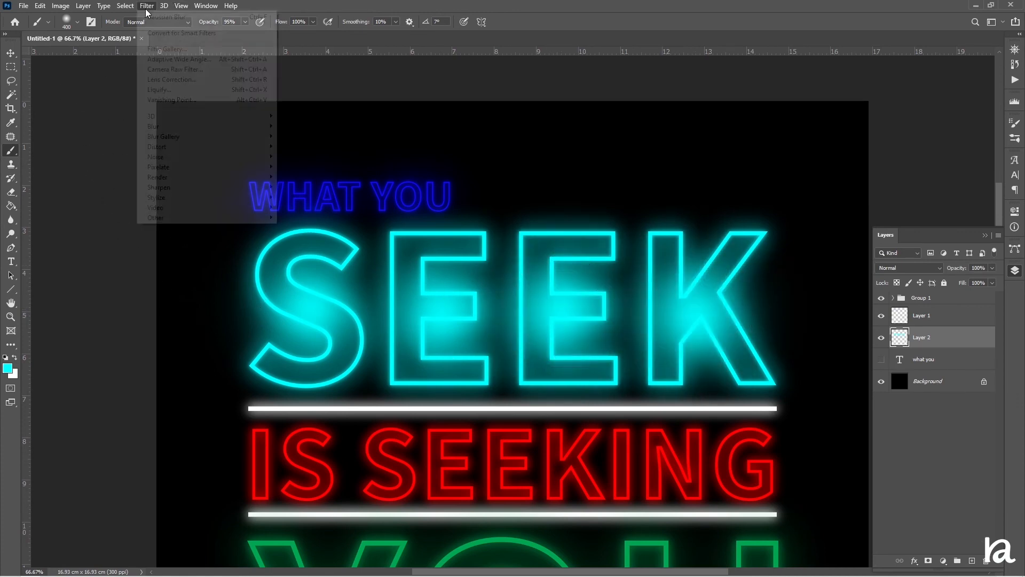
pyautogui.moveTo(225, 127)
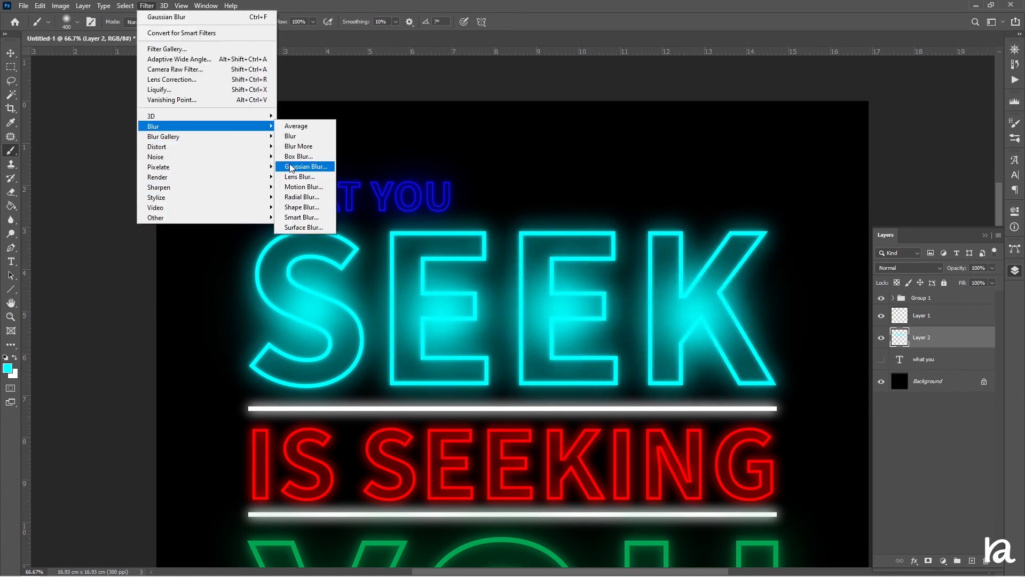
pyautogui.click(306, 167)
pyautogui.moveTo(714, 297); pyautogui.dragTo(723, 299)
pyautogui.click(790, 153)
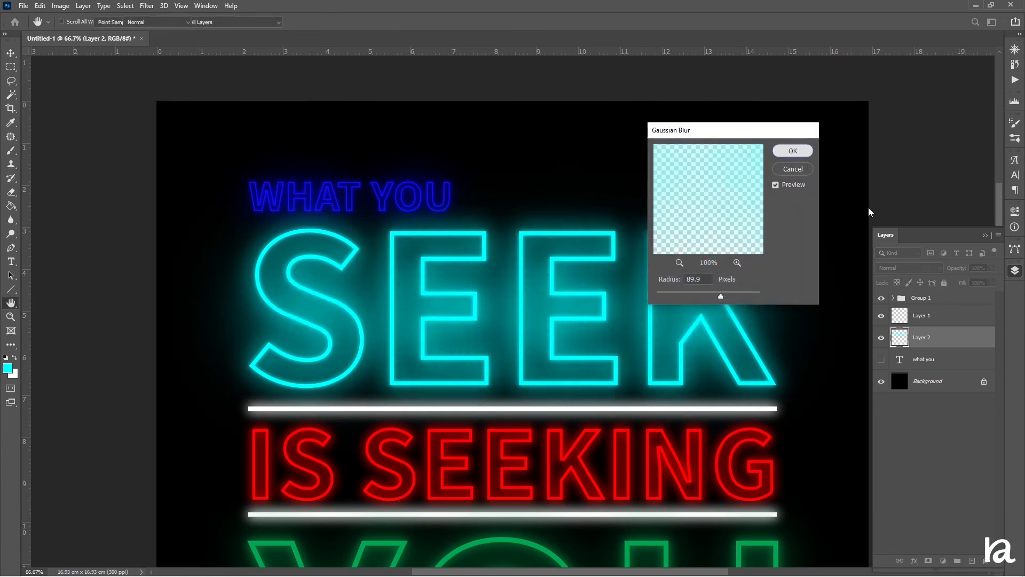
pyautogui.moveTo(965, 267); pyautogui.dragTo(940, 282)
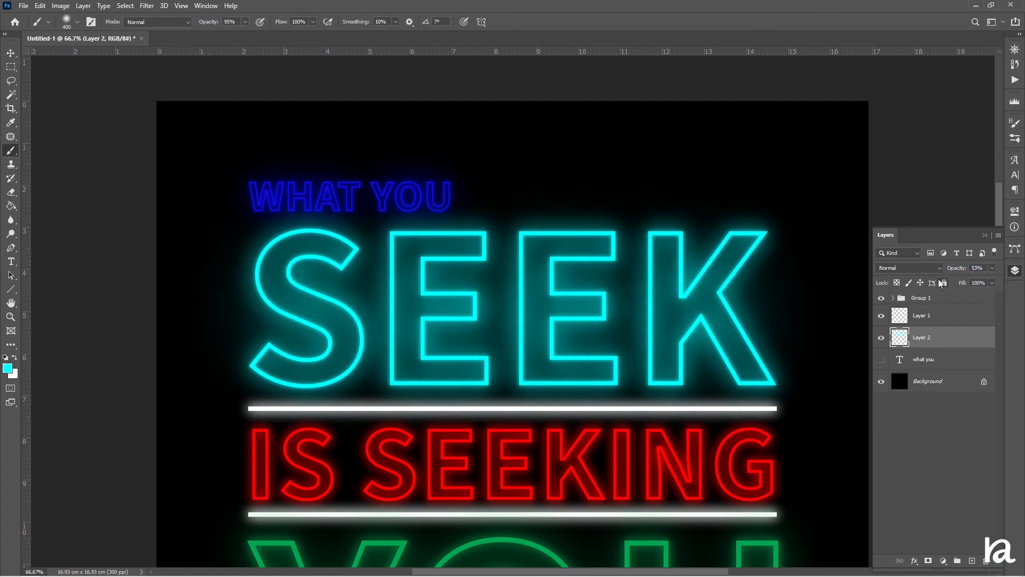
# On another new layer, paint a red brush stroke across the 'IS SEEKING' text.
pyautogui.scroll(-3, 539, 283)
pyautogui.scroll(-3, 539, 282)
pyautogui.scroll(6, 593, 294)
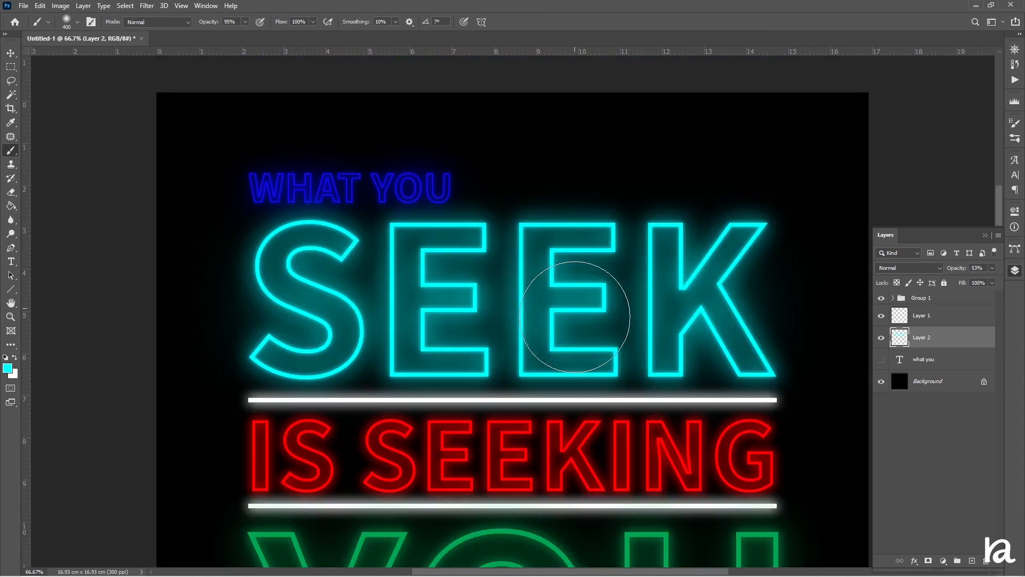
pyautogui.scroll(-3, 590, 293)
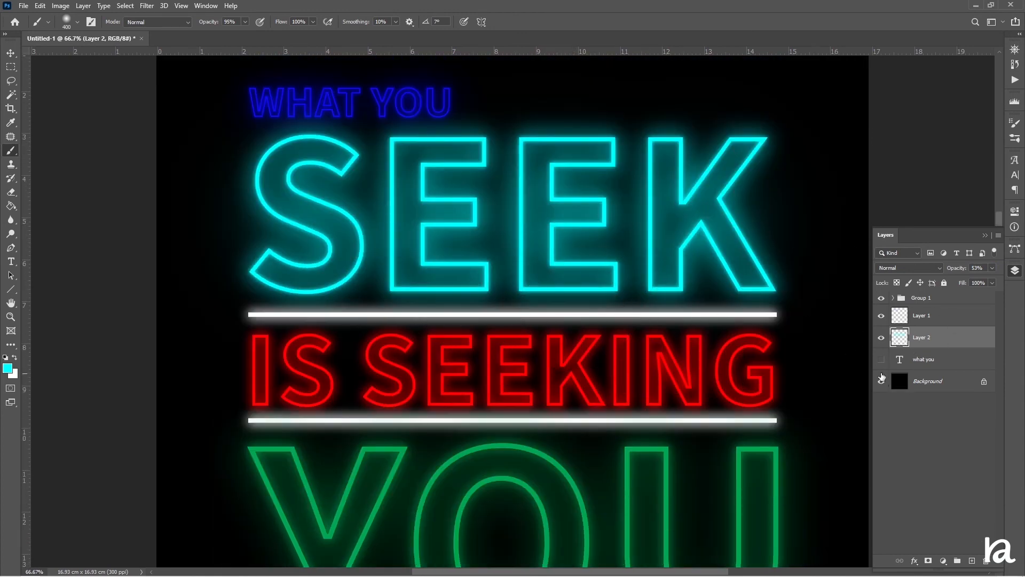
pyautogui.click(943, 364)
pyautogui.click(972, 560)
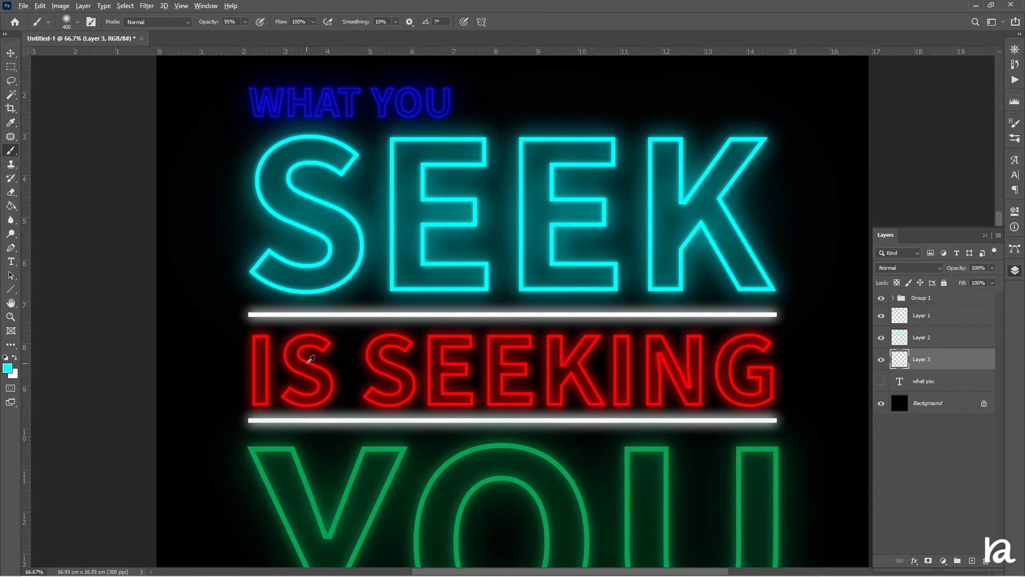
pyautogui.keyDown('alt'); pyautogui.click(322, 362); pyautogui.keyUp('alt')
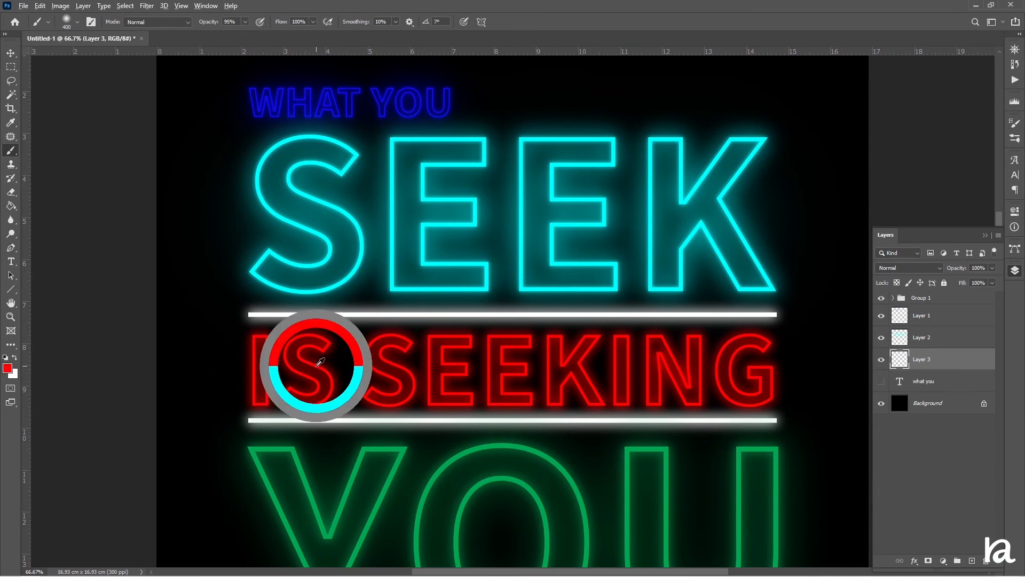
pyautogui.press('[')
pyautogui.press('[')
pyautogui.press('[')
pyautogui.press('[')
pyautogui.press('[')
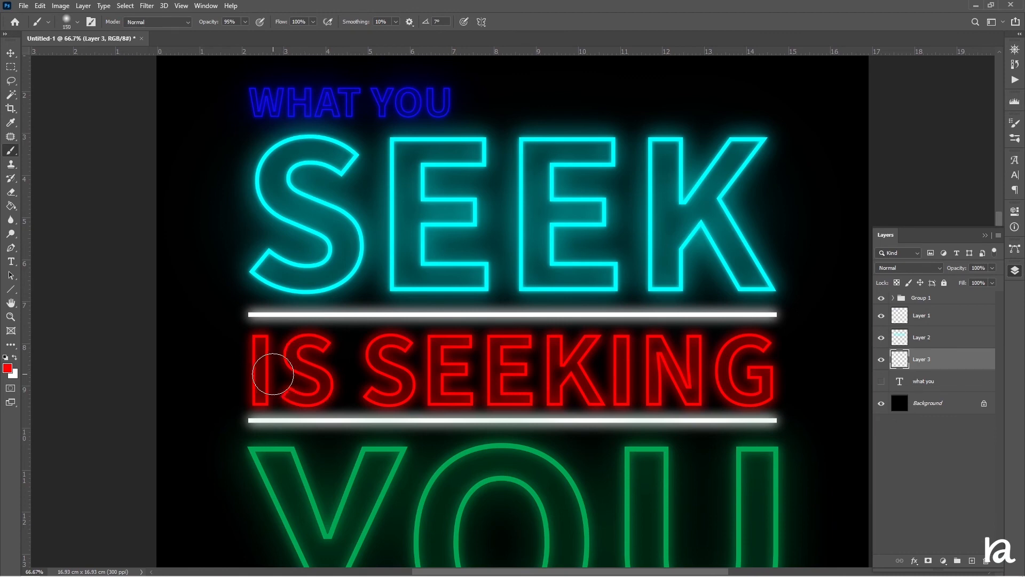
pyautogui.moveTo(259, 366); pyautogui.dragTo(555, 380)
pyautogui.hotkey('ctrl', 'z')
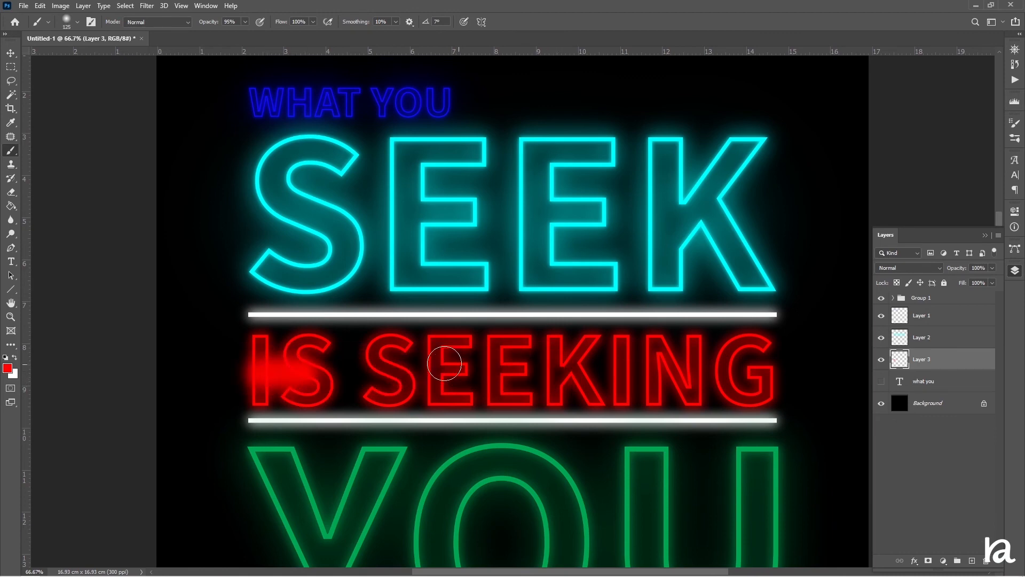
pyautogui.moveTo(388, 371)
pyautogui.mouseDown()
pyautogui.moveTo(639, 393)
pyautogui.moveTo(772, 381)
pyautogui.mouseUp()
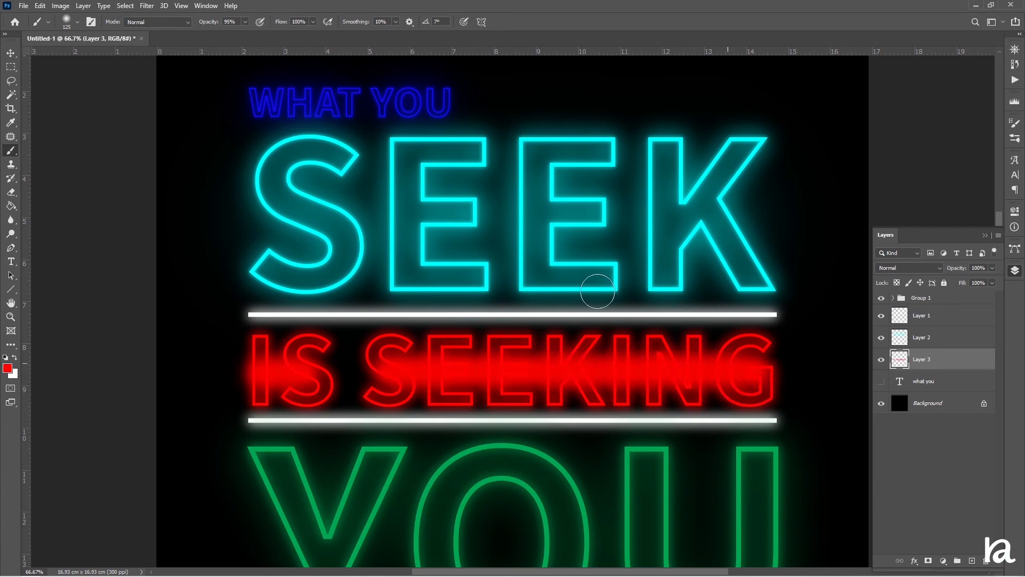
# Apply a Gaussian Blur with a 75.5 pixel radius to the red stroke layer.
pyautogui.click(156, 6)
pyautogui.moveTo(159, 127)
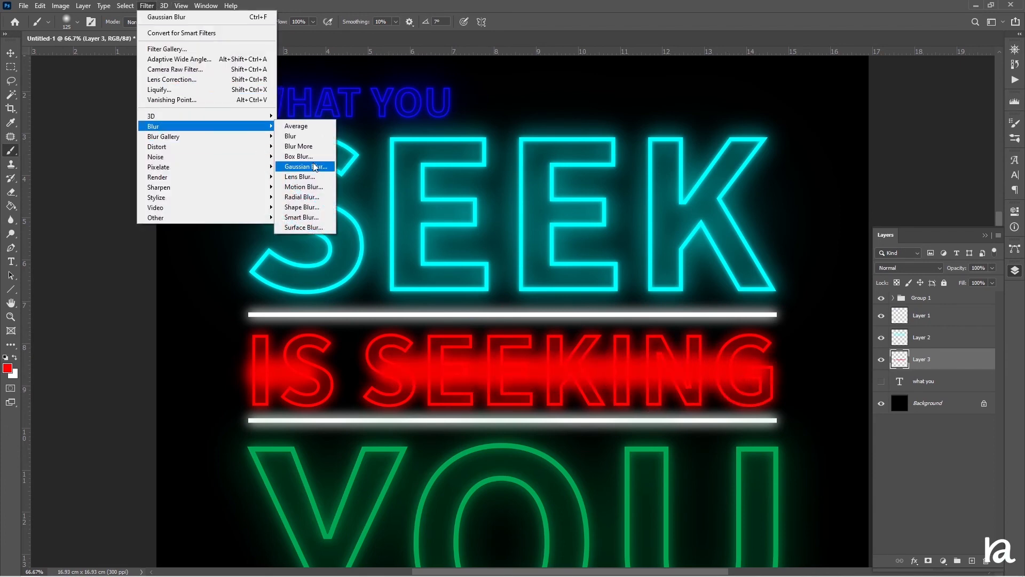
pyautogui.click(306, 166)
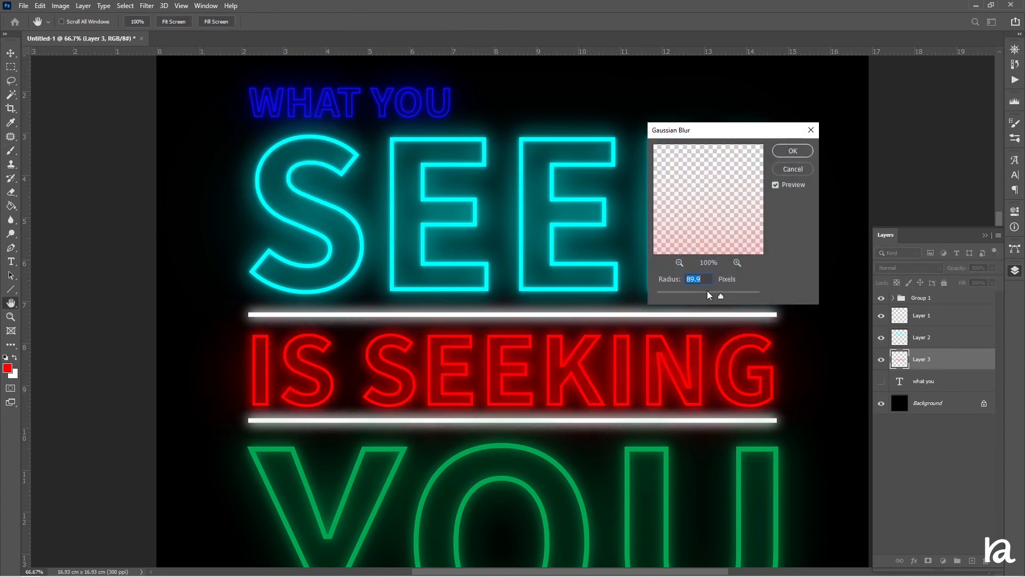
pyautogui.moveTo(709, 295)
pyautogui.mouseDown()
pyautogui.moveTo(730, 293)
pyautogui.moveTo(718, 300)
pyautogui.mouseUp()
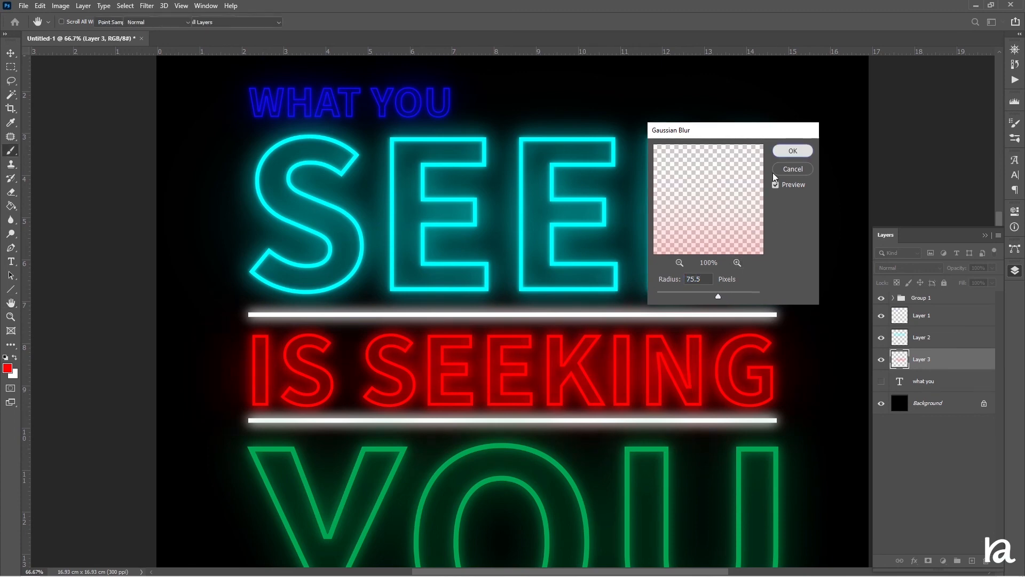
pyautogui.click(793, 151)
pyautogui.press('b')
pyautogui.scroll(-5, 572, 350)
pyautogui.scroll(1, 569, 347)
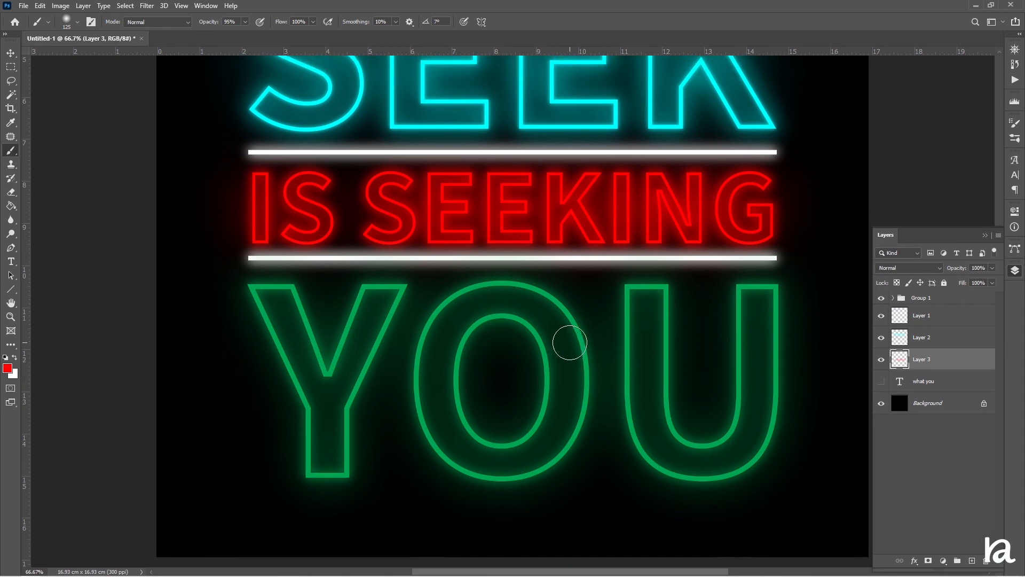
# Lower the red glow layer's opacity to 87%.
pyautogui.scroll(7, 569, 344)
pyautogui.moveTo(967, 270); pyautogui.dragTo(960, 268)
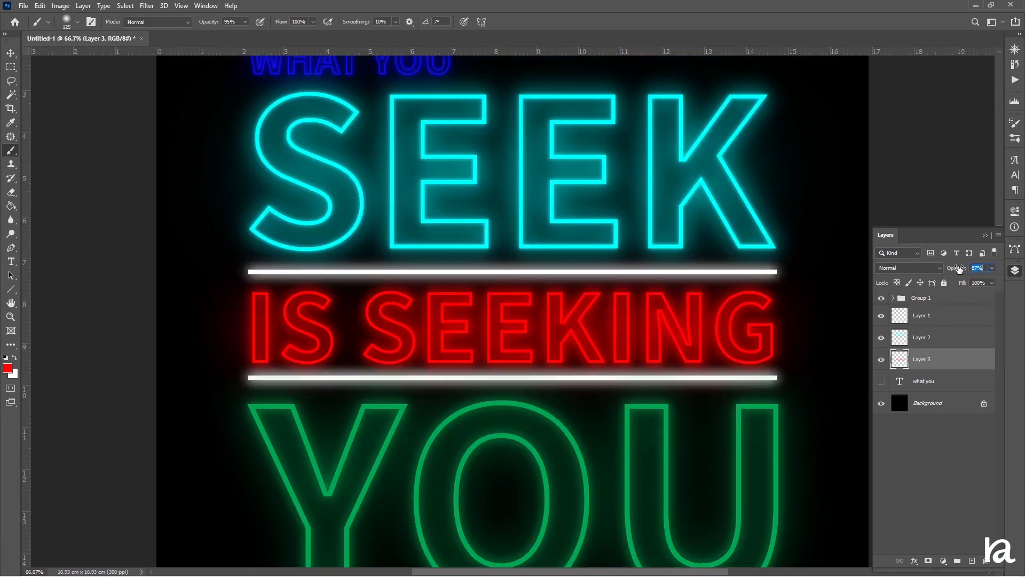
pyautogui.scroll(-9, 568, 354)
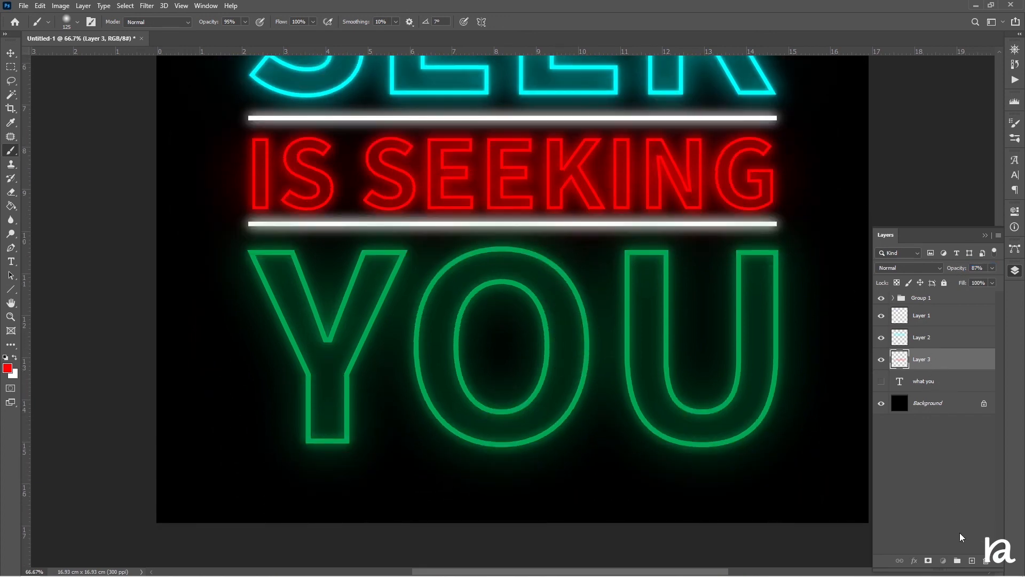
# On a new layer, sample the green outline color and paint large brush strokes across the letters of 'YOU'.
pyautogui.click(972, 560)
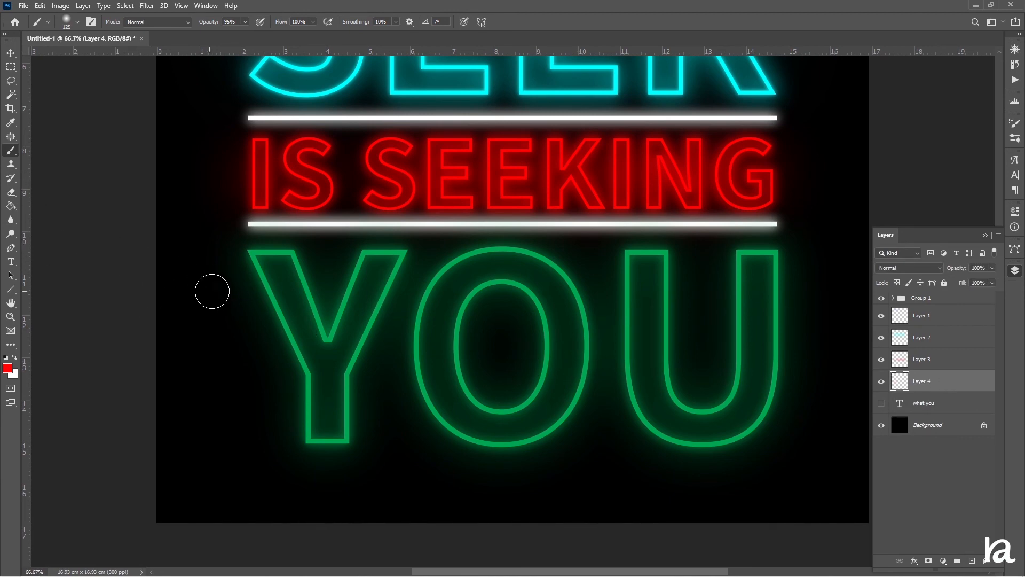
pyautogui.keyDown('alt'); pyautogui.click(274, 289); pyautogui.keyUp('alt')
pyautogui.press(']')
pyautogui.press(']')
pyautogui.press(']')
pyautogui.press(']')
pyautogui.press(']')
pyautogui.press(']')
pyautogui.press(']')
pyautogui.press(']')
pyautogui.press(']')
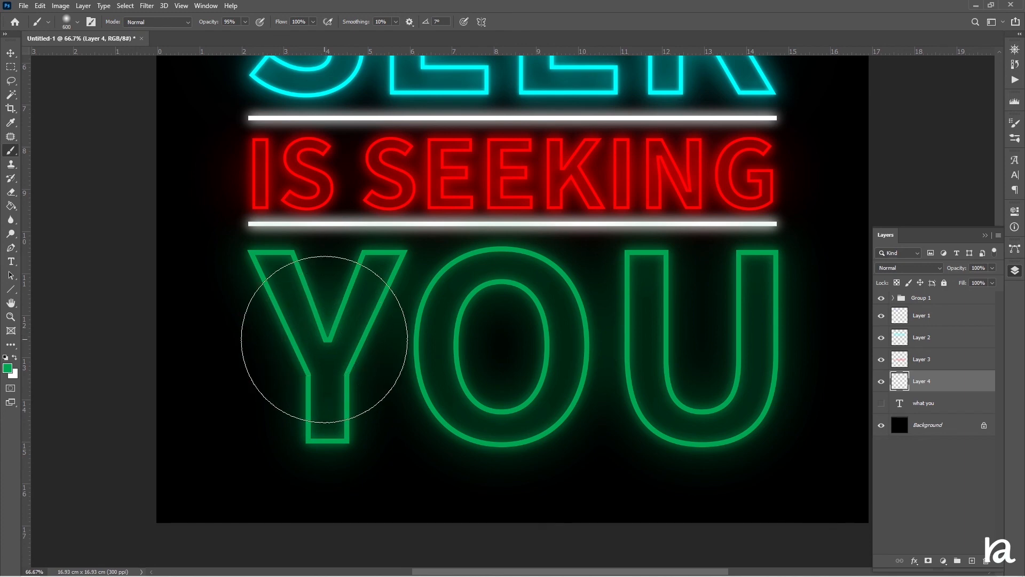
pyautogui.press('[')
pyautogui.press('[')
pyautogui.press('[')
pyautogui.press('[')
pyautogui.press('[')
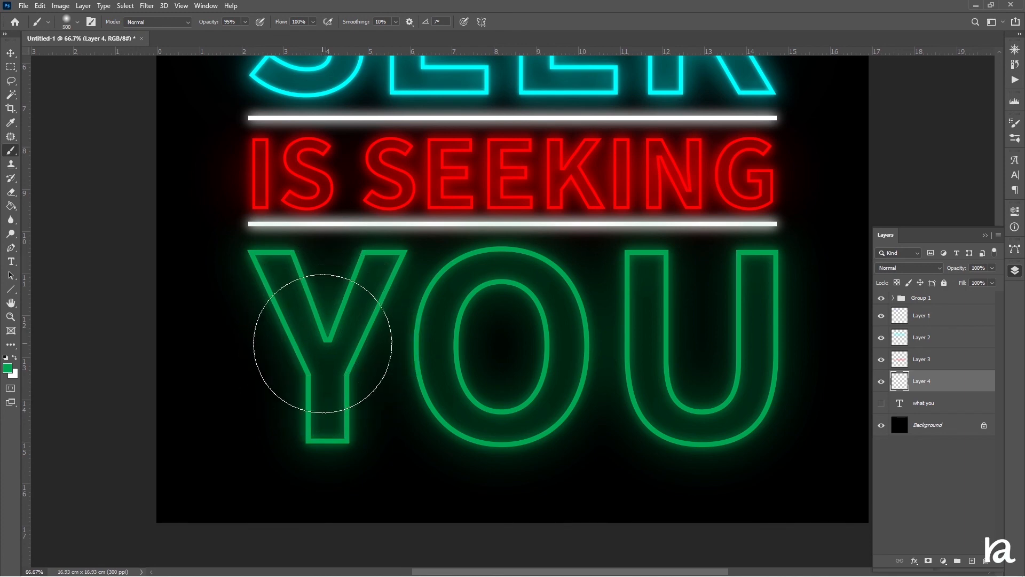
pyautogui.moveTo(324, 327); pyautogui.dragTo(324, 412)
pyautogui.moveTo(440, 321)
pyautogui.mouseDown()
pyautogui.moveTo(455, 379)
pyautogui.moveTo(516, 406)
pyautogui.moveTo(544, 369)
pyautogui.moveTo(530, 310)
pyautogui.moveTo(484, 299)
pyautogui.mouseUp()
pyautogui.moveTo(650, 289)
pyautogui.mouseDown()
pyautogui.moveTo(665, 379)
pyautogui.moveTo(706, 420)
pyautogui.moveTo(750, 397)
pyautogui.moveTo(748, 289)
pyautogui.mouseUp()
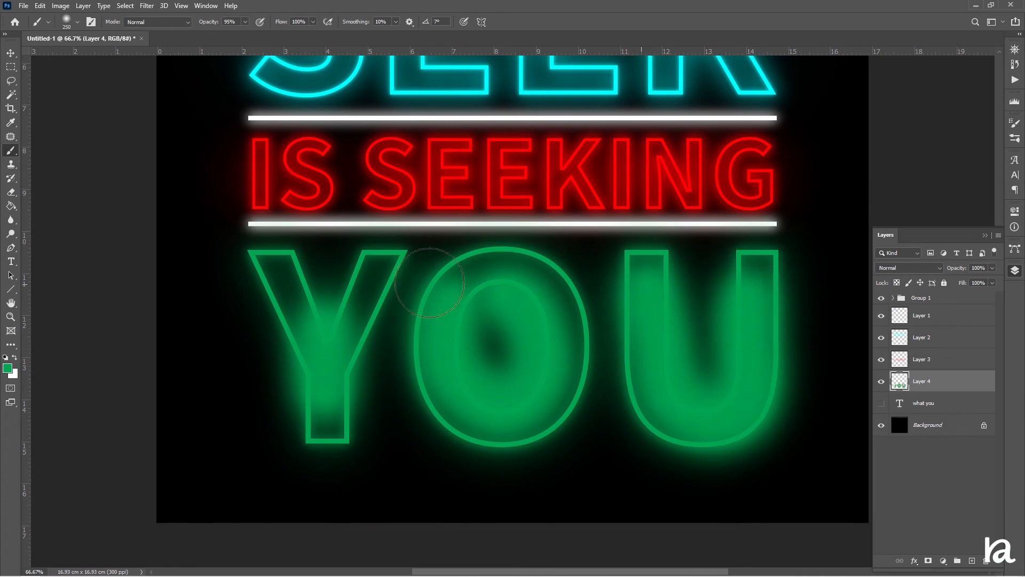
# Blur the green layer with a 115.8 pixel Gaussian Blur and lower its opacity to 33%.
pyautogui.click(147, 6)
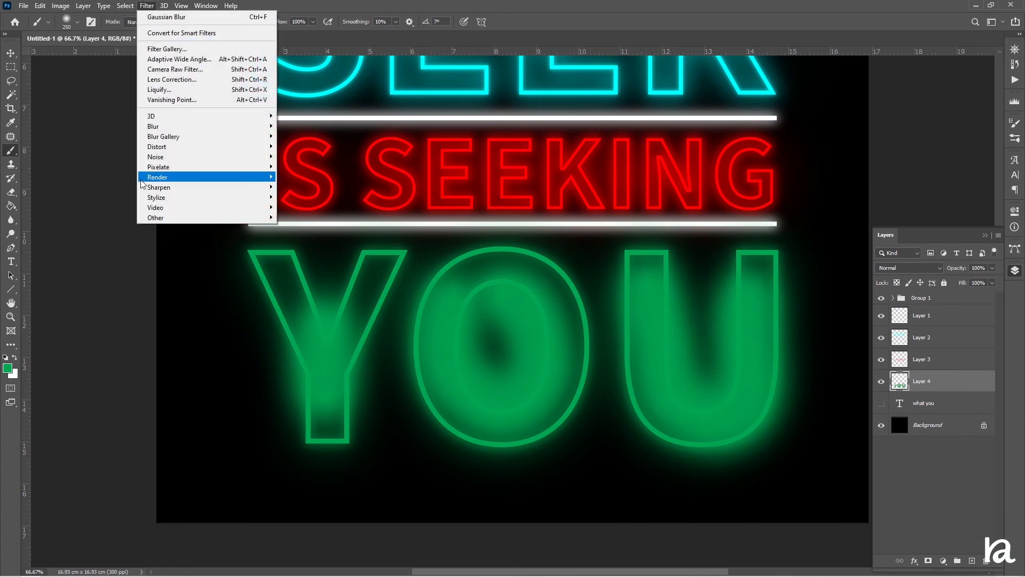
pyautogui.moveTo(167, 127)
pyautogui.click(321, 166)
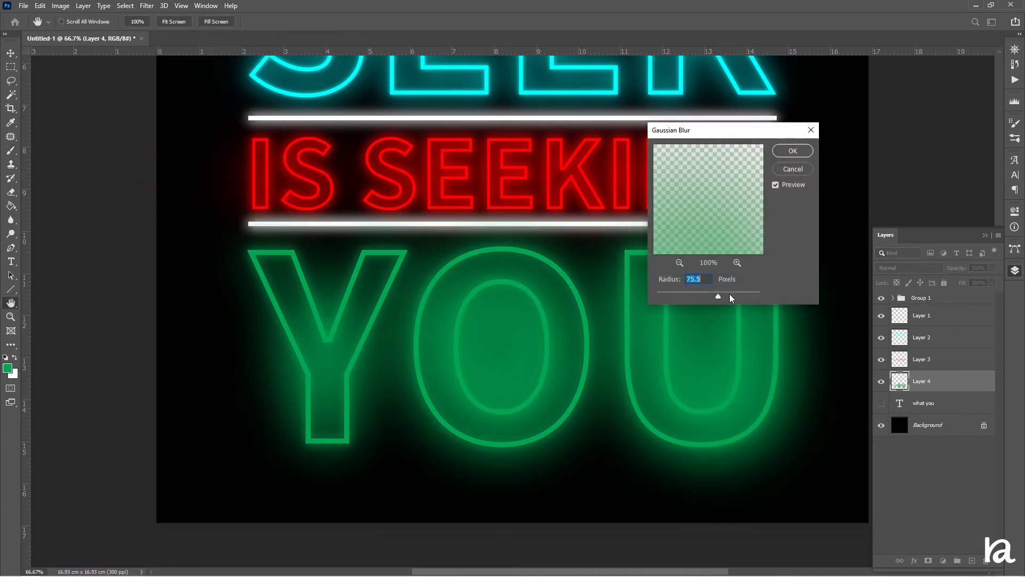
pyautogui.moveTo(718, 298); pyautogui.dragTo(732, 297)
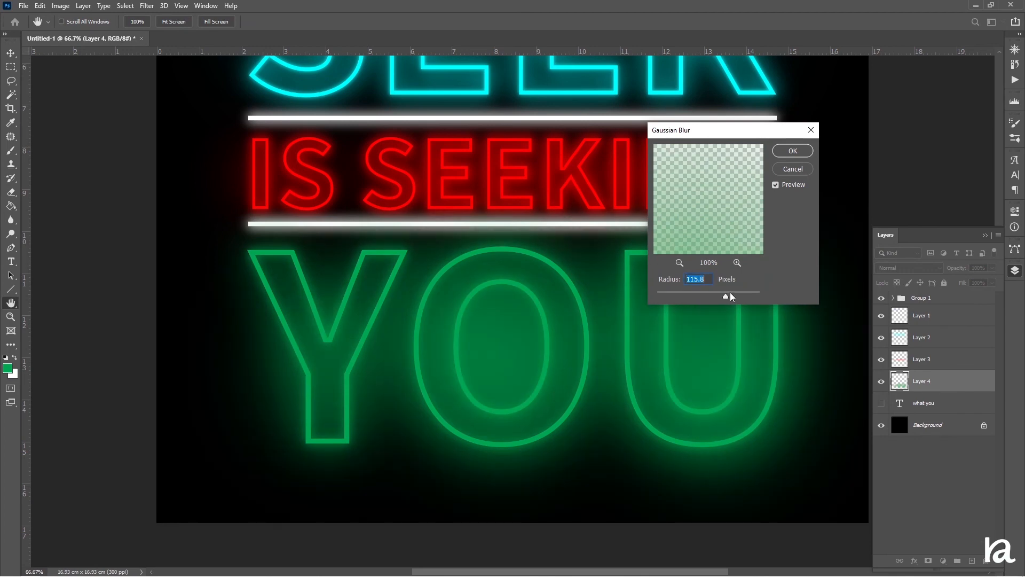
pyautogui.click(792, 151)
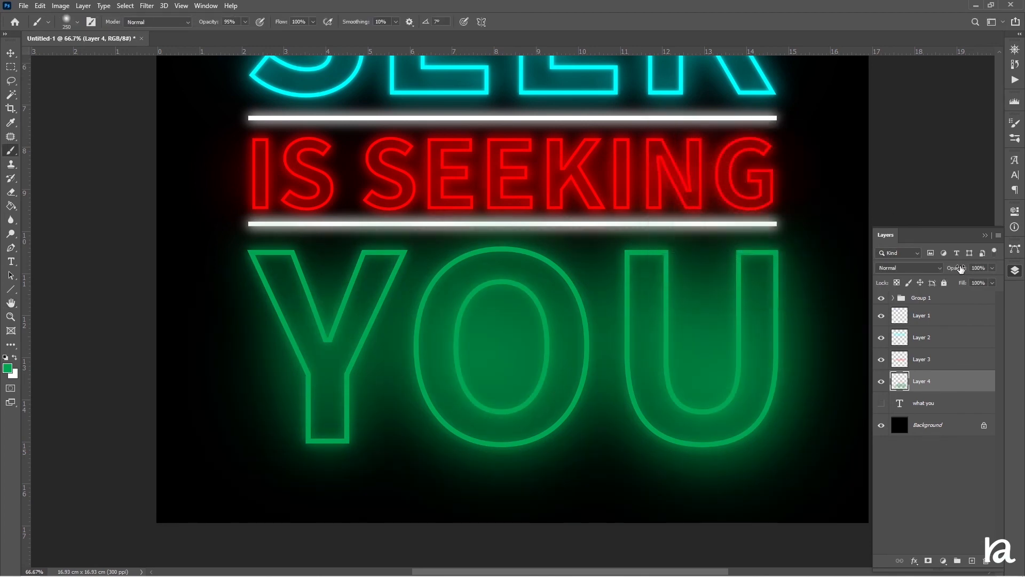
pyautogui.moveTo(956, 268); pyautogui.dragTo(925, 274)
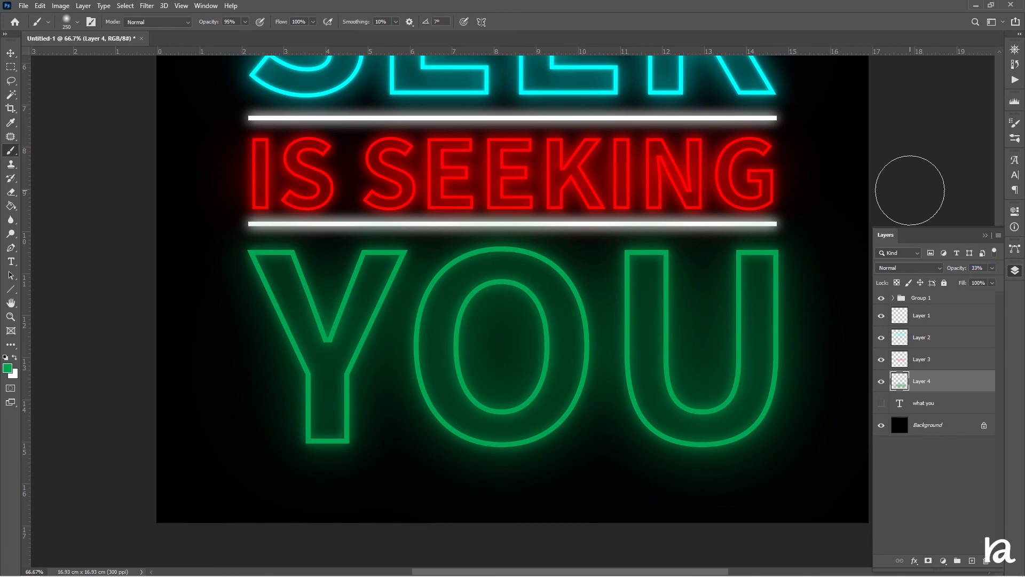
# Zoom out to the whole poster and duplicate Layer 1.
pyautogui.hotkey('ctrl', '-')
pyautogui.hotkey('ctrl', '-')
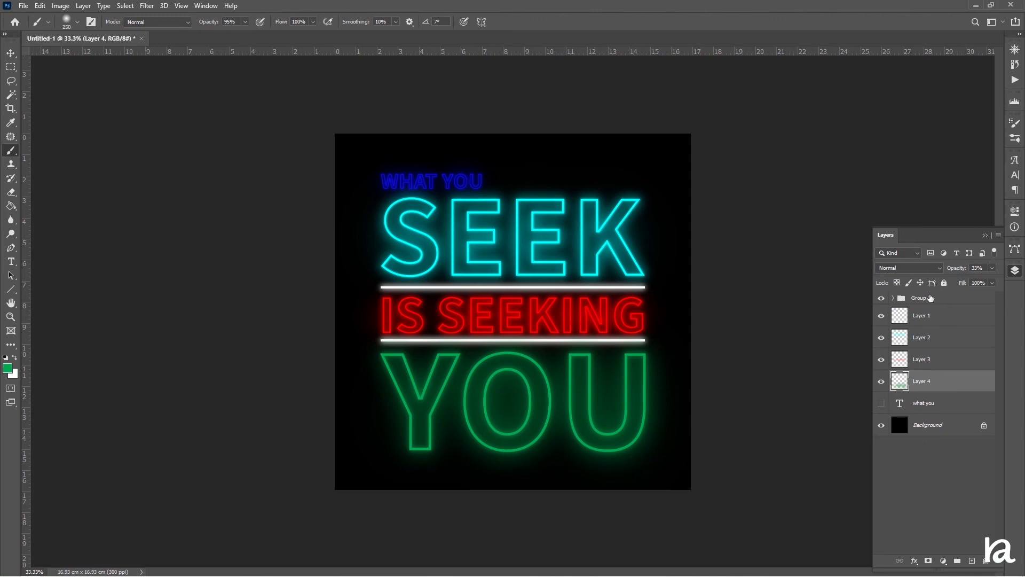
pyautogui.click(932, 320)
pyautogui.hotkey('ctrl', 'j')
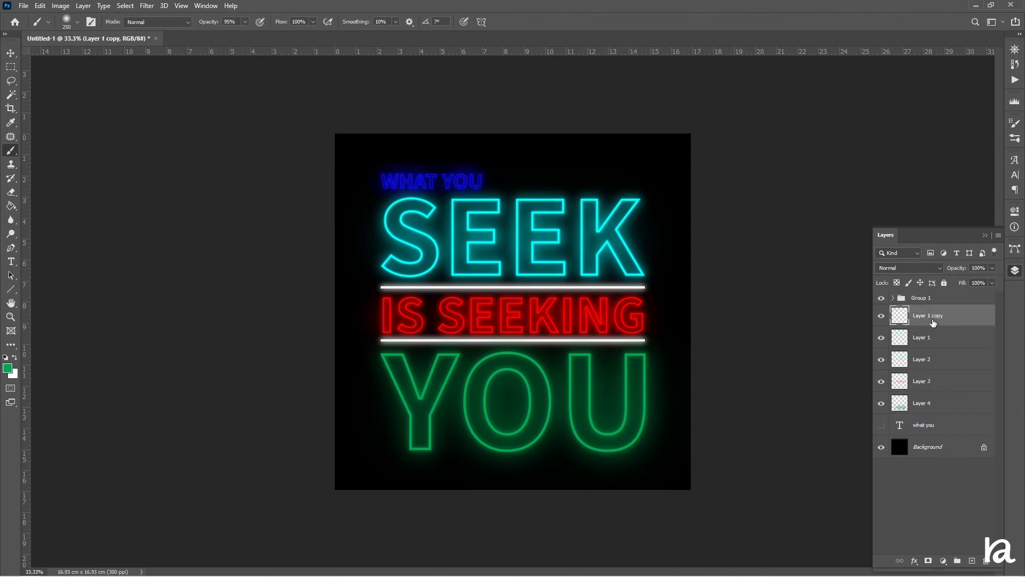